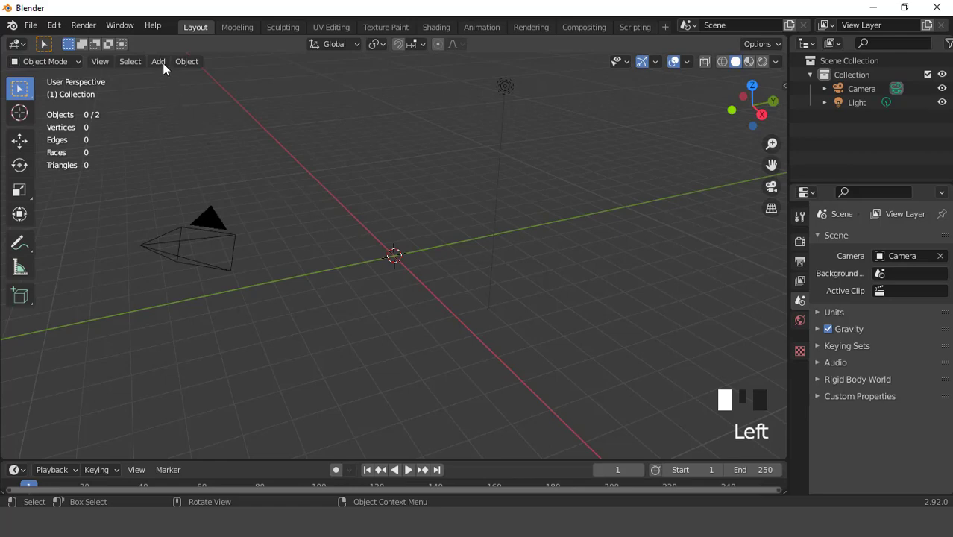
Add a path curve and, in front view, move it about 2.02 m along X so it starts at the origin.
{"action": "left_click", "coordinate": [160, 62]}
{"action": "mouse_move", "coordinate": [165, 92]}
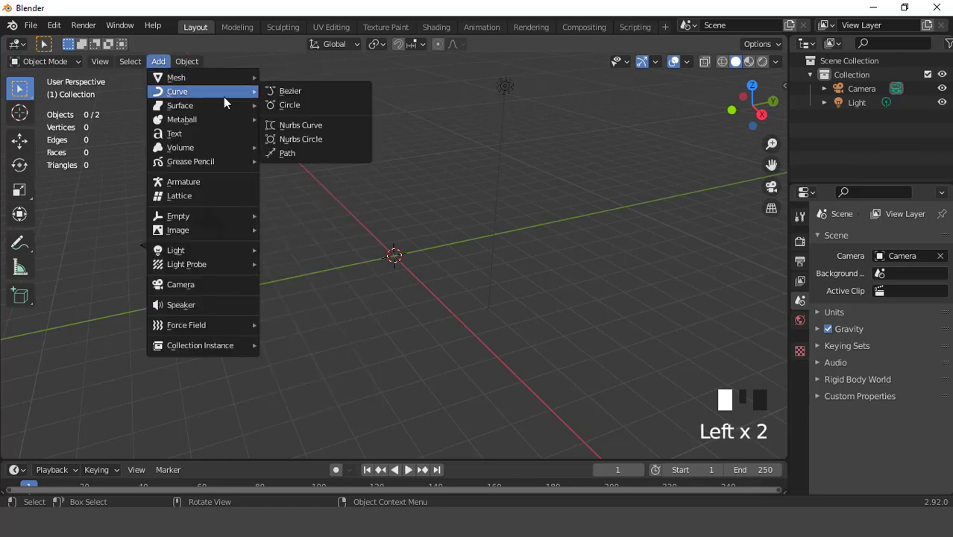
{"action": "left_click", "coordinate": [284, 153]}
{"action": "key", "text": "KP_1"}
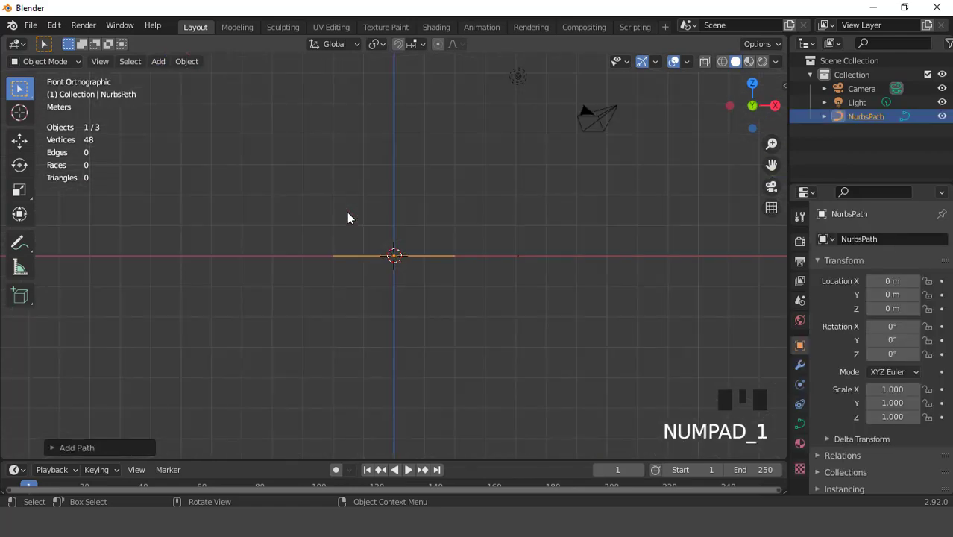
{"action": "key", "text": "g"}
{"action": "key", "text": "x"}
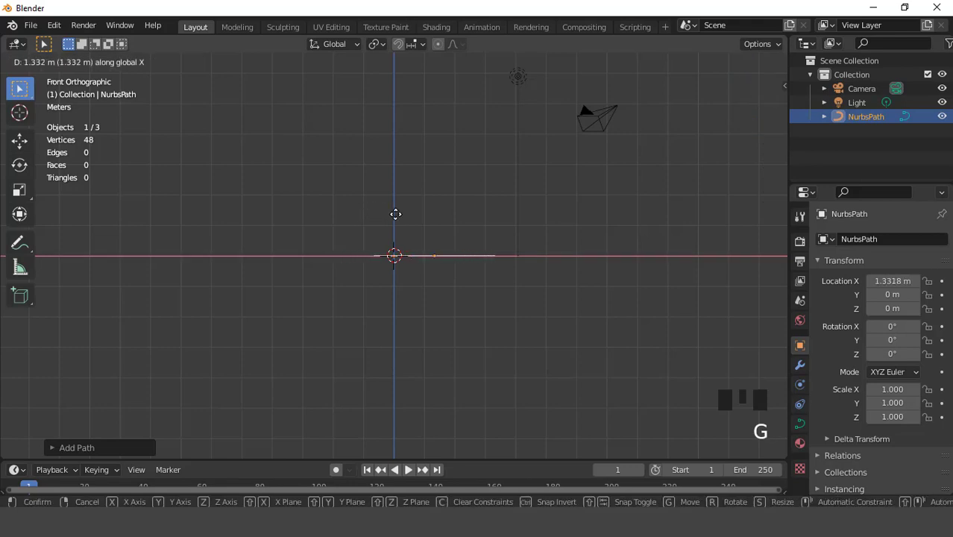
{"action": "left_click", "coordinate": [409, 216]}
{"action": "scroll", "coordinate": [436, 213], "scroll_direction": "up", "scroll_amount": 3}
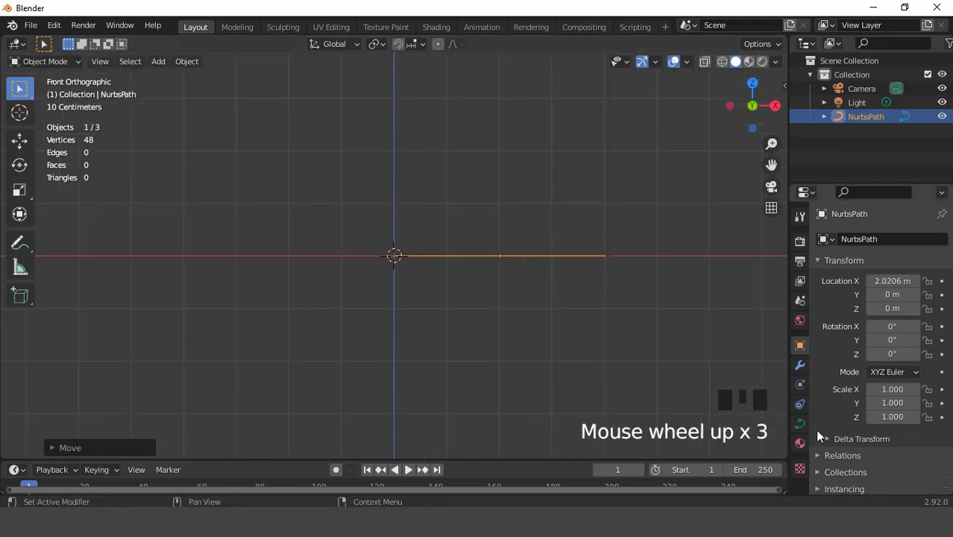
Give the path a round bevel with a depth of 0.47 m.
{"action": "scroll", "coordinate": [845, 414], "scroll_direction": "down", "scroll_amount": 2}
{"action": "scroll", "coordinate": [846, 418], "scroll_direction": "down", "scroll_amount": 1}
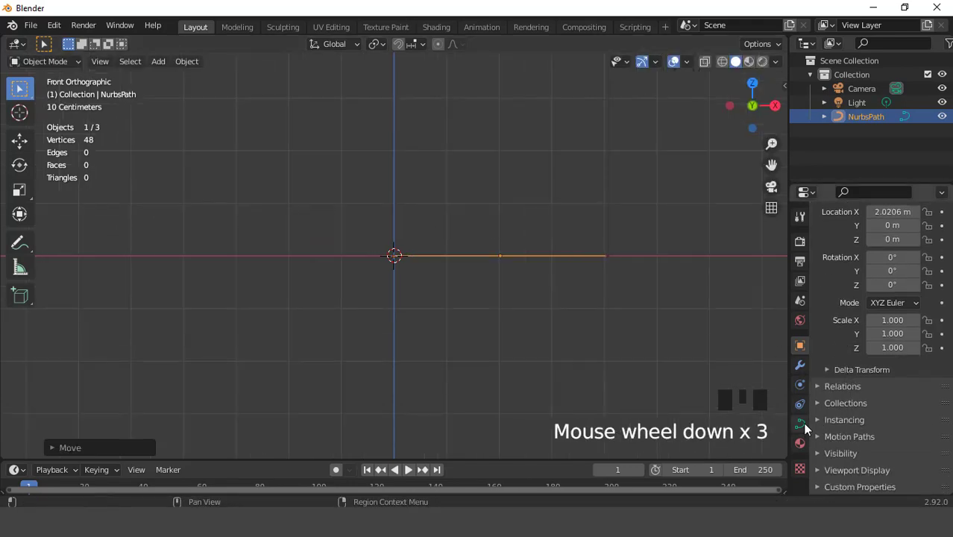
{"action": "left_click", "coordinate": [800, 423]}
{"action": "scroll", "coordinate": [852, 415], "scroll_direction": "down", "scroll_amount": 1}
{"action": "scroll", "coordinate": [851, 412], "scroll_direction": "down", "scroll_amount": 1}
{"action": "left_click", "coordinate": [839, 350]}
{"action": "scroll", "coordinate": [873, 395], "scroll_direction": "down", "scroll_amount": 4}
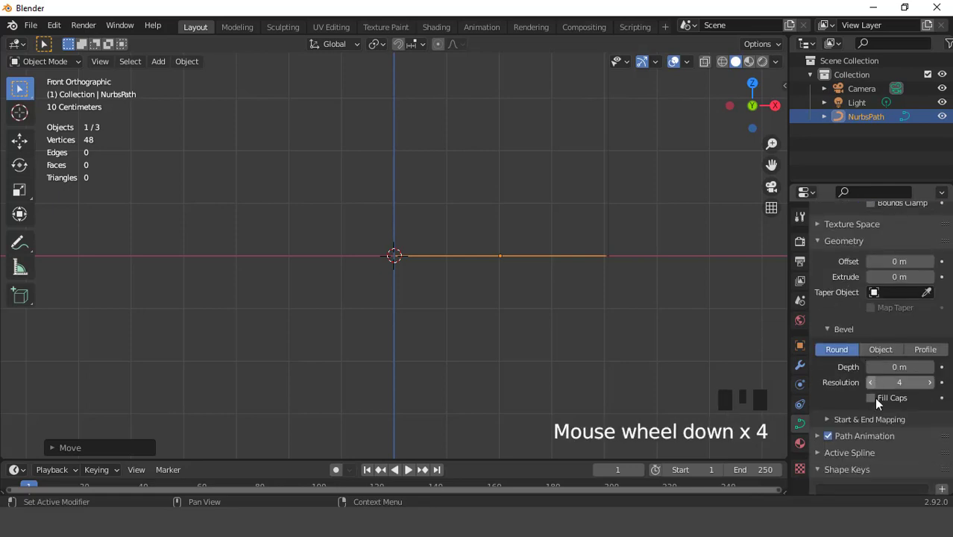
{"action": "left_click_drag", "start_coordinate": [898, 366], "coordinate": [931, 366]}
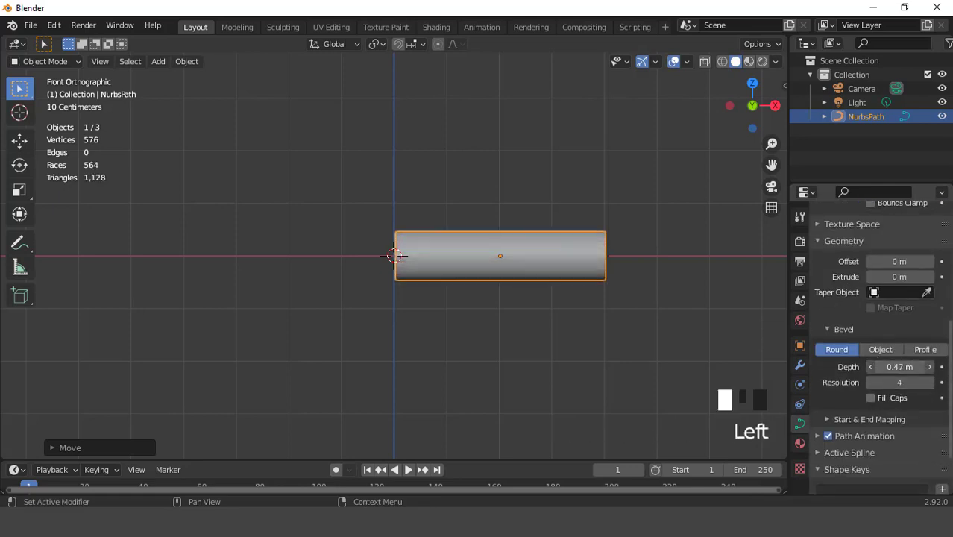
In Edit Mode, raise the path's last two control points along Z to bend the tube upward.
{"action": "key", "text": "Tab"}
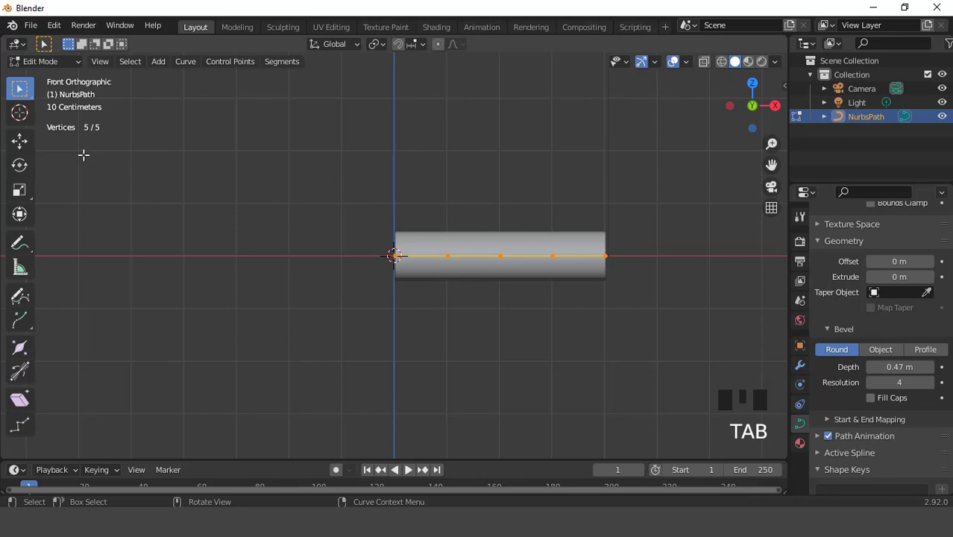
{"action": "left_click", "coordinate": [20, 145]}
{"action": "left_click_drag", "start_coordinate": [539, 195], "coordinate": [622, 299]}
{"action": "scroll", "coordinate": [572, 259], "scroll_direction": "down", "scroll_amount": 2}
{"action": "mouse_move", "coordinate": [526, 208]}
{"action": "left_mouse_down"}
{"action": "mouse_move", "coordinate": [522, 93]}
{"action": "mouse_move", "coordinate": [526, 194]}
{"action": "left_mouse_up"}
Lower the second-to-last control point slightly, and move the end point up and back until it sits directly above it.
{"action": "left_click", "coordinate": [503, 149]}
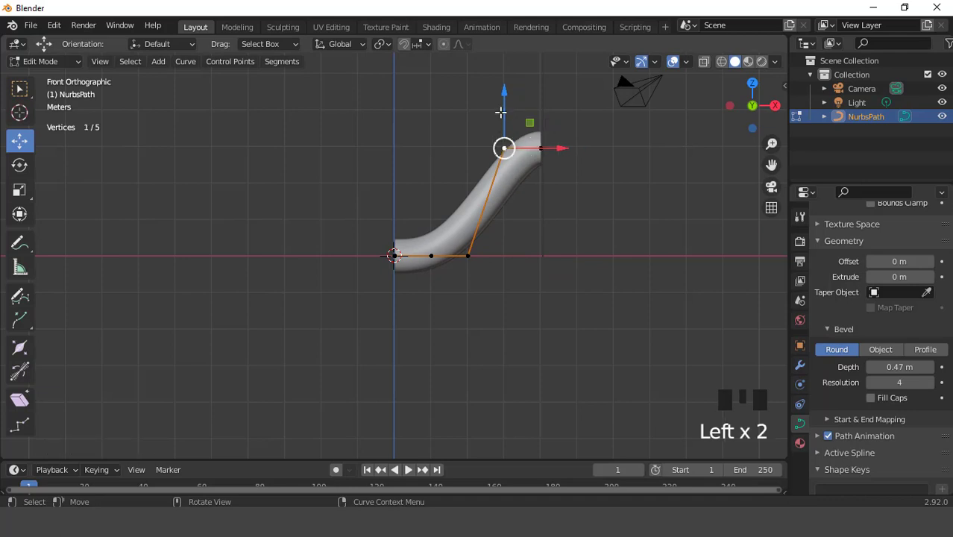
{"action": "left_click_drag", "start_coordinate": [504, 150], "coordinate": [510, 126]}
{"action": "left_click", "coordinate": [540, 148]}
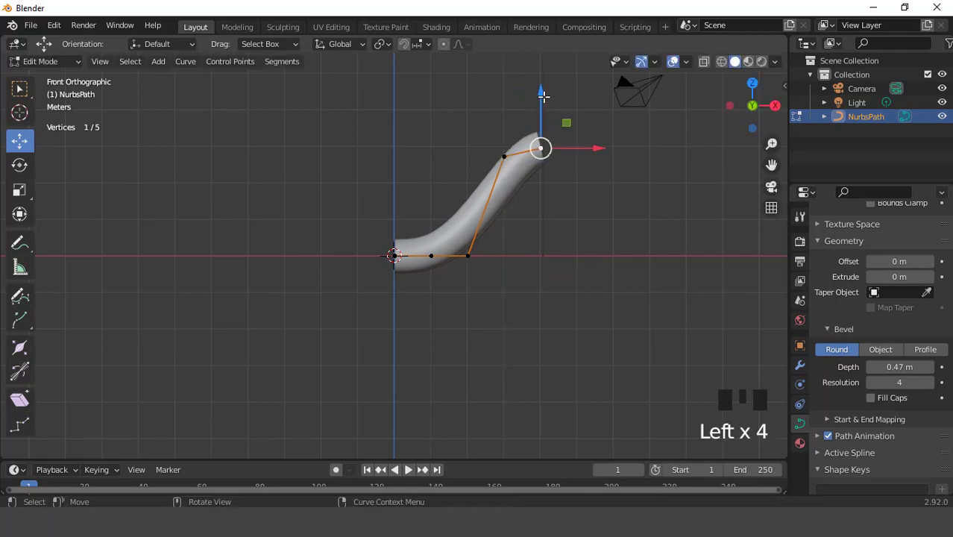
{"action": "left_click_drag", "start_coordinate": [541, 97], "coordinate": [539, 61]}
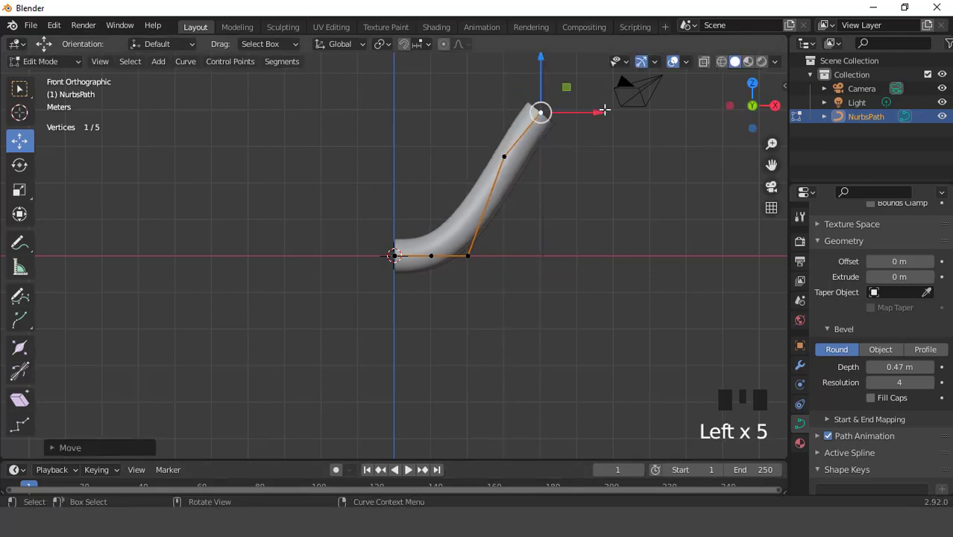
{"action": "left_click_drag", "start_coordinate": [604, 110], "coordinate": [568, 112]}
Move the middle control point outward along X, and shift the second control point outward and below the X axis.
{"action": "left_click", "coordinate": [469, 255]}
{"action": "left_click_drag", "start_coordinate": [527, 256], "coordinate": [634, 255]}
{"action": "left_click", "coordinate": [431, 256]}
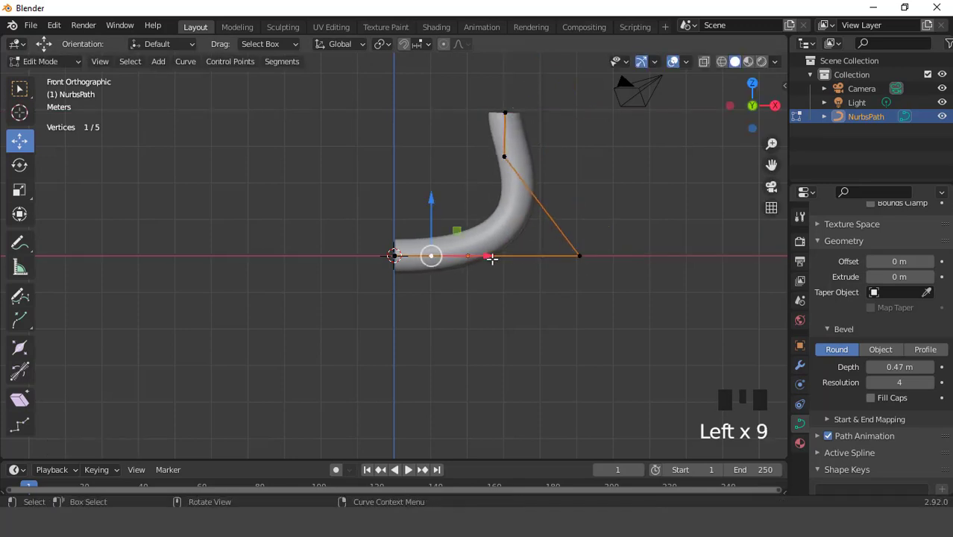
{"action": "left_click_drag", "start_coordinate": [492, 258], "coordinate": [540, 241]}
{"action": "left_click_drag", "start_coordinate": [486, 196], "coordinate": [508, 253]}
Move the end control point slightly outward and higher, and shrink its radius to 0 to form a pointed tip.
{"action": "left_click", "coordinate": [506, 113]}
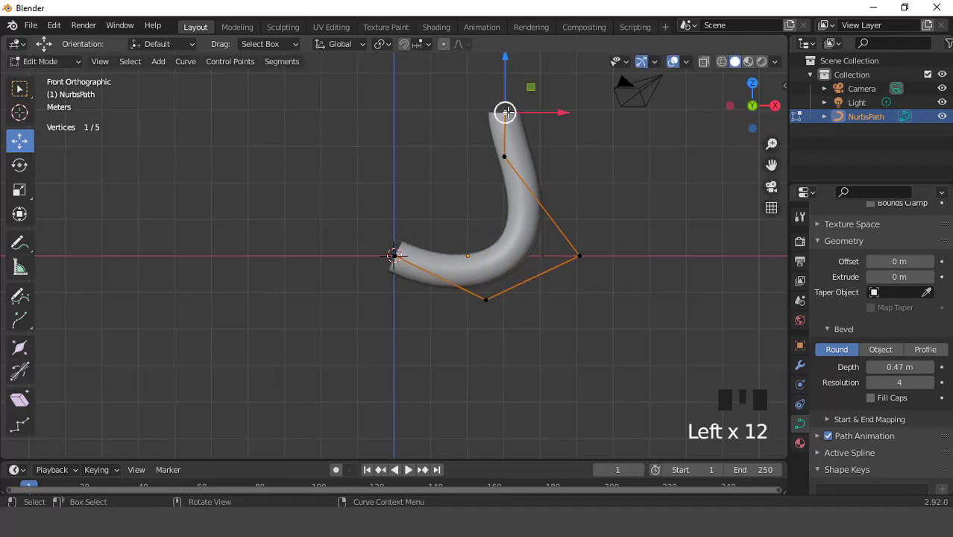
{"action": "left_click_drag", "start_coordinate": [563, 113], "coordinate": [584, 113]}
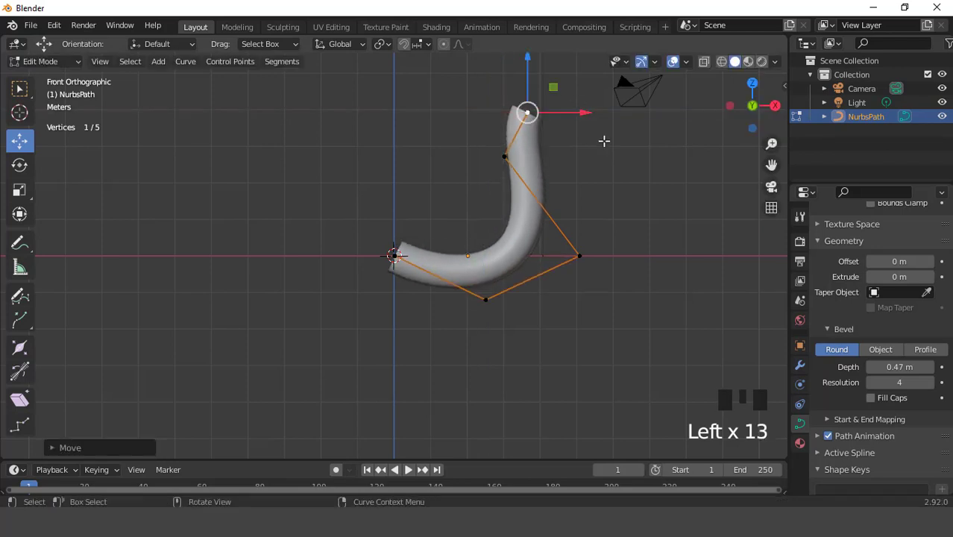
{"action": "scroll", "coordinate": [589, 142], "scroll_direction": "down", "scroll_amount": 3}
{"action": "left_click_drag", "start_coordinate": [484, 101], "coordinate": [495, 82]}
{"action": "key", "text": "alt+s"}
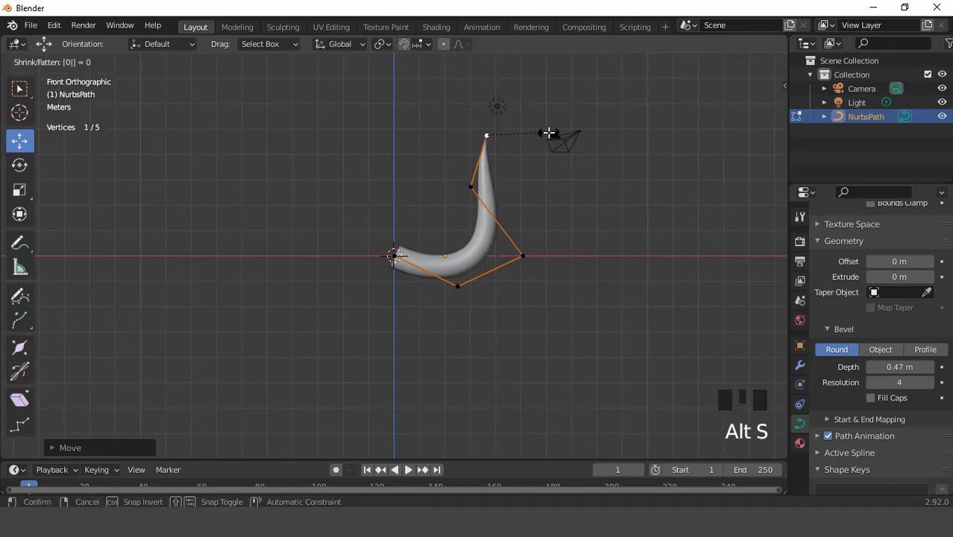
{"action": "left_click", "coordinate": [548, 133]}
Shift the control point below the tip toward negative X and the outermost control point further along positive X.
{"action": "scroll", "coordinate": [498, 196], "scroll_direction": "up", "scroll_amount": 2}
{"action": "left_click", "coordinate": [505, 158]}
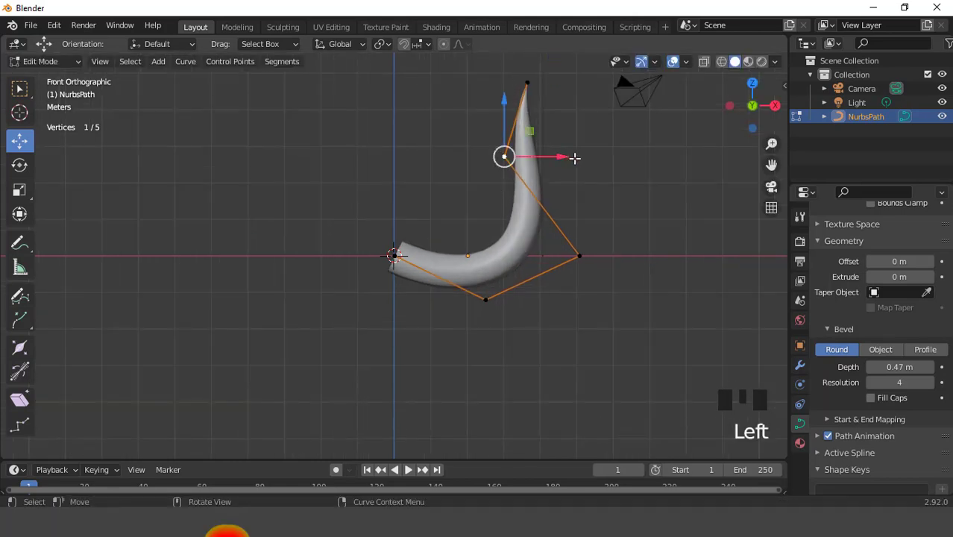
{"action": "left_click_drag", "start_coordinate": [556, 156], "coordinate": [516, 143]}
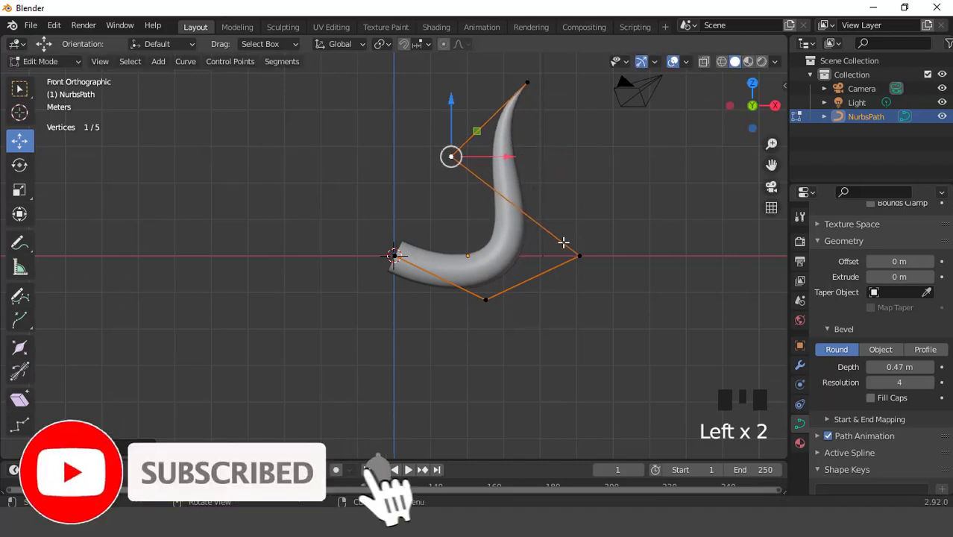
{"action": "left_click", "coordinate": [582, 259]}
{"action": "left_click_drag", "start_coordinate": [568, 245], "coordinate": [675, 239]}
Move the lowest control point outward and down, shift the start point along X, and extrude a new point back to the origin.
{"action": "left_click", "coordinate": [487, 299]}
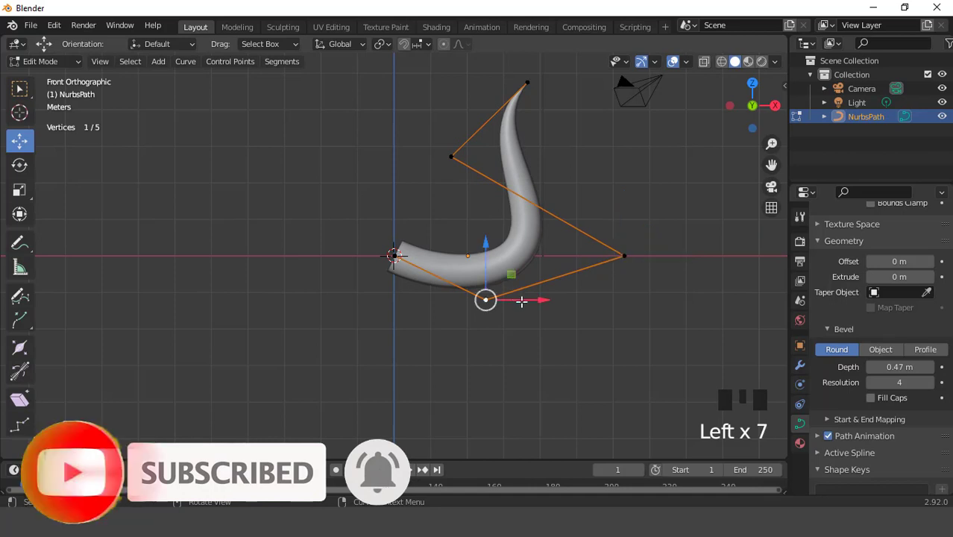
{"action": "left_click_drag", "start_coordinate": [522, 299], "coordinate": [589, 294]}
{"action": "left_click_drag", "start_coordinate": [535, 244], "coordinate": [539, 285]}
{"action": "left_click", "coordinate": [407, 258]}
{"action": "left_click_drag", "start_coordinate": [447, 253], "coordinate": [472, 251]}
{"action": "key", "text": "e"}
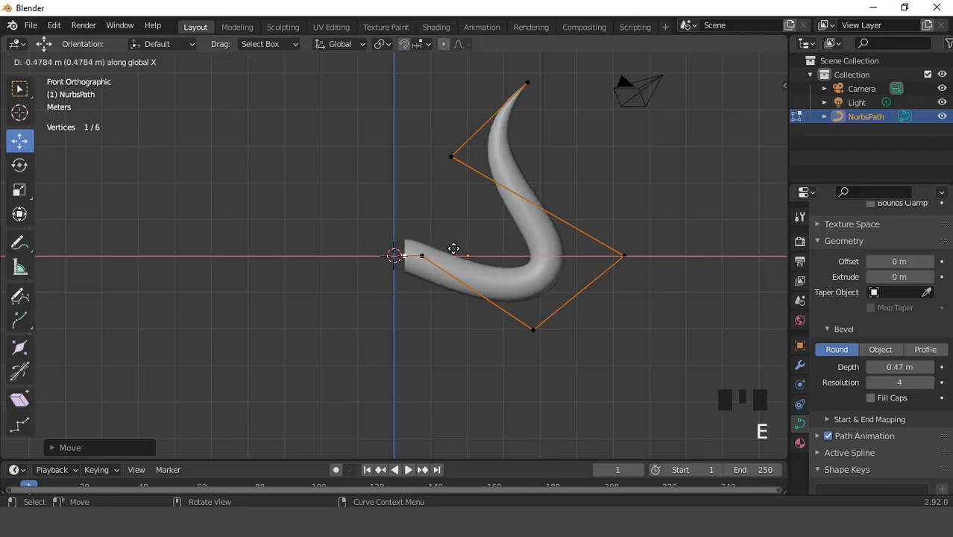
{"action": "left_click", "coordinate": [446, 249]}
Subdivide the curve segment between the tip and the control point below it.
{"action": "left_click", "coordinate": [452, 156]}
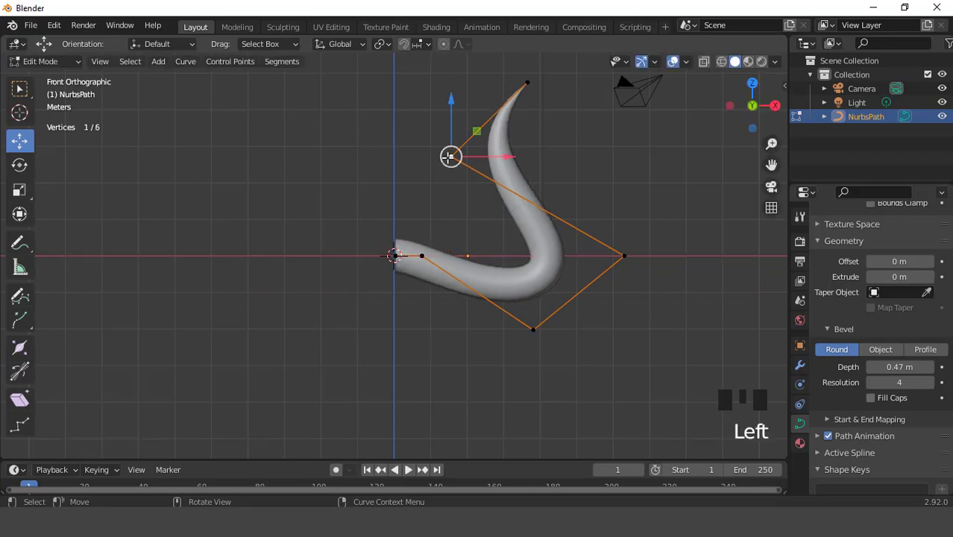
{"action": "left_click", "coordinate": [527, 84], "text": "shift"}
{"action": "right_click", "coordinate": [365, 116]}
{"action": "left_click", "coordinate": [350, 117]}
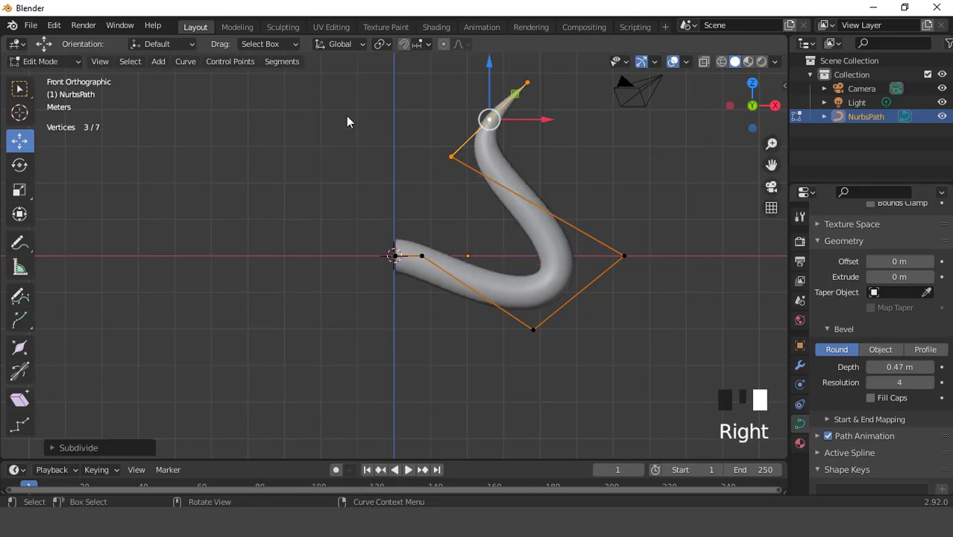
Move the third control point from the tip down and along positive X, to just under the new point.
{"action": "left_click", "coordinate": [454, 149]}
{"action": "left_click", "coordinate": [451, 155]}
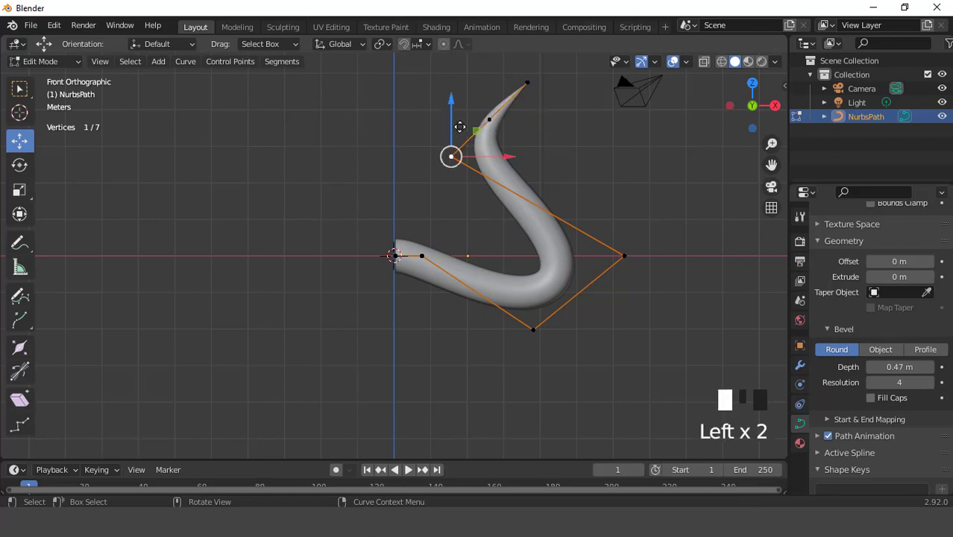
{"action": "left_click_drag", "start_coordinate": [454, 156], "coordinate": [472, 143]}
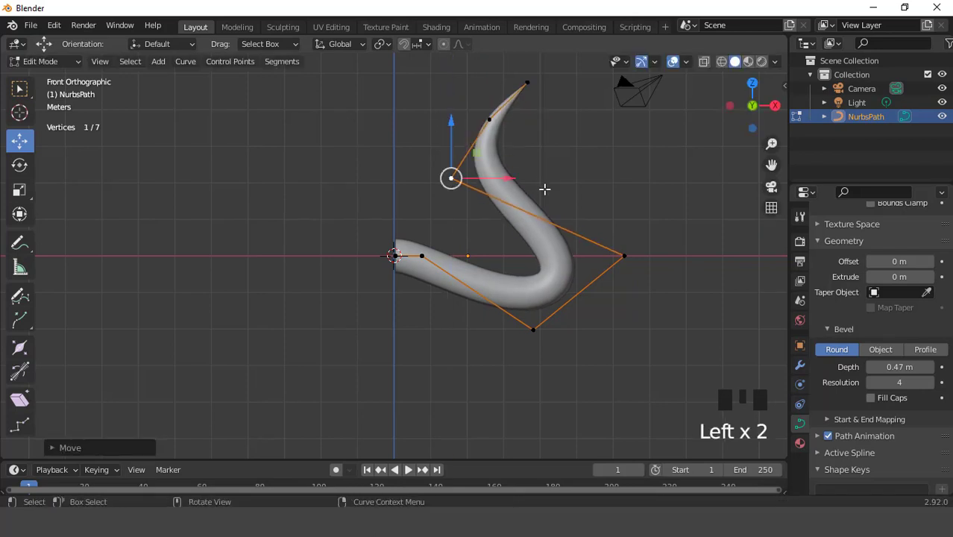
{"action": "left_click_drag", "start_coordinate": [506, 173], "coordinate": [541, 170]}
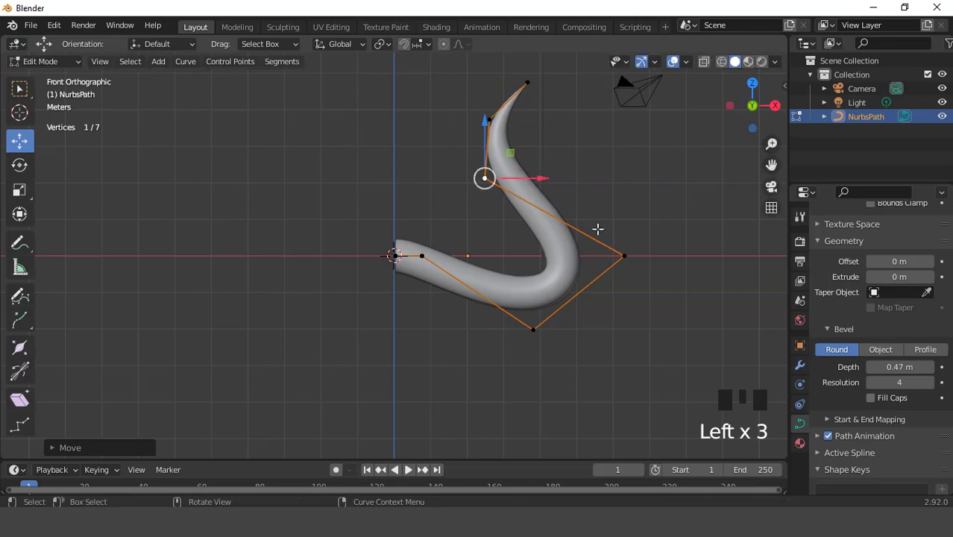
Raise the outermost control point along Z, and move the three control points at the tip higher.
{"action": "left_click", "coordinate": [624, 255]}
{"action": "left_click_drag", "start_coordinate": [624, 255], "coordinate": [610, 140]}
{"action": "scroll", "coordinate": [505, 194], "scroll_direction": "down", "scroll_amount": 1}
{"action": "left_click_drag", "start_coordinate": [436, 89], "coordinate": [526, 205]}
{"action": "scroll", "coordinate": [491, 133], "scroll_direction": "down", "scroll_amount": 2}
{"action": "left_click_drag", "start_coordinate": [456, 120], "coordinate": [460, 87]}
{"action": "scroll", "coordinate": [472, 125], "scroll_direction": "up", "scroll_amount": 2}
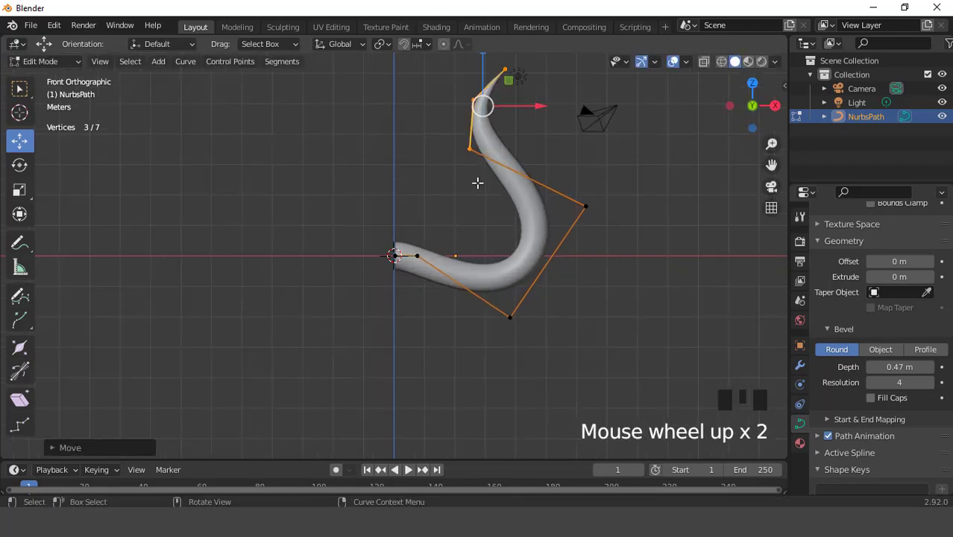
Fatten the tube at the control point just below the tip and check the shape in Object Mode.
{"action": "left_click", "coordinate": [474, 100]}
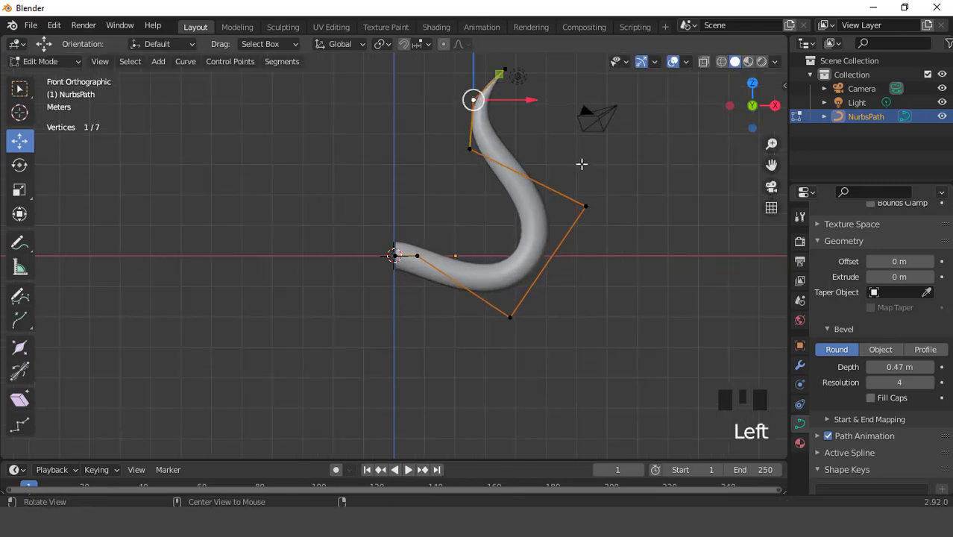
{"action": "key", "text": "alt+s"}
{"action": "left_click", "coordinate": [660, 189]}
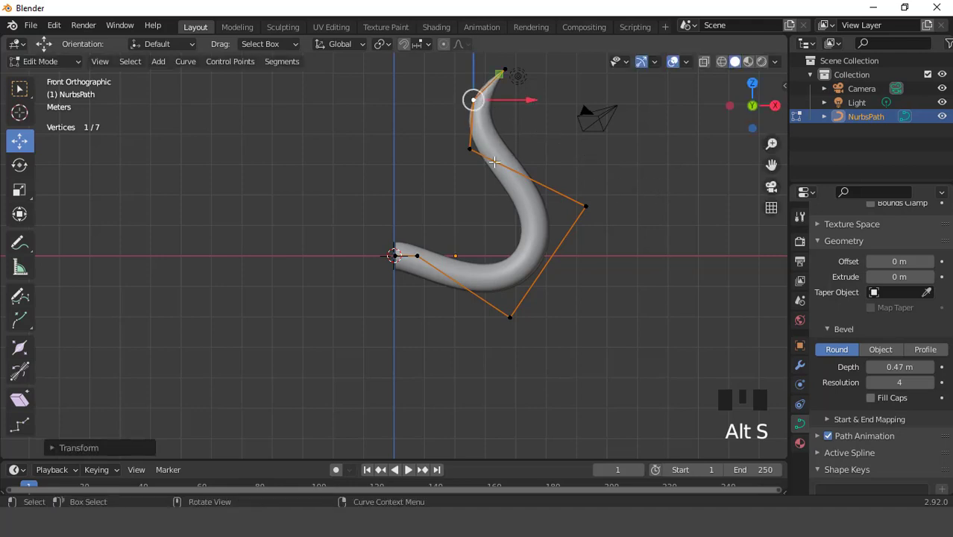
{"action": "left_click", "coordinate": [470, 150]}
{"action": "scroll", "coordinate": [545, 217], "scroll_direction": "up", "scroll_amount": 1}
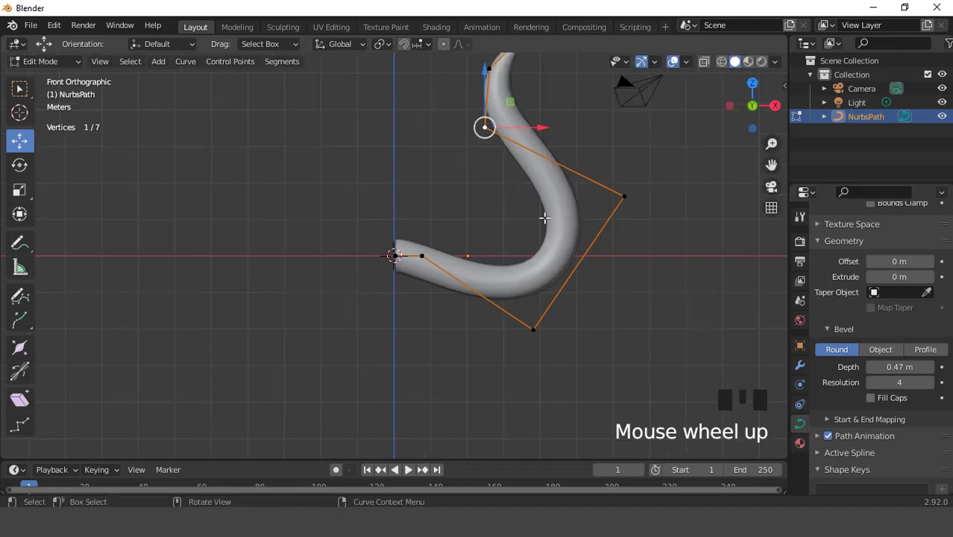
{"action": "scroll", "coordinate": [545, 217], "scroll_direction": "down", "scroll_amount": 2}
{"action": "key", "text": "Tab"}
{"action": "scroll", "coordinate": [531, 224], "scroll_direction": "up", "scroll_amount": 1}
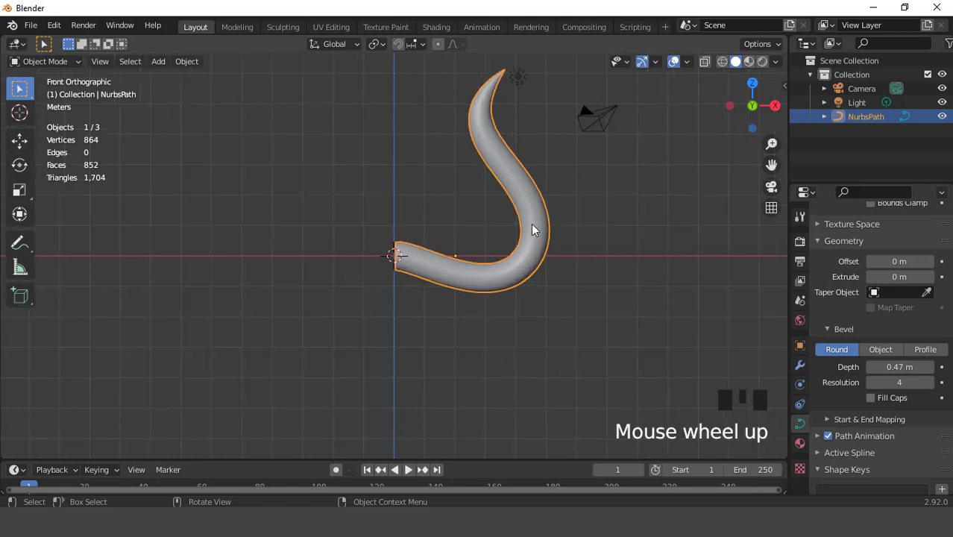
In Edit Mode, shift the control point next to the origin along positive X and raise the lowest control point.
{"action": "key", "text": "Tab"}
{"action": "left_click", "coordinate": [420, 256]}
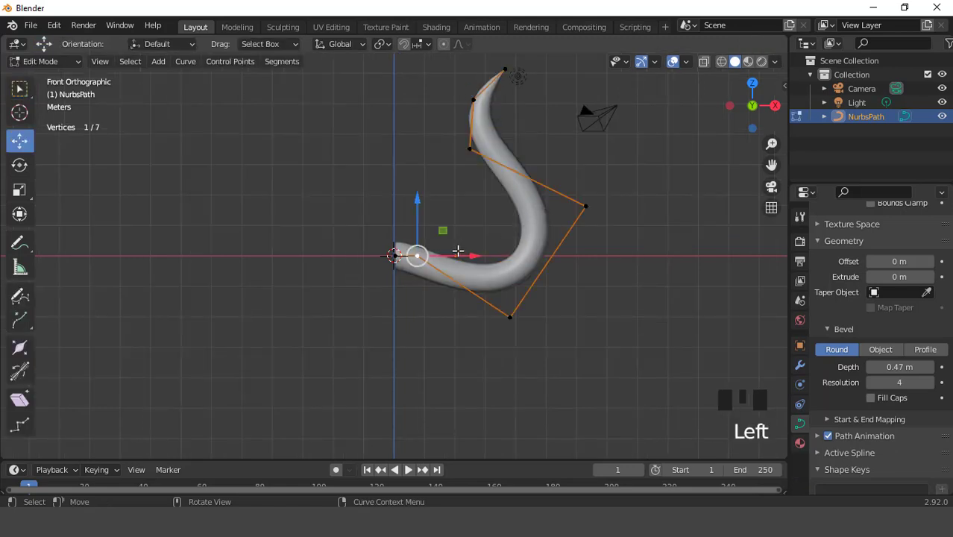
{"action": "left_click_drag", "start_coordinate": [457, 252], "coordinate": [514, 247]}
{"action": "left_click", "coordinate": [484, 252]}
{"action": "left_click", "coordinate": [519, 304]}
{"action": "left_click", "coordinate": [517, 296]}
Raise the outermost control point and shift it slightly outward, move the lowest point outward along X, and return to Object Mode.
{"action": "left_click", "coordinate": [584, 205]}
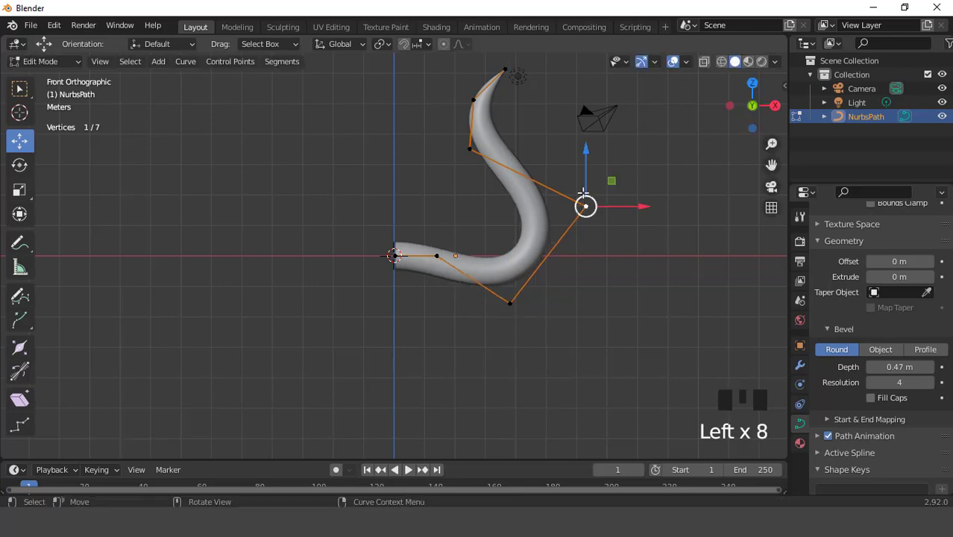
{"action": "left_click_drag", "start_coordinate": [586, 158], "coordinate": [583, 136]}
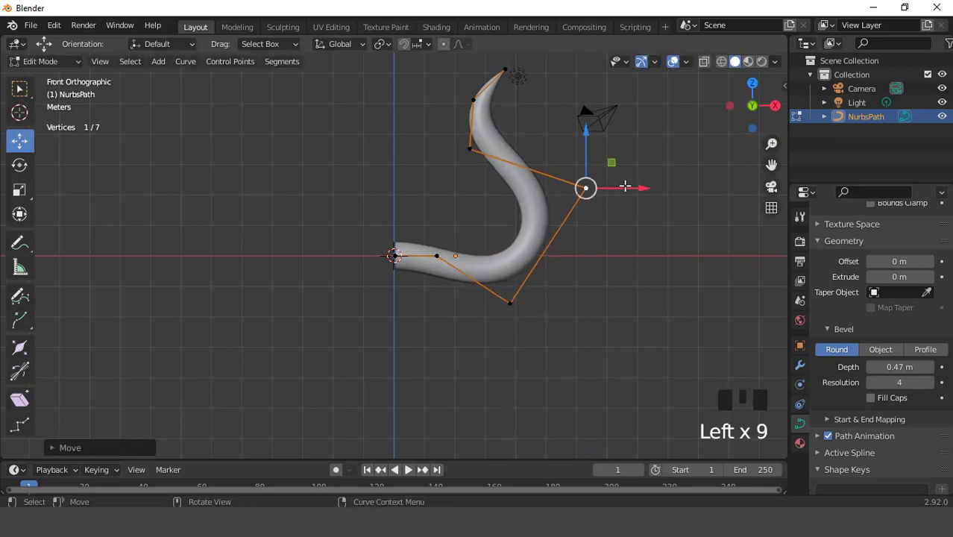
{"action": "left_click_drag", "start_coordinate": [627, 187], "coordinate": [635, 186]}
{"action": "left_click", "coordinate": [511, 301]}
{"action": "left_click_drag", "start_coordinate": [550, 300], "coordinate": [575, 300]}
{"action": "key", "text": "Tab"}
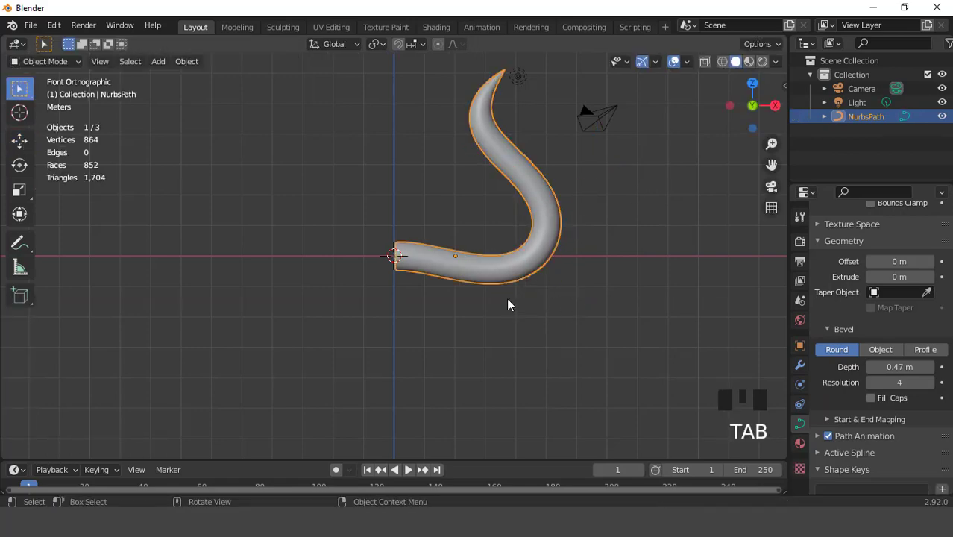
Set the curve's bevel resolution to 0 for a low-poly tube.
{"action": "scroll", "coordinate": [508, 304], "scroll_direction": "down", "scroll_amount": 1}
{"action": "middle_click_drag", "start_coordinate": [485, 297], "coordinate": [527, 340]}
{"action": "scroll", "coordinate": [457, 273], "scroll_direction": "up", "scroll_amount": 2}
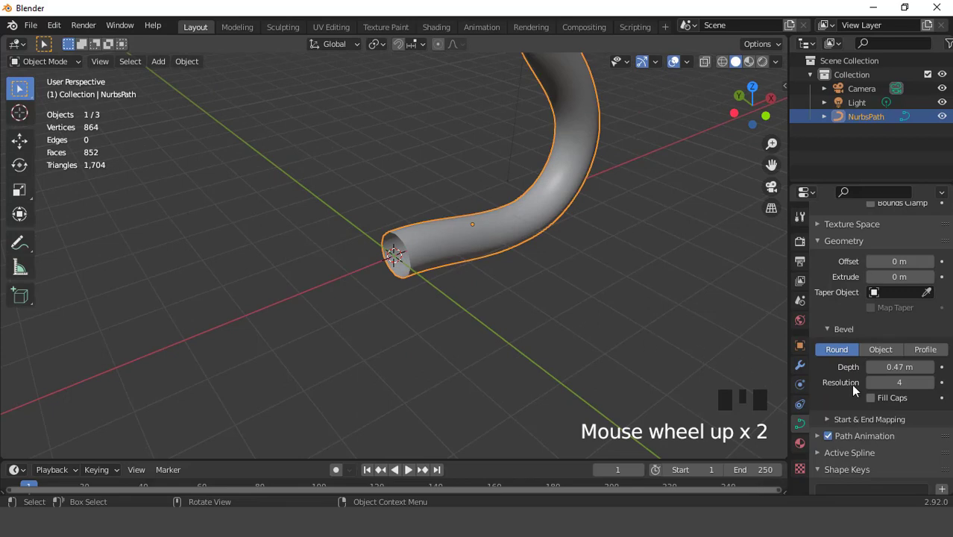
{"action": "left_click_drag", "start_coordinate": [884, 381], "coordinate": [842, 381]}
{"action": "scroll", "coordinate": [507, 304], "scroll_direction": "down", "scroll_amount": 2}
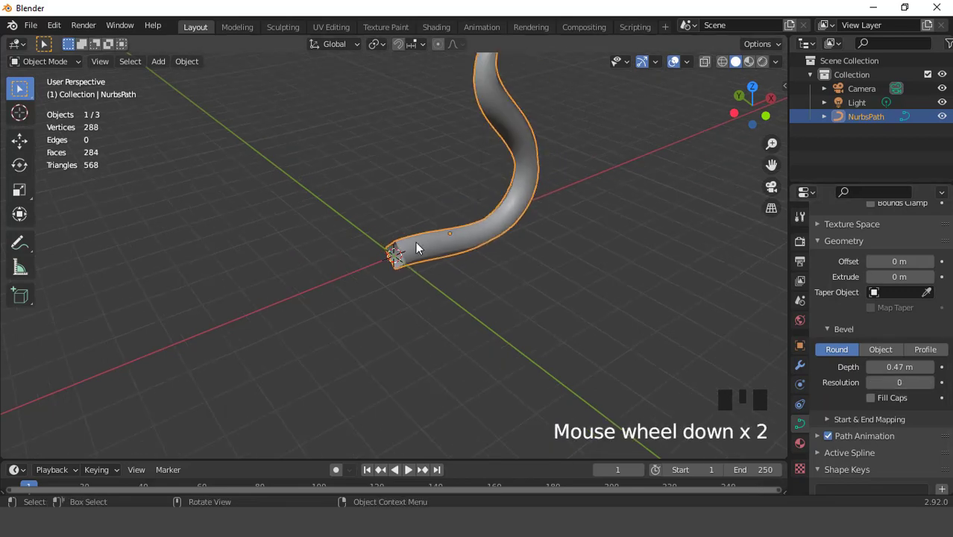
Set the curve's preview resolution to 4 so the tube has fewer segments along its length.
{"action": "key", "text": "KP_1"}
{"action": "scroll", "coordinate": [416, 246], "scroll_direction": "down", "scroll_amount": 2}
{"action": "scroll", "coordinate": [892, 305], "scroll_direction": "up", "scroll_amount": 4}
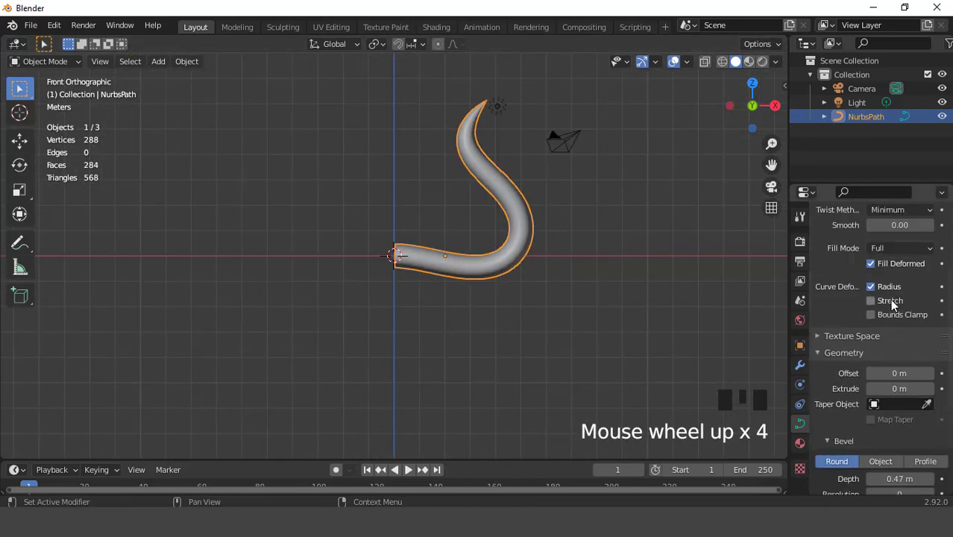
{"action": "scroll", "coordinate": [892, 299], "scroll_direction": "up", "scroll_amount": 3}
{"action": "left_click_drag", "start_coordinate": [891, 257], "coordinate": [865, 257]}
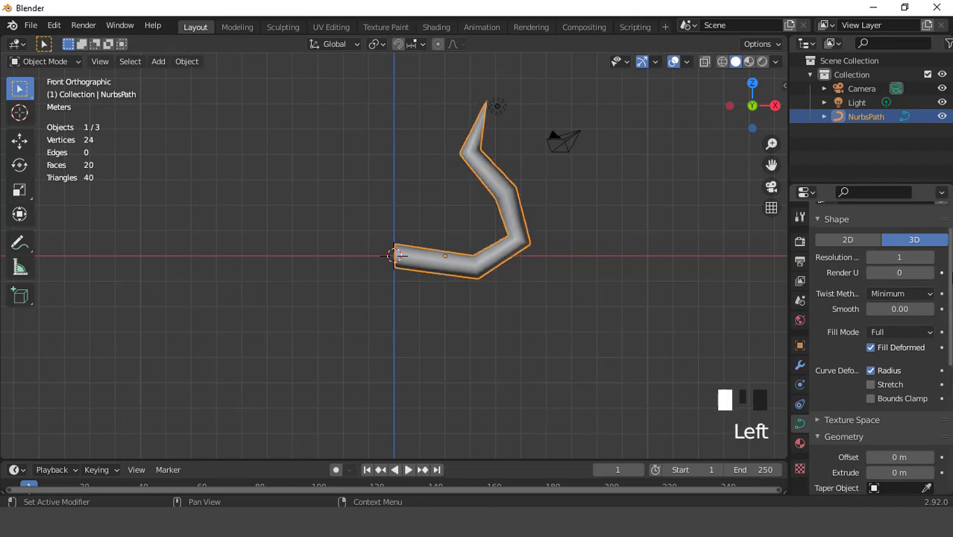
{"action": "left_click", "coordinate": [929, 257]}
{"action": "left_click", "coordinate": [930, 257]}
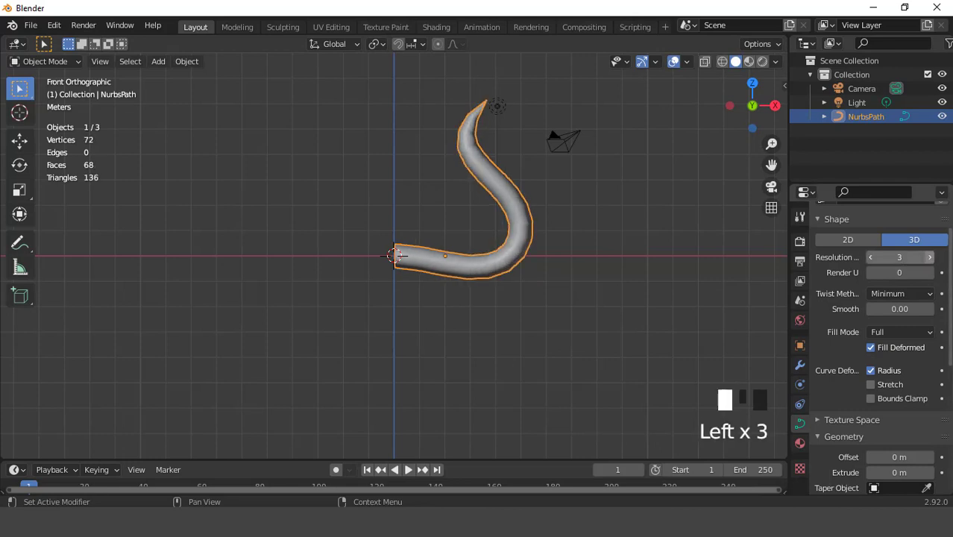
{"action": "left_click", "coordinate": [930, 258]}
Convert the curve to a mesh and check its topology from the front in Edit Mode.
{"action": "scroll", "coordinate": [676, 254], "scroll_direction": "up", "scroll_amount": 3}
{"action": "middle_click_drag", "start_coordinate": [676, 254], "coordinate": [551, 272]}
{"action": "scroll", "coordinate": [520, 259], "scroll_direction": "up", "scroll_amount": 2}
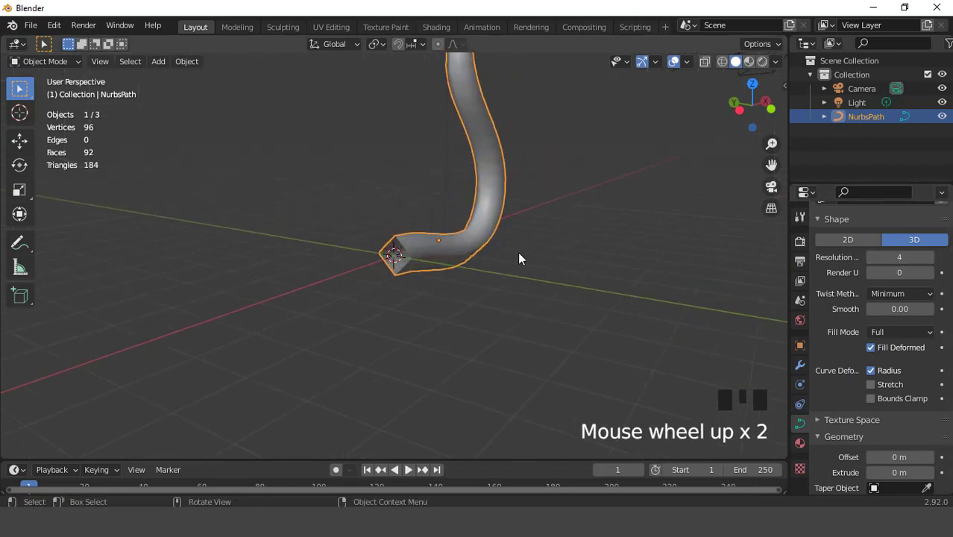
{"action": "right_click", "coordinate": [406, 213]}
{"action": "left_click", "coordinate": [366, 273]}
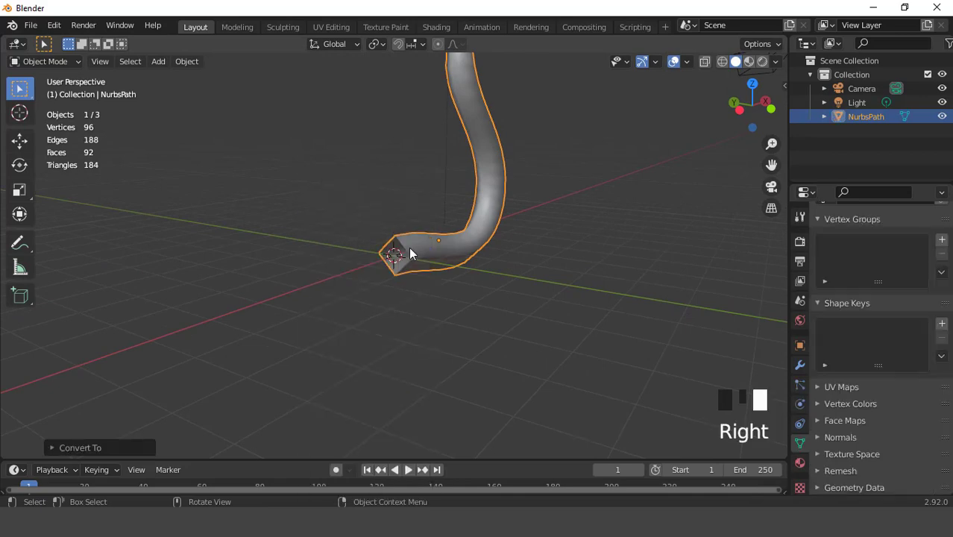
{"action": "scroll", "coordinate": [409, 247], "scroll_direction": "up", "scroll_amount": 2}
{"action": "key", "text": "Tab"}
{"action": "scroll", "coordinate": [409, 247], "scroll_direction": "down", "scroll_amount": 3}
{"action": "key", "text": "KP_1"}
{"action": "scroll", "coordinate": [409, 249], "scroll_direction": "down", "scroll_amount": 2}
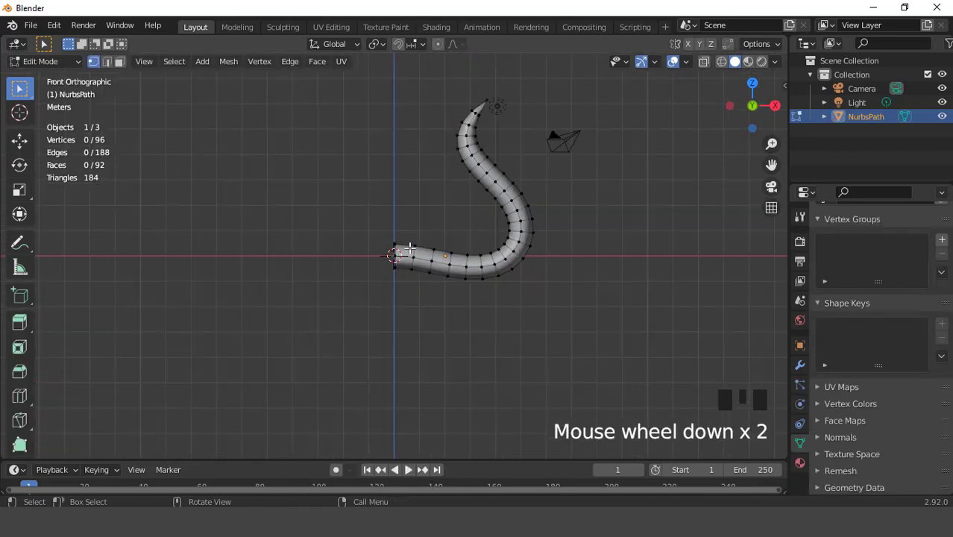
{"action": "scroll", "coordinate": [409, 248], "scroll_direction": "up", "scroll_amount": 1}
{"action": "key", "text": "Tab"}
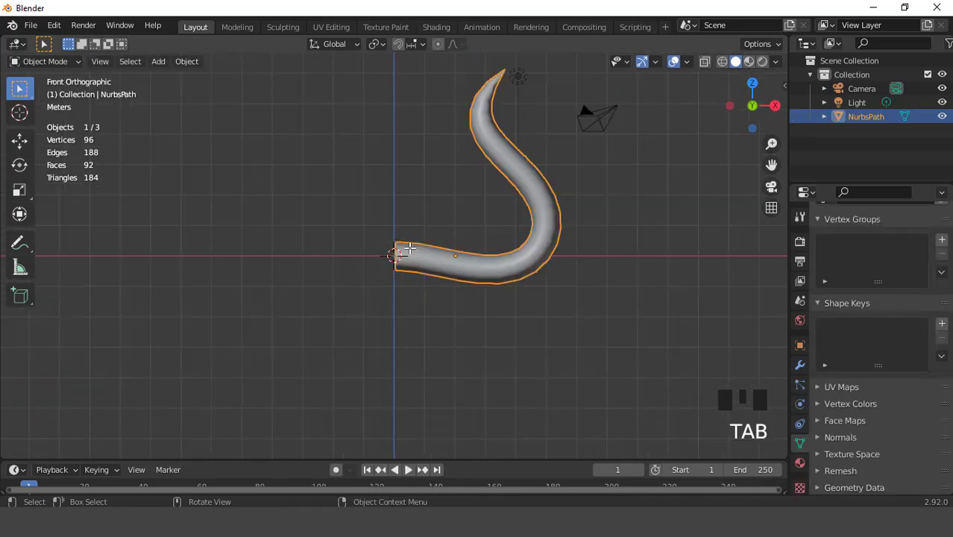
Enable Auto Smooth normals on the converted mesh and inspect the shading.
{"action": "left_click", "coordinate": [818, 438]}
{"action": "left_click", "coordinate": [867, 457]}
{"action": "left_click", "coordinate": [871, 458]}
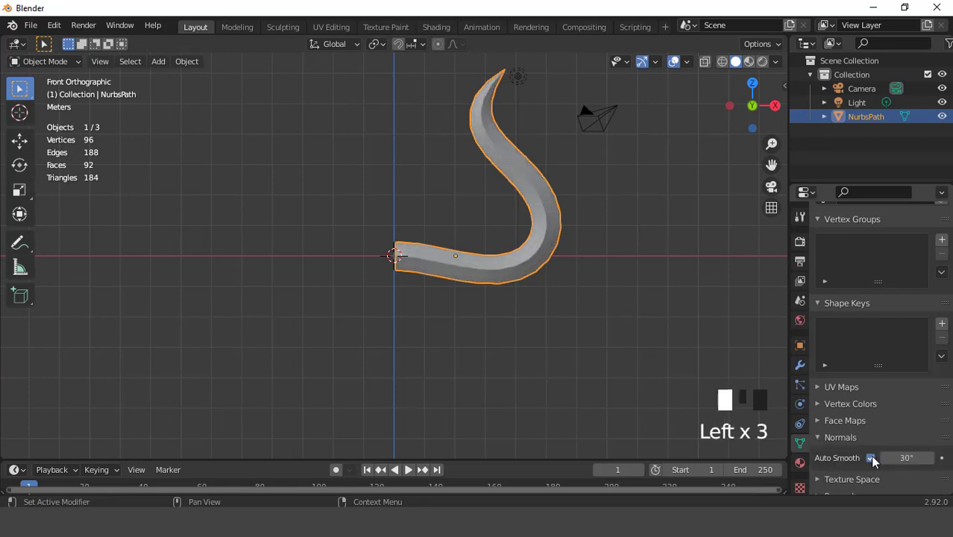
{"action": "scroll", "coordinate": [570, 283], "scroll_direction": "up", "scroll_amount": 2}
{"action": "scroll", "coordinate": [570, 285], "scroll_direction": "down", "scroll_amount": 2}
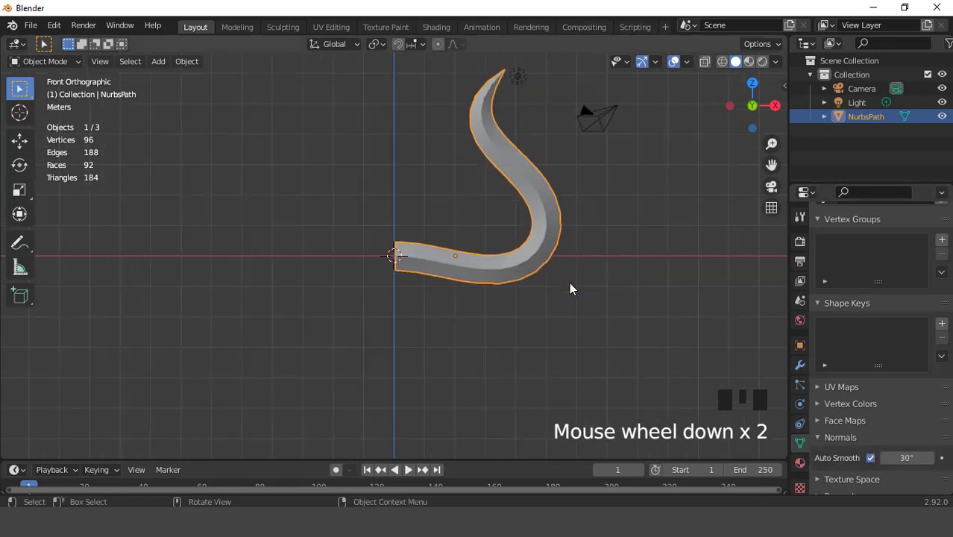
{"action": "middle_click_drag", "start_coordinate": [569, 283], "coordinate": [520, 291]}
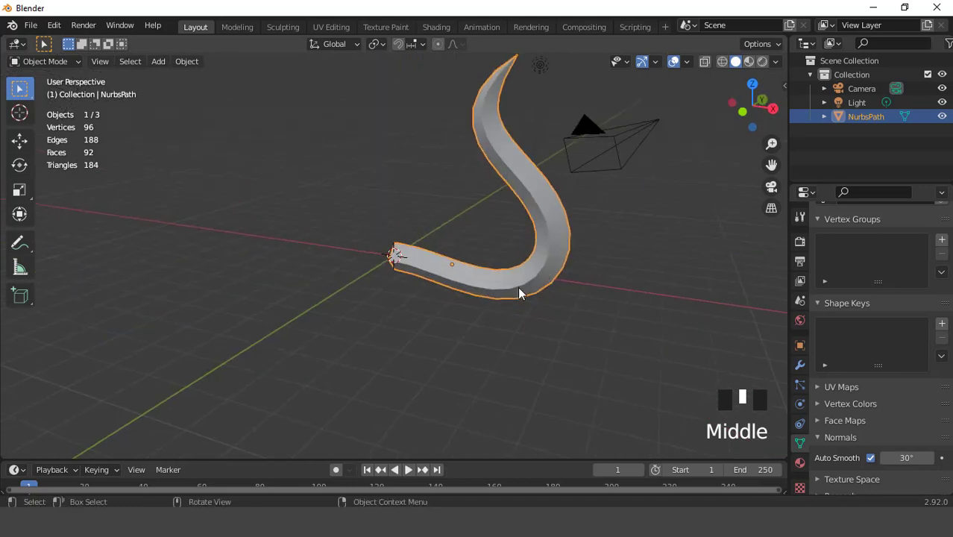
Apply all transforms to the horn mesh so its origin sits at the world origin.
{"action": "key", "text": "KP_1"}
{"action": "key", "text": "ctrl+a"}
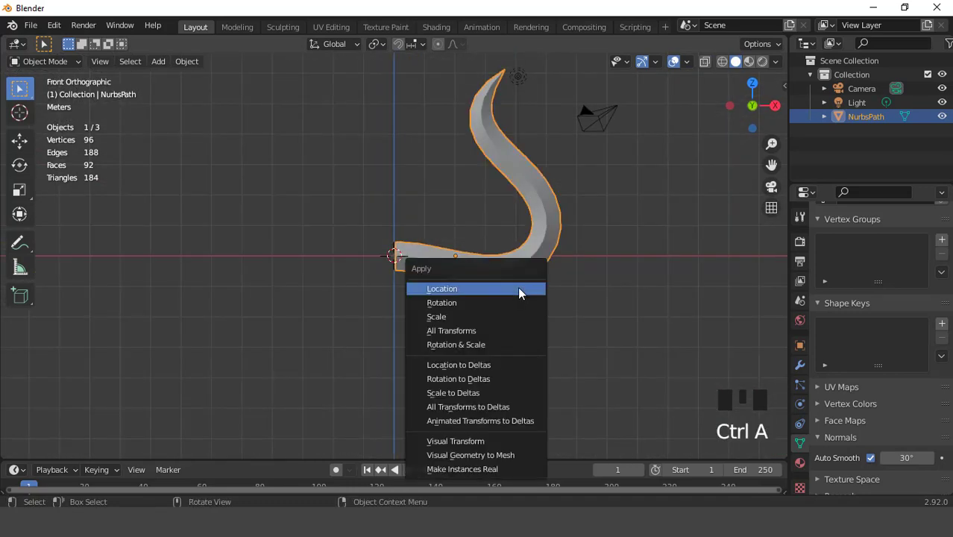
{"action": "left_click", "coordinate": [477, 335]}
{"action": "scroll", "coordinate": [455, 291], "scroll_direction": "up", "scroll_amount": 1}
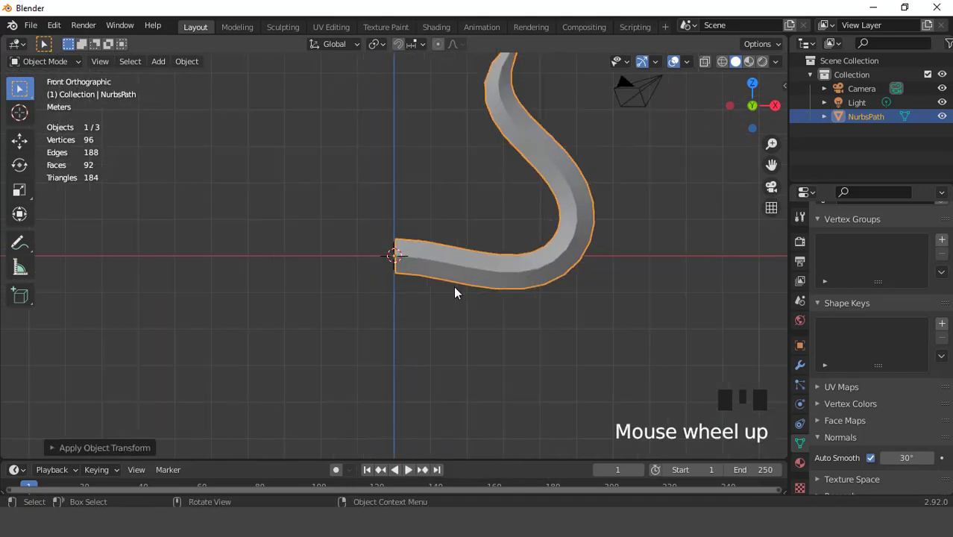
{"action": "scroll", "coordinate": [455, 292], "scroll_direction": "down", "scroll_amount": 1}
Symmetrize the whole horn mesh from +X to -X and return to Object Mode.
{"action": "key", "text": "Tab"}
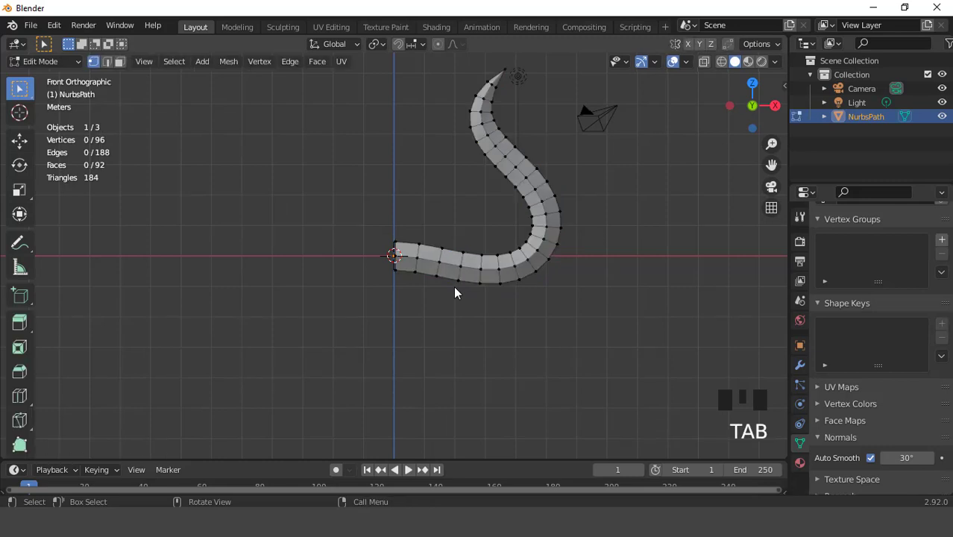
{"action": "key", "text": "a"}
{"action": "key", "text": "3"}
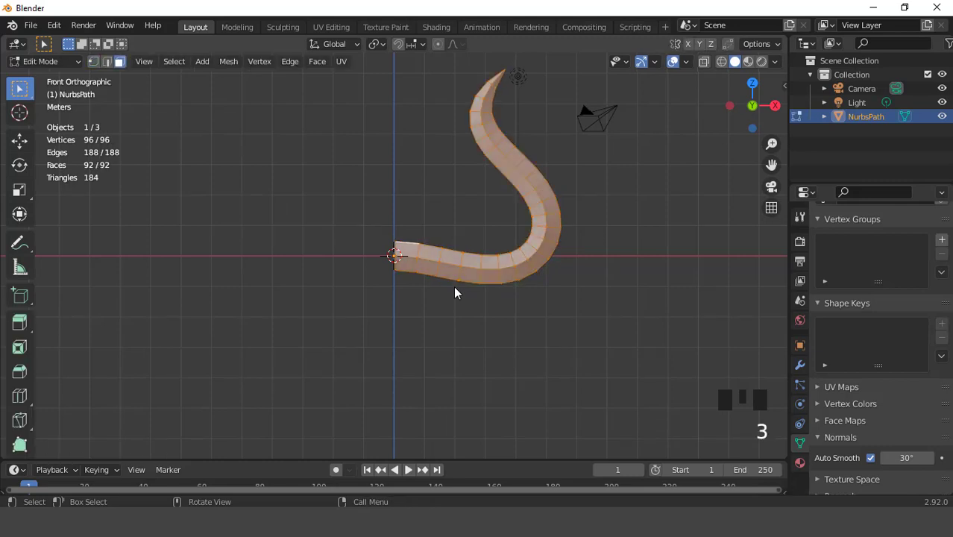
{"action": "left_click", "coordinate": [229, 62]}
{"action": "left_click", "coordinate": [273, 256]}
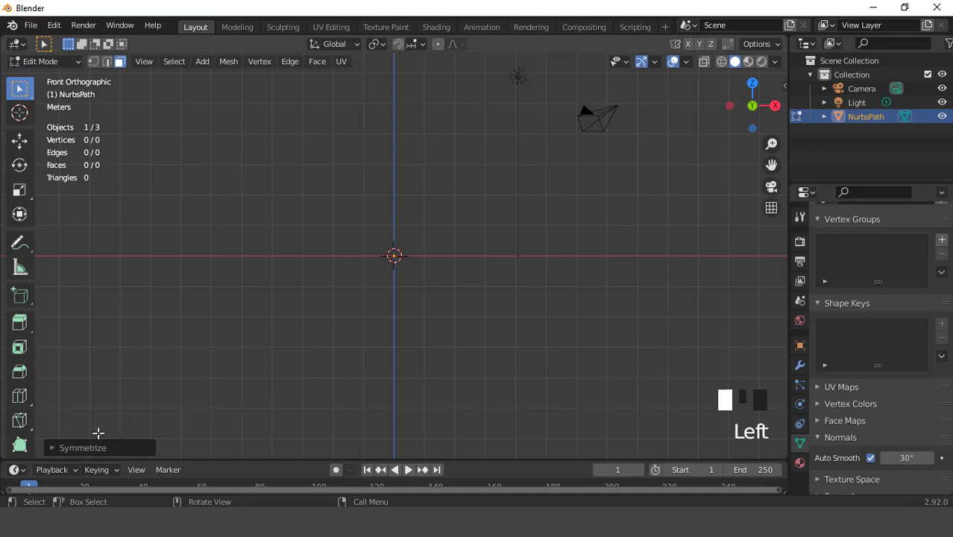
{"action": "left_click", "coordinate": [88, 446]}
{"action": "left_click", "coordinate": [142, 430]}
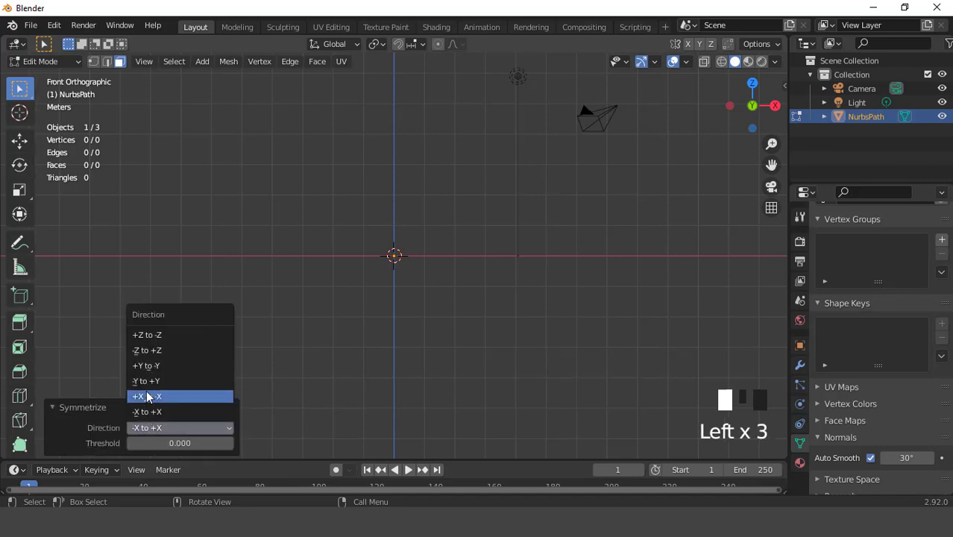
{"action": "left_click", "coordinate": [147, 397]}
{"action": "scroll", "coordinate": [413, 254], "scroll_direction": "up", "scroll_amount": 5}
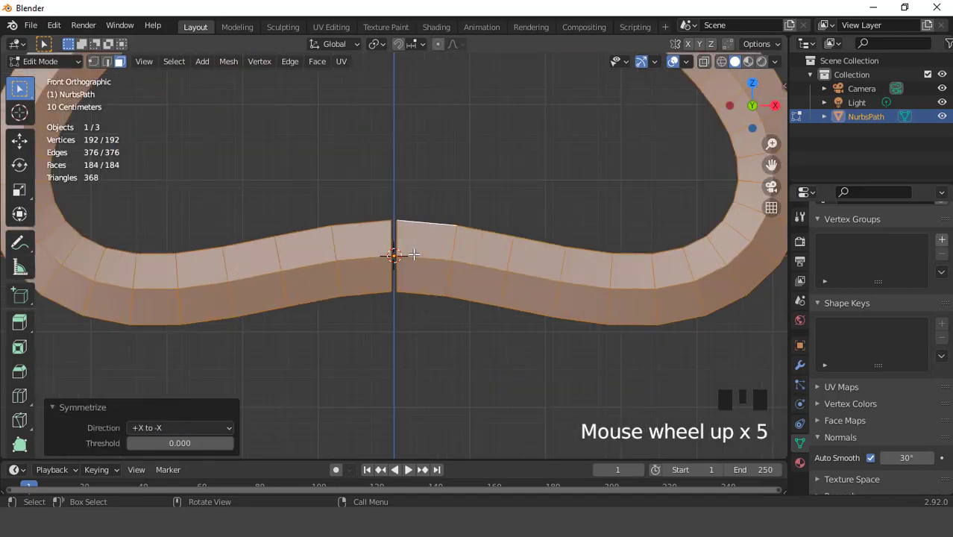
{"action": "scroll", "coordinate": [413, 254], "scroll_direction": "down", "scroll_amount": 6}
{"action": "middle_click_drag", "start_coordinate": [413, 254], "coordinate": [396, 279]}
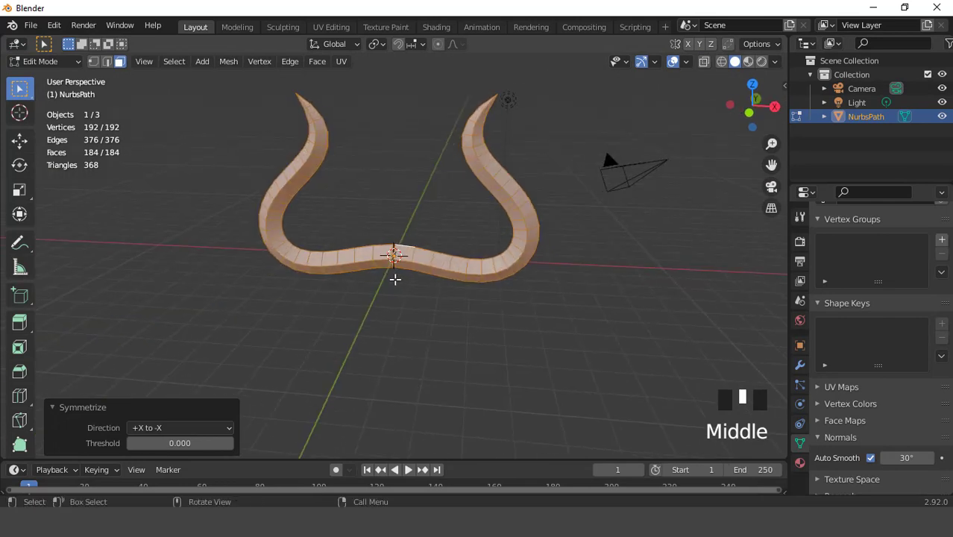
{"action": "key", "text": "KP_1"}
{"action": "key", "text": "ctrl+KP_8"}
{"action": "key", "text": "Tab"}
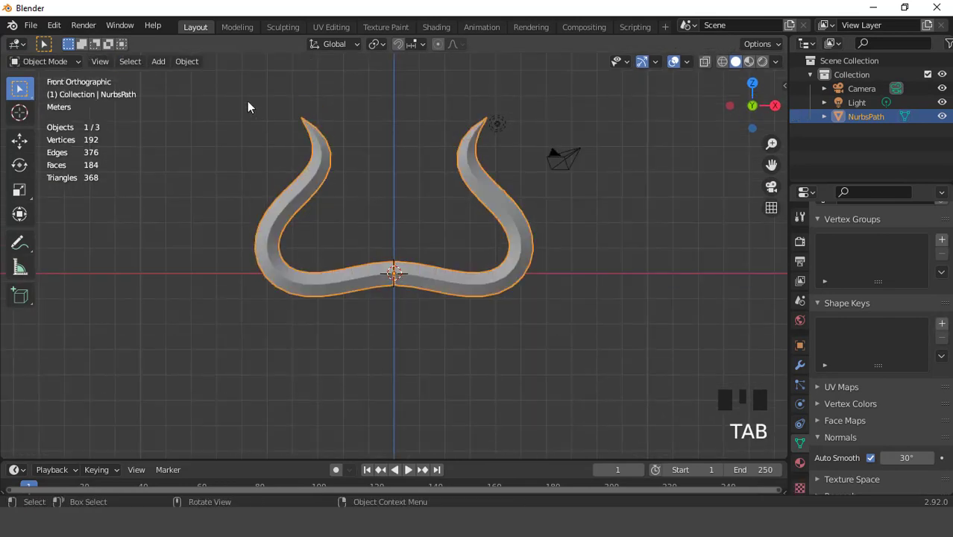
Add a 2 m cube at the origin and rotate it 45° about the Z axis.
{"action": "left_click", "coordinate": [157, 61]}
{"action": "mouse_move", "coordinate": [178, 78]}
{"action": "left_click", "coordinate": [289, 92]}
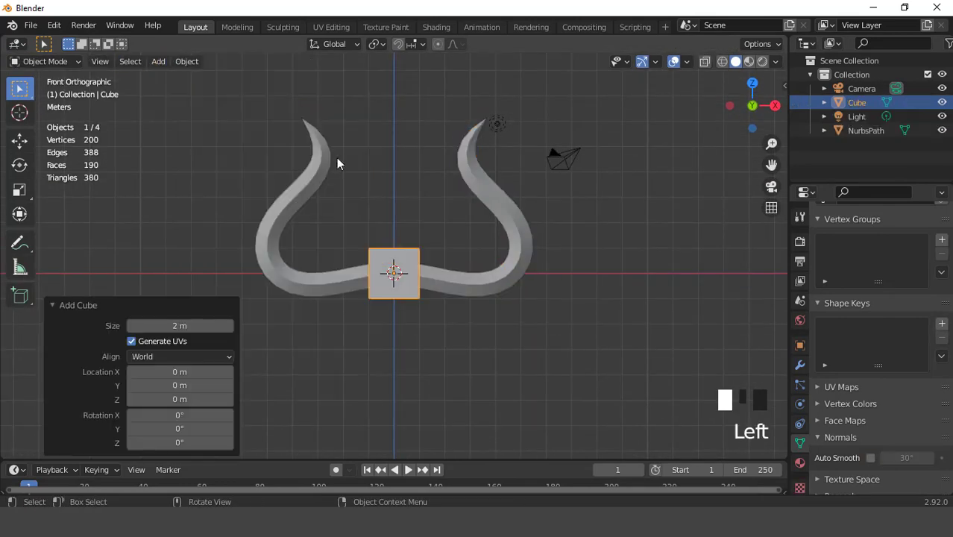
{"action": "scroll", "coordinate": [415, 225], "scroll_direction": "up", "scroll_amount": 2}
{"action": "key", "text": "KP_7"}
{"action": "type", "text": "r"}
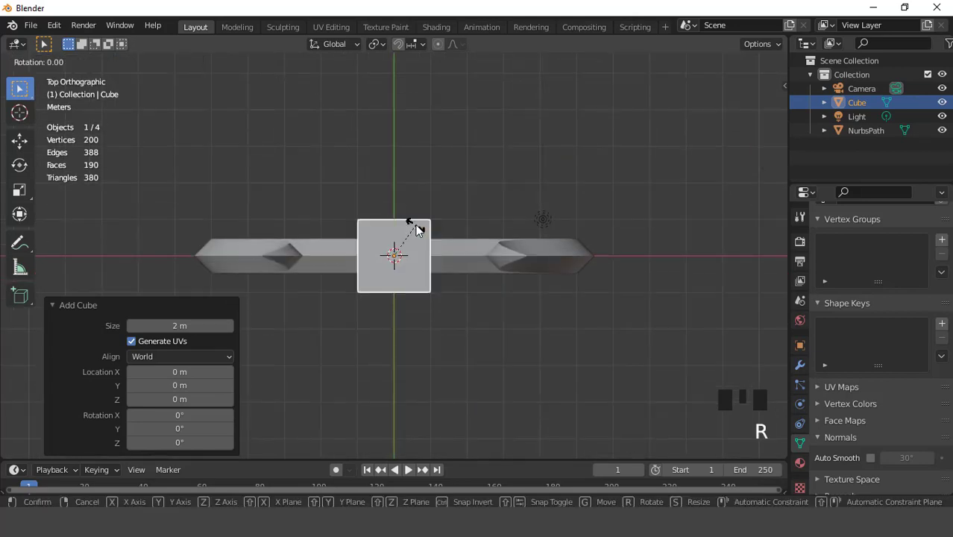
{"action": "type", "text": "z45"}
{"action": "left_click", "coordinate": [416, 226]}
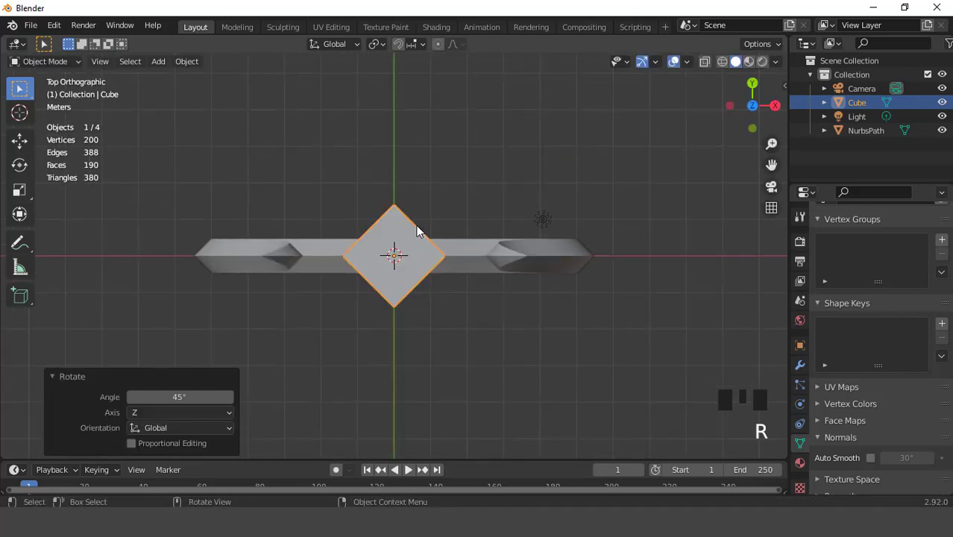
Scale the cube uniformly by about 0.5 and again by about 0.75, and stretch it along Z to cover the horns' junction.
{"action": "key", "text": "KP_1"}
{"action": "scroll", "coordinate": [489, 270], "scroll_direction": "down", "scroll_amount": 1}
{"action": "key", "text": "s"}
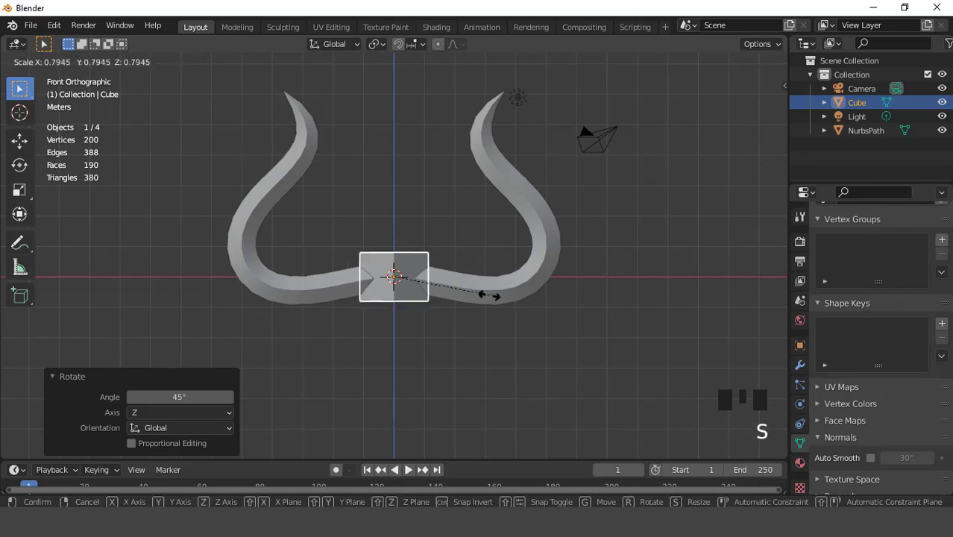
{"action": "left_click", "coordinate": [450, 283]}
{"action": "scroll", "coordinate": [451, 283], "scroll_direction": "up", "scroll_amount": 5}
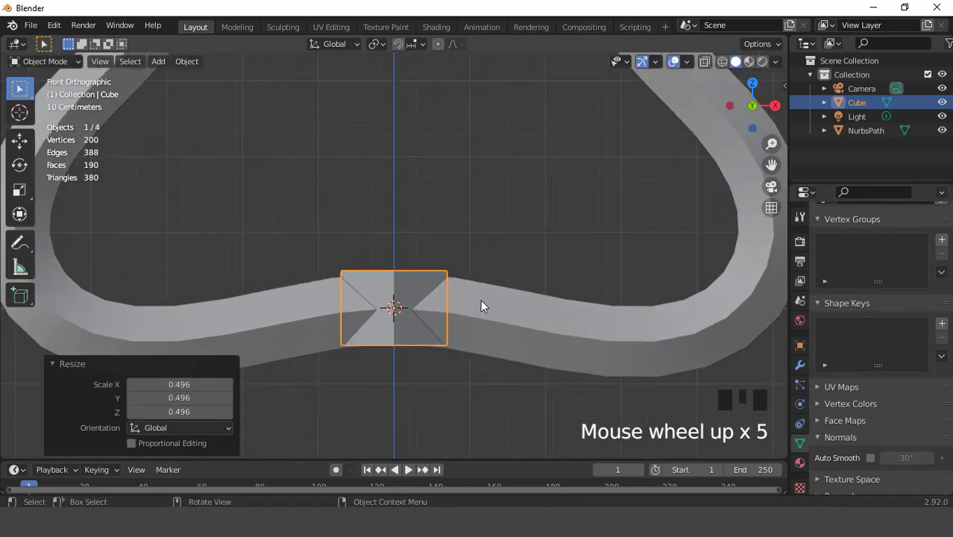
{"action": "key", "text": "s"}
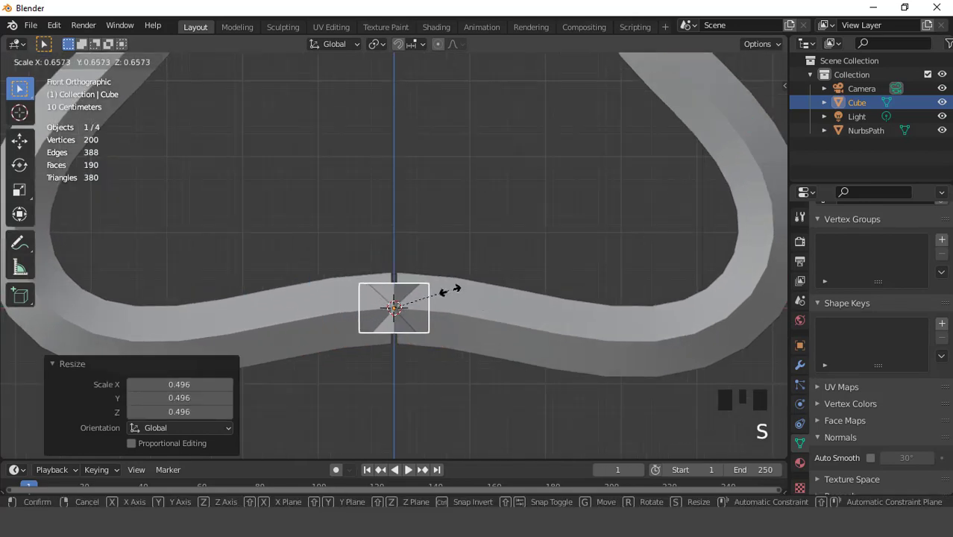
{"action": "left_click", "coordinate": [468, 306]}
{"action": "key", "text": "s"}
{"action": "key", "text": "z"}
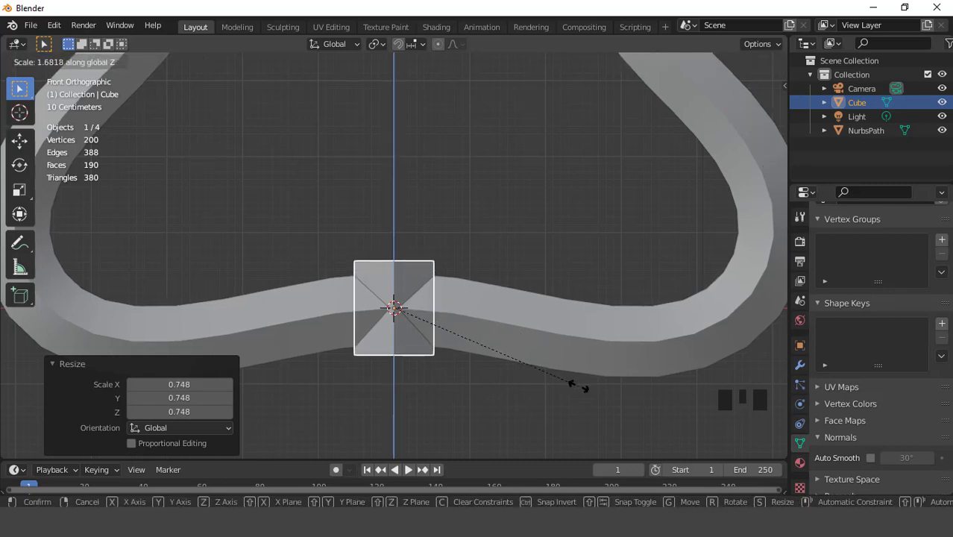
{"action": "left_click", "coordinate": [517, 355]}
In Edit Mode, select the cube's top face and extrude it straight upward by less than the cube's height.
{"action": "scroll", "coordinate": [517, 355], "scroll_direction": "up", "scroll_amount": 2}
{"action": "key", "text": "Tab"}
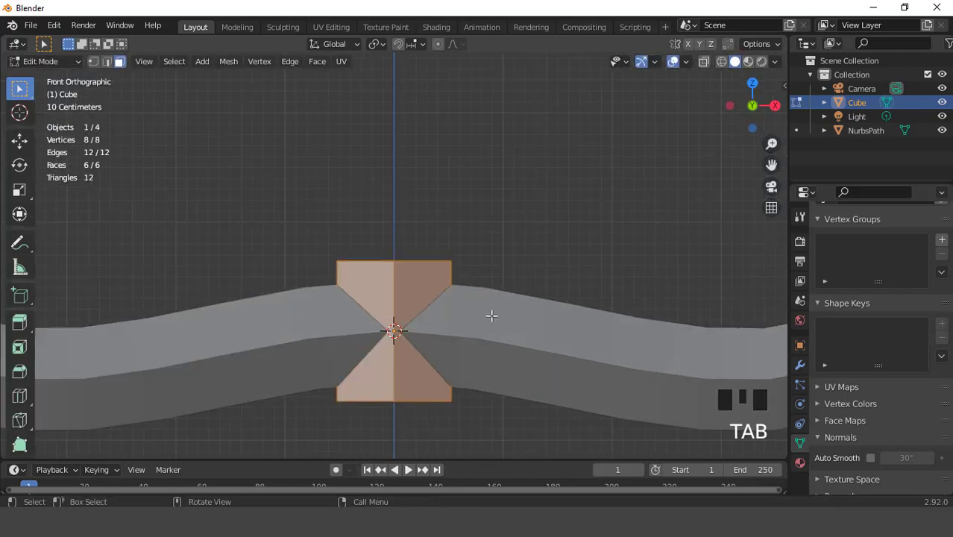
{"action": "left_click", "coordinate": [446, 262]}
{"action": "middle_click_drag", "start_coordinate": [446, 262], "coordinate": [405, 262]}
{"action": "left_click", "coordinate": [404, 264]}
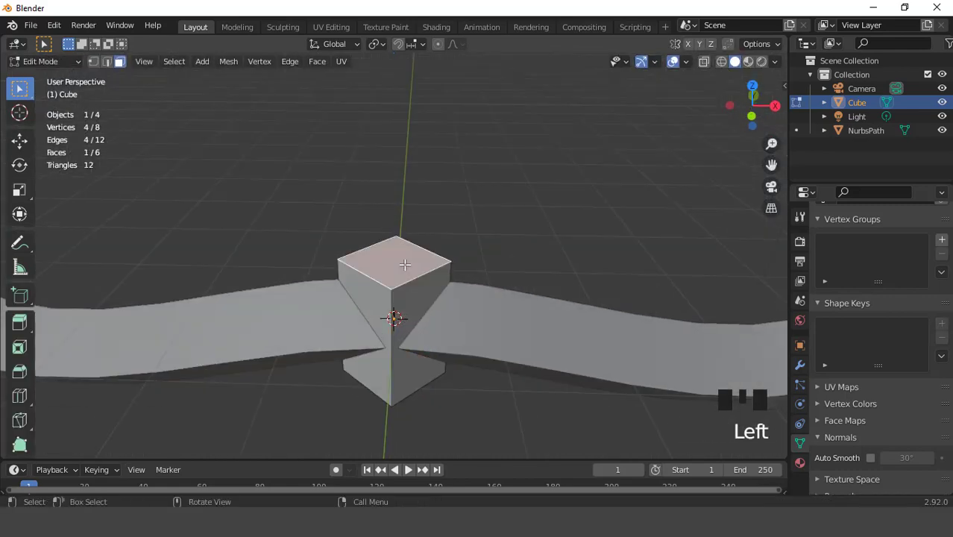
{"action": "key", "text": "KP_1"}
{"action": "scroll", "coordinate": [404, 264], "scroll_direction": "down", "scroll_amount": 4}
{"action": "scroll", "coordinate": [417, 253], "scroll_direction": "up", "scroll_amount": 3}
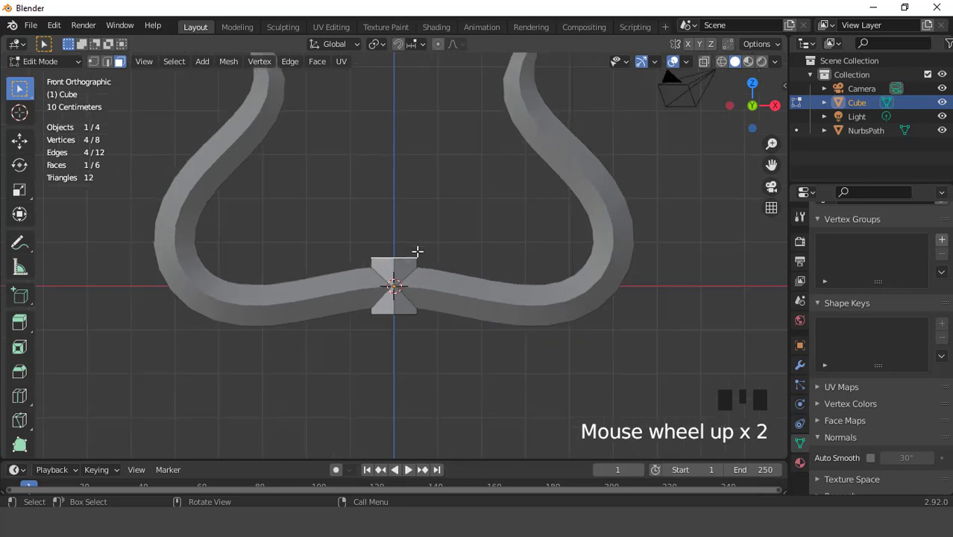
{"action": "key", "text": "e"}
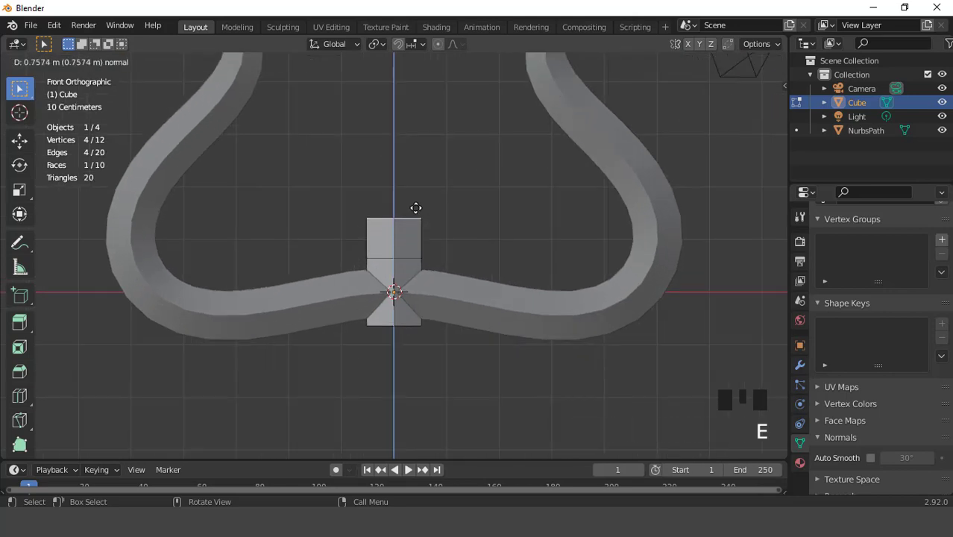
{"action": "left_click", "coordinate": [420, 206]}
Flare the extruded top face outward by scaling it about 1.84 and again about 1.23.
{"action": "key", "text": "s"}
{"action": "left_click", "coordinate": [508, 237]}
{"action": "scroll", "coordinate": [509, 236], "scroll_direction": "down", "scroll_amount": 2}
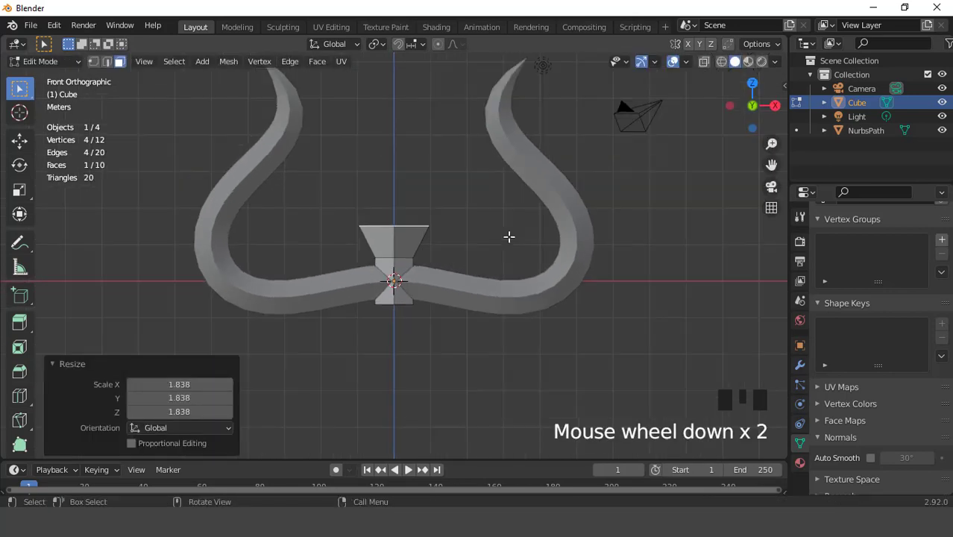
{"action": "key", "text": "ctrl+KP_8"}
{"action": "key", "text": "ctrl+KP_8"}
{"action": "key", "text": "ctrl+KP_8"}
{"action": "key", "text": "ctrl+KP_8"}
{"action": "key", "text": "ctrl+KP_8"}
{"action": "key", "text": "ctrl+KP_8"}
{"action": "key", "text": "s"}
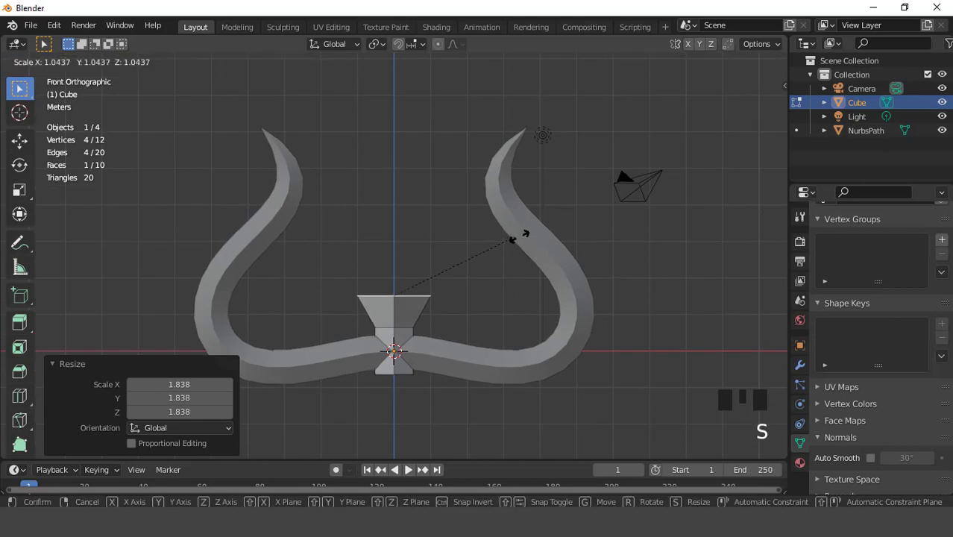
{"action": "left_click", "coordinate": [542, 236]}
Extrude the flared face about 6.28 m upward and scale its end to 0 to form a spike.
{"action": "scroll", "coordinate": [425, 252], "scroll_direction": "down", "scroll_amount": 2}
{"action": "key", "text": "e"}
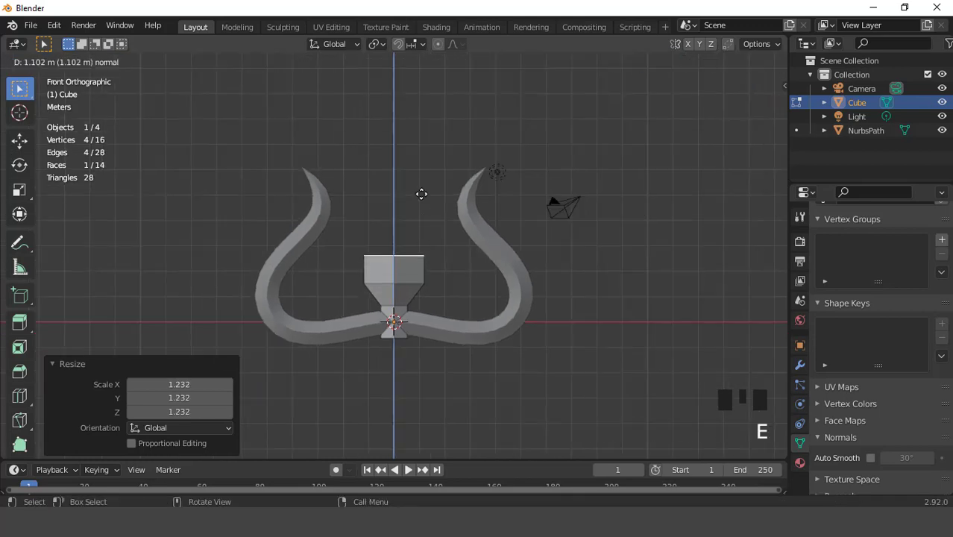
{"action": "left_click", "coordinate": [429, 89]}
{"action": "key", "text": "s"}
{"action": "key", "text": "0"}
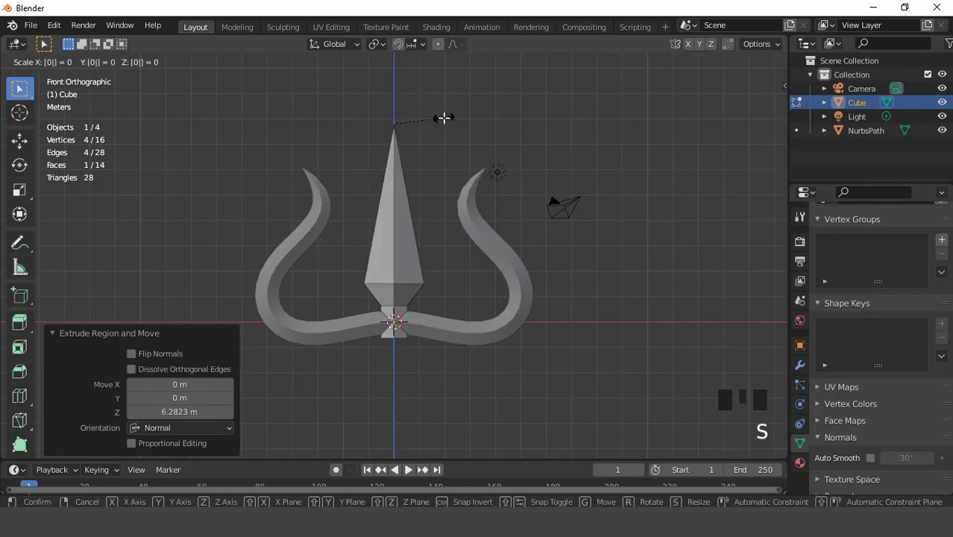
{"action": "key", "text": "Return"}
{"action": "key", "text": "KP_3"}
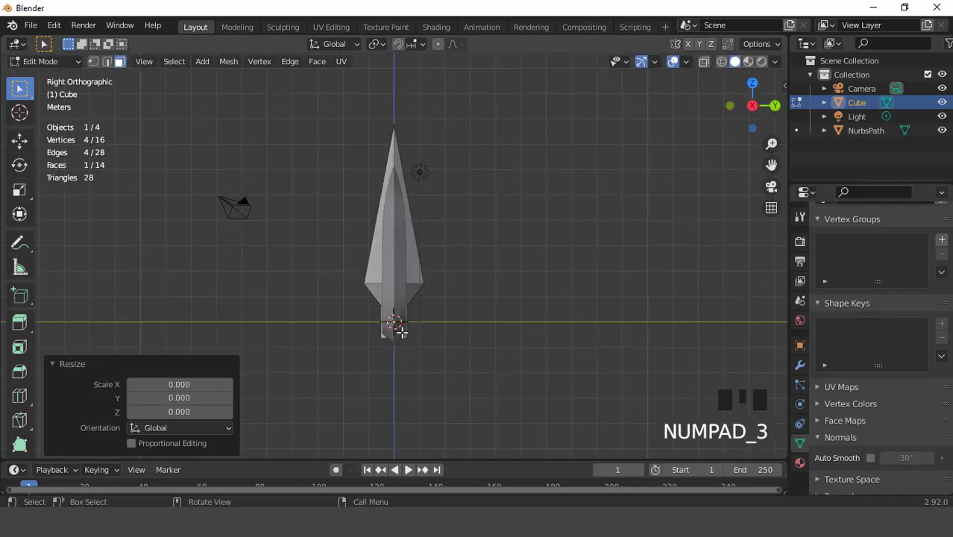
Select the edge loop at the spike's widest section and move it up about 0.19 m along Z.
{"action": "scroll", "coordinate": [419, 290], "scroll_direction": "up", "scroll_amount": 2}
{"action": "scroll", "coordinate": [419, 289], "scroll_direction": "down", "scroll_amount": 2}
{"action": "key", "text": "KP_1"}
{"action": "scroll", "coordinate": [419, 290], "scroll_direction": "up", "scroll_amount": 2}
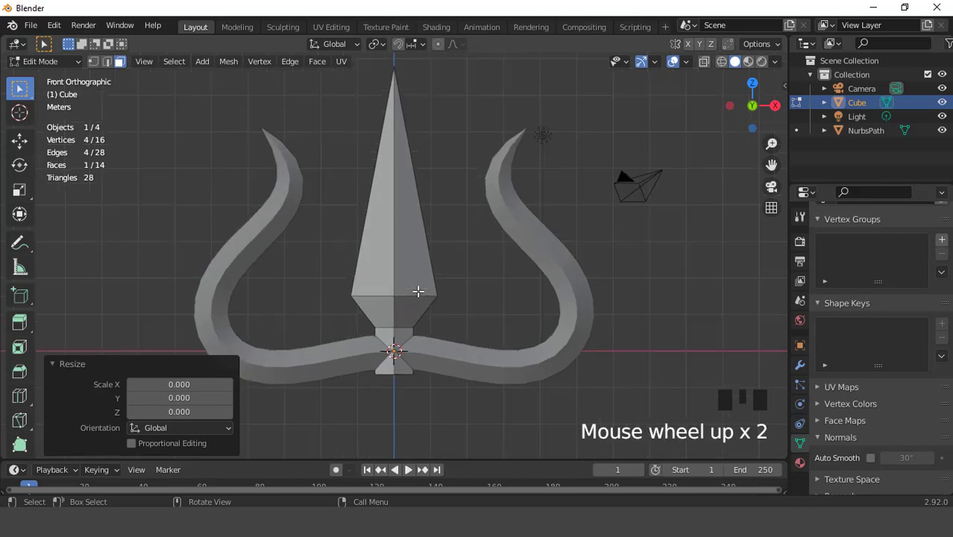
{"action": "key", "text": "2"}
{"action": "left_click", "coordinate": [418, 291]}
{"action": "key", "text": "g"}
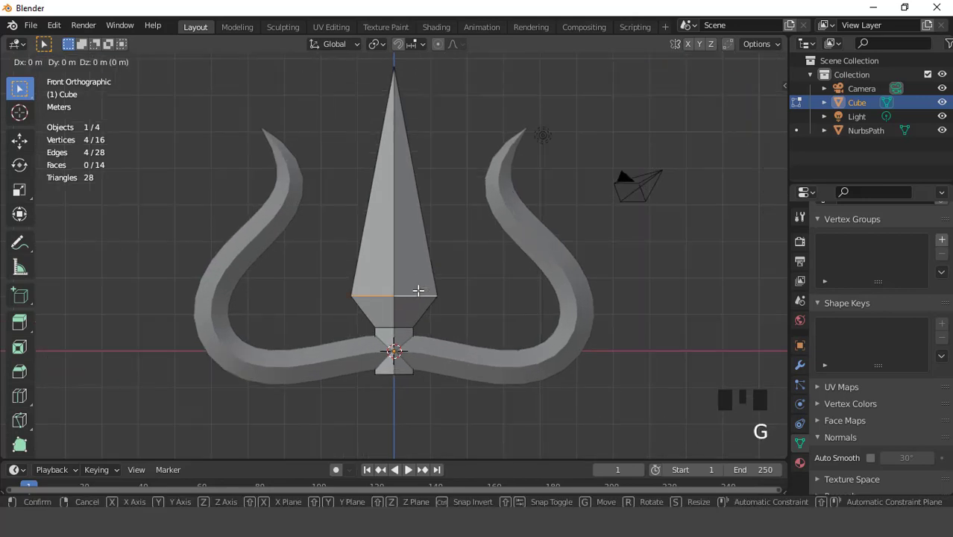
{"action": "left_click", "coordinate": [418, 284]}
Bevel the spike's widest edge loop with 3 segments and a width of about 1.37 m, and check it in Object Mode.
{"action": "key", "text": "ctrl+b"}
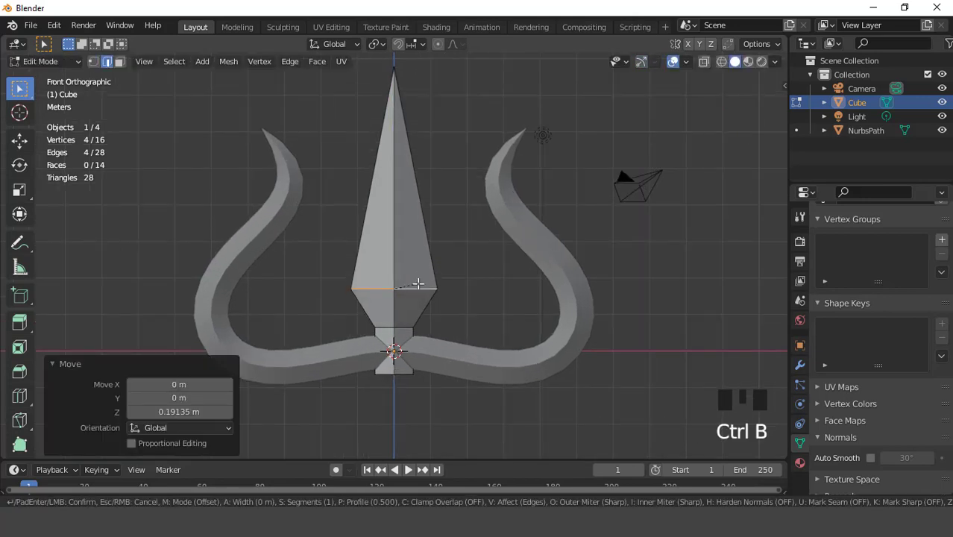
{"action": "scroll", "coordinate": [428, 295], "scroll_direction": "up", "scroll_amount": 1}
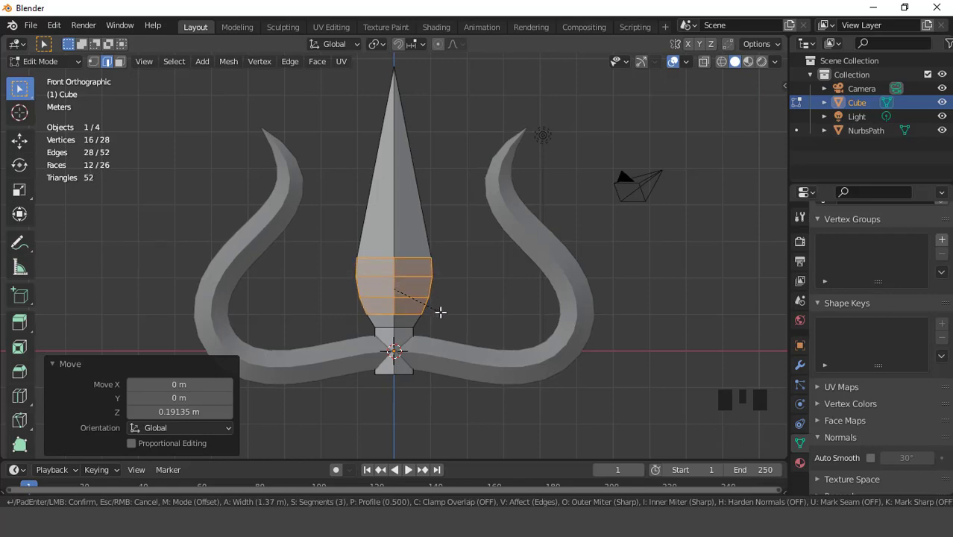
{"action": "left_click", "coordinate": [440, 311]}
{"action": "middle_click_drag", "start_coordinate": [440, 311], "coordinate": [461, 336]}
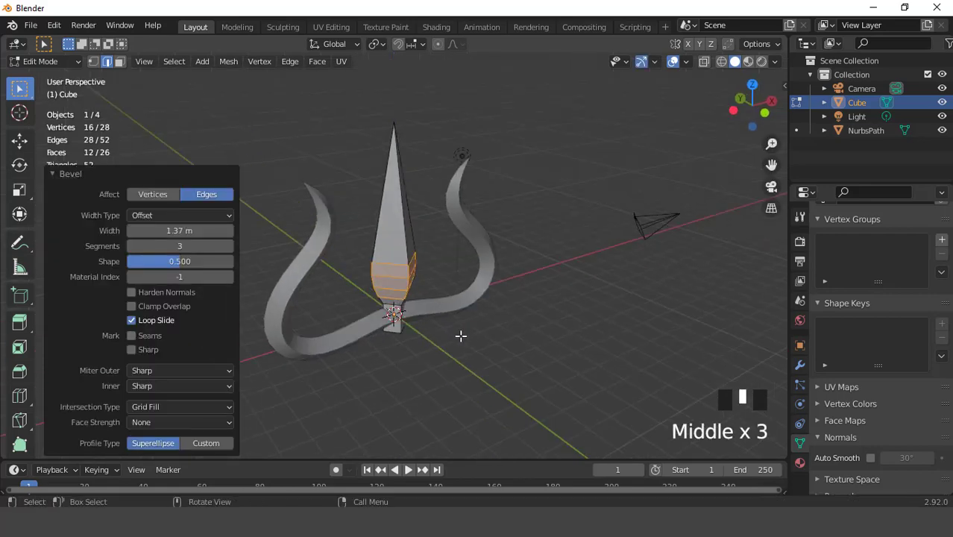
{"action": "key", "text": "KP_1"}
{"action": "key", "text": "Tab"}
{"action": "key", "text": "KP_3"}
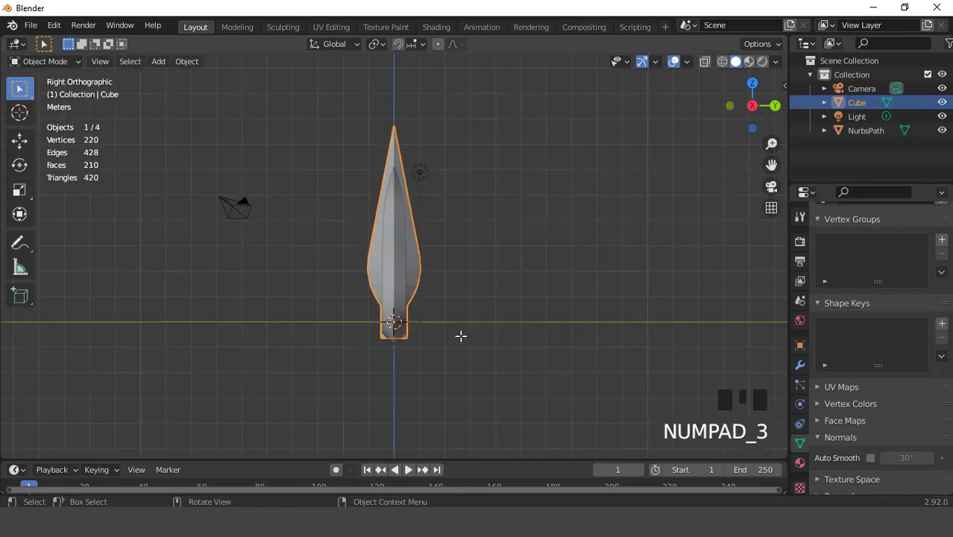
{"action": "key", "text": "KP_1"}
{"action": "scroll", "coordinate": [402, 343], "scroll_direction": "up", "scroll_amount": 3}
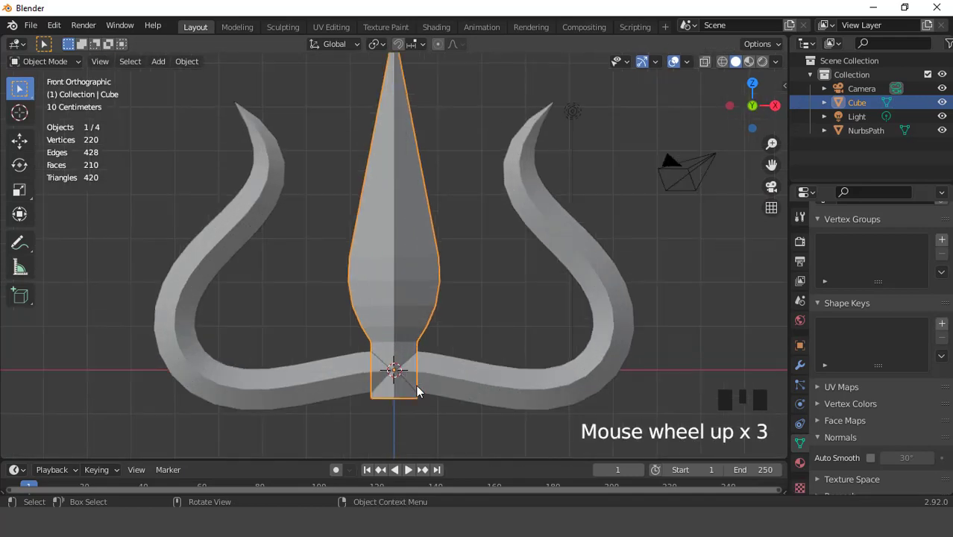
In Edit Mode, select the bottom face below the horns' junction and lower it slightly along Z, finishing with a move of about 0.08 m.
{"action": "key", "text": "Tab"}
{"action": "middle_click_drag", "start_coordinate": [415, 394], "coordinate": [396, 379]}
{"action": "left_click", "coordinate": [395, 378]}
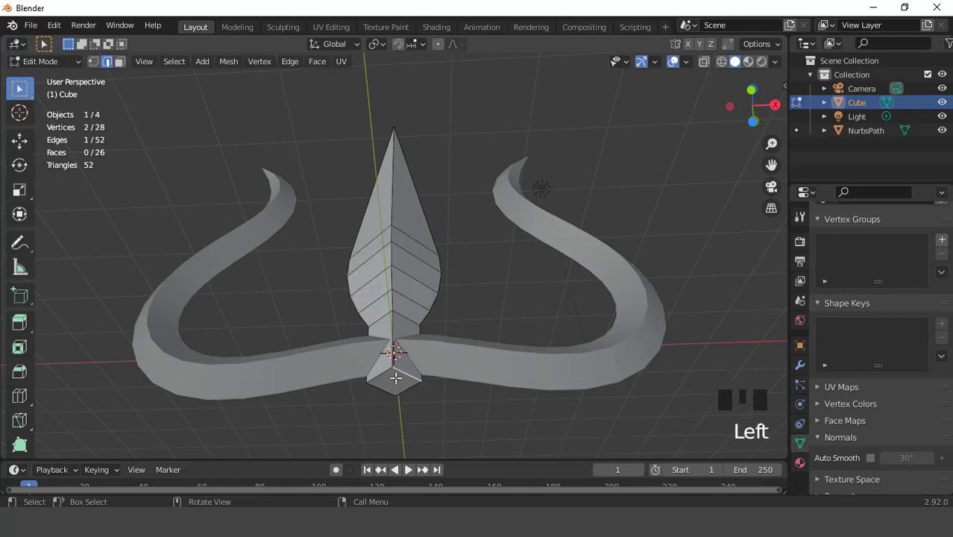
{"action": "key", "text": "3"}
{"action": "left_click", "coordinate": [396, 377]}
{"action": "key", "text": "KP_1"}
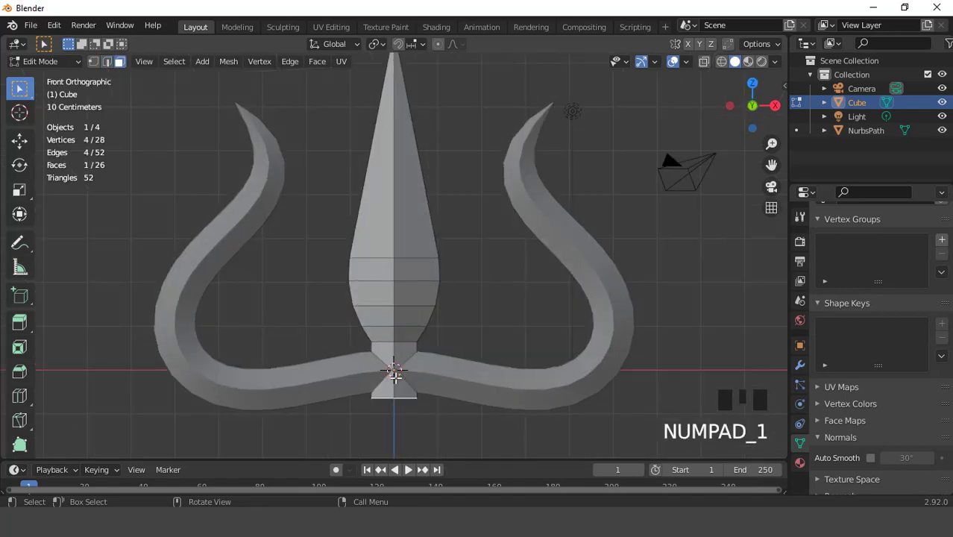
{"action": "key", "text": "ctrl+KP_2"}
{"action": "key", "text": "ctrl+KP_2"}
{"action": "key", "text": "ctrl+KP_2"}
{"action": "key", "text": "ctrl+KP_2"}
{"action": "key", "text": "ctrl+KP_2"}
{"action": "key", "text": "ctrl+KP_2"}
{"action": "key", "text": "ctrl+KP_2"}
{"action": "key", "text": "ctrl+KP_2"}
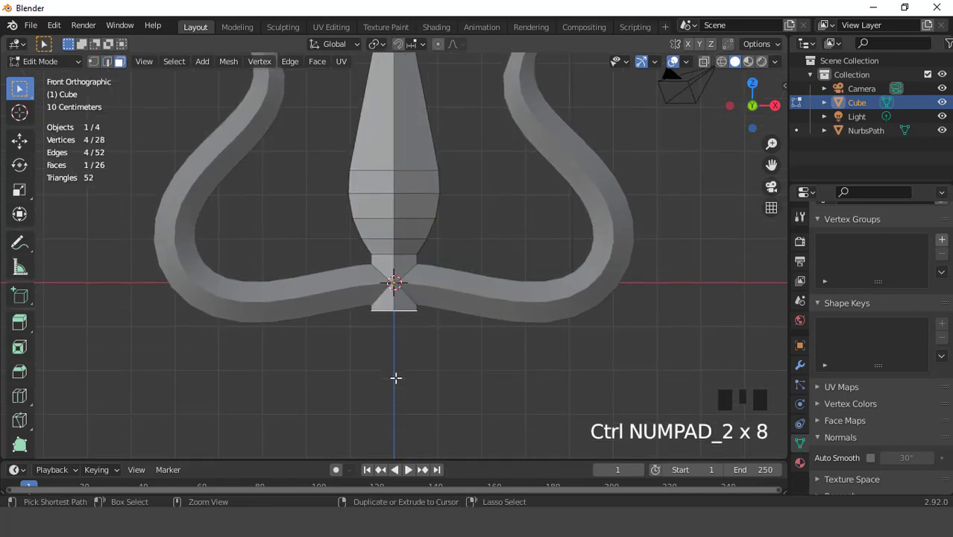
{"action": "scroll", "coordinate": [465, 330], "scroll_direction": "up", "scroll_amount": 3}
{"action": "key", "text": "g"}
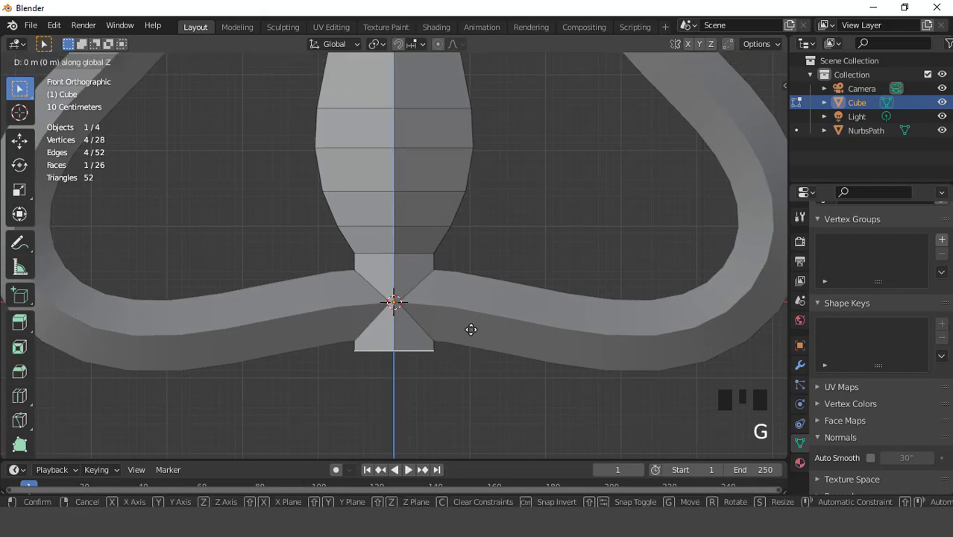
{"action": "key", "text": "z"}
{"action": "left_click", "coordinate": [471, 331]}
{"action": "scroll", "coordinate": [472, 331], "scroll_direction": "down", "scroll_amount": 2}
{"action": "key", "text": "g"}
{"action": "key", "text": "z"}
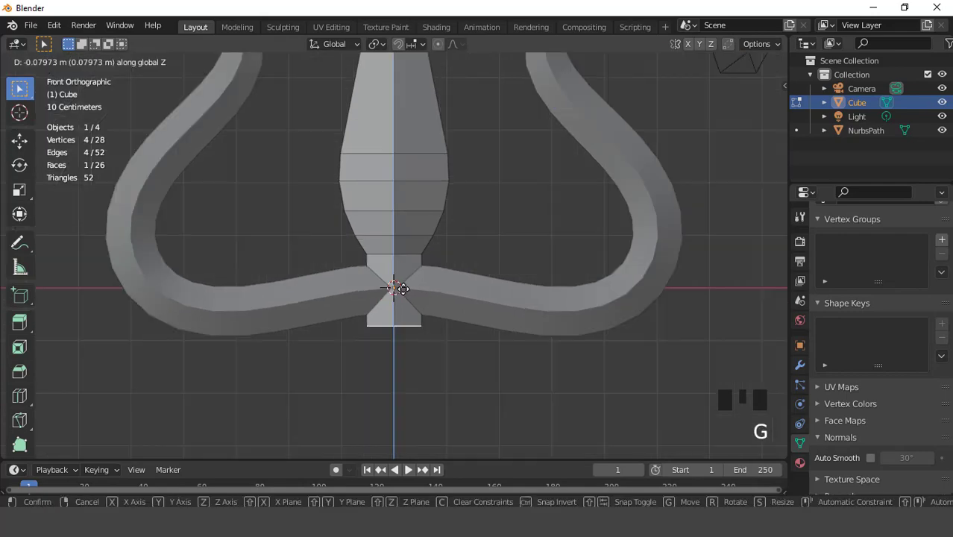
{"action": "left_click", "coordinate": [402, 288]}
{"action": "scroll", "coordinate": [436, 332], "scroll_direction": "up", "scroll_amount": 1}
{"action": "scroll", "coordinate": [417, 332], "scroll_direction": "down", "scroll_amount": 3}
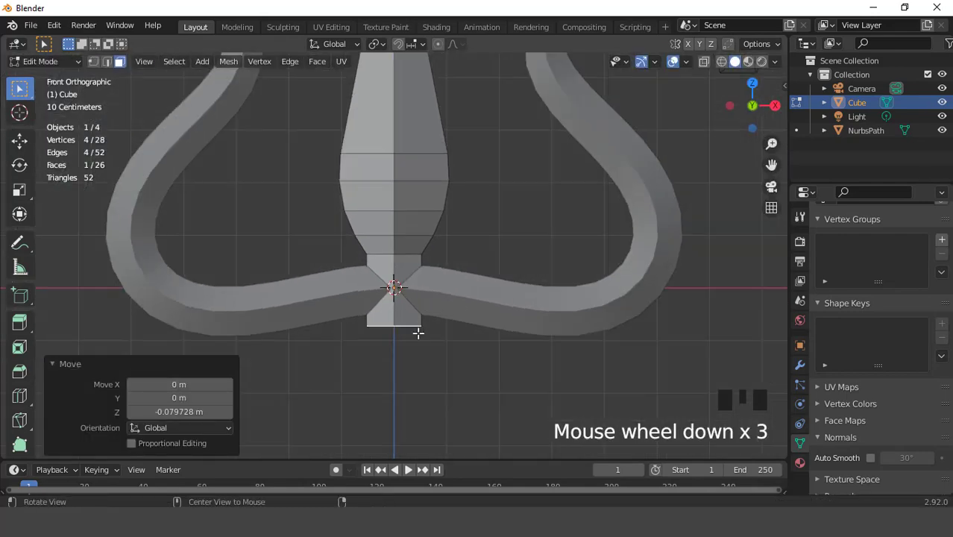
Add two centred loop cuts crossing at the bottom face so that it is divided into four quads.
{"action": "middle_click_drag", "start_coordinate": [417, 333], "coordinate": [389, 270]}
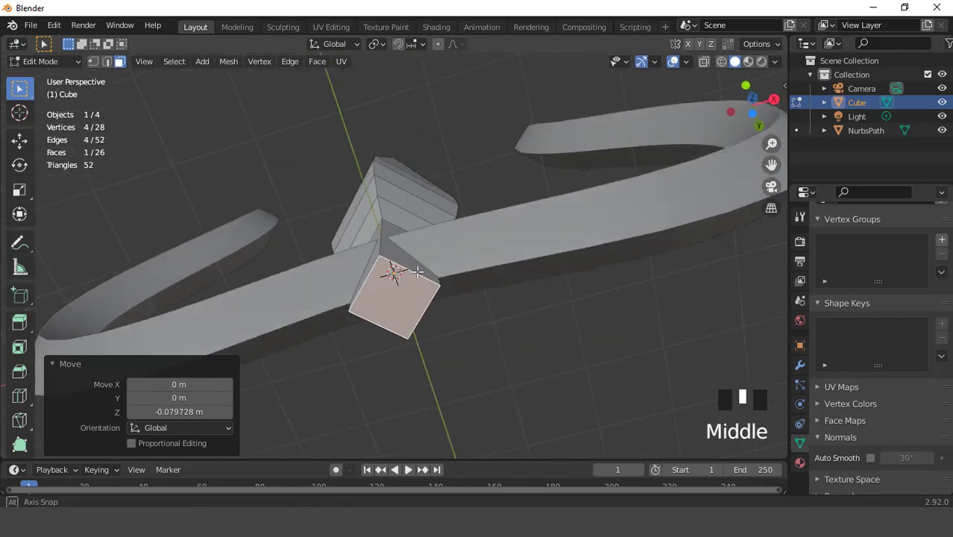
{"action": "key", "text": "ctrl+r"}
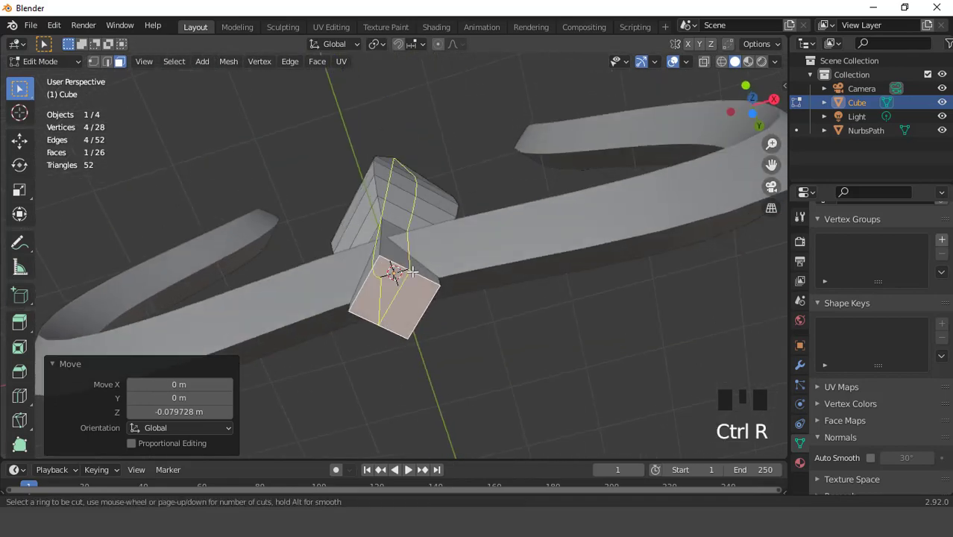
{"action": "left_click", "coordinate": [411, 271]}
{"action": "right_click", "coordinate": [411, 272]}
{"action": "key", "text": "ctrl+r"}
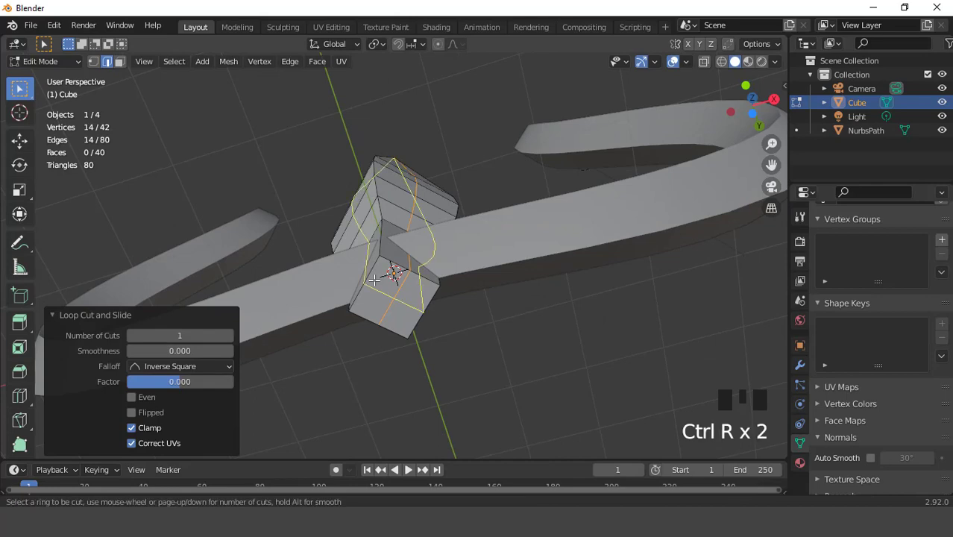
{"action": "left_click", "coordinate": [374, 279]}
{"action": "right_click", "coordinate": [374, 279]}
Select the four bottom faces, extrude them in place, and scale the extrusion outward by about 1.392.
{"action": "key", "text": "3"}
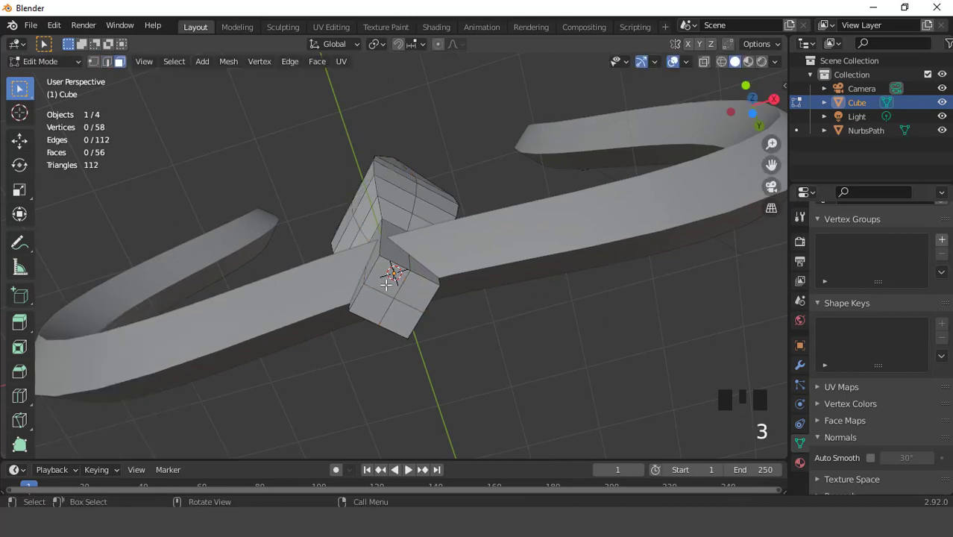
{"action": "left_click", "coordinate": [387, 282]}
{"action": "scroll", "coordinate": [383, 265], "scroll_direction": "down", "scroll_amount": 2}
{"action": "middle_click_drag", "start_coordinate": [384, 265], "coordinate": [425, 329]}
{"action": "scroll", "coordinate": [425, 332], "scroll_direction": "up", "scroll_amount": 1}
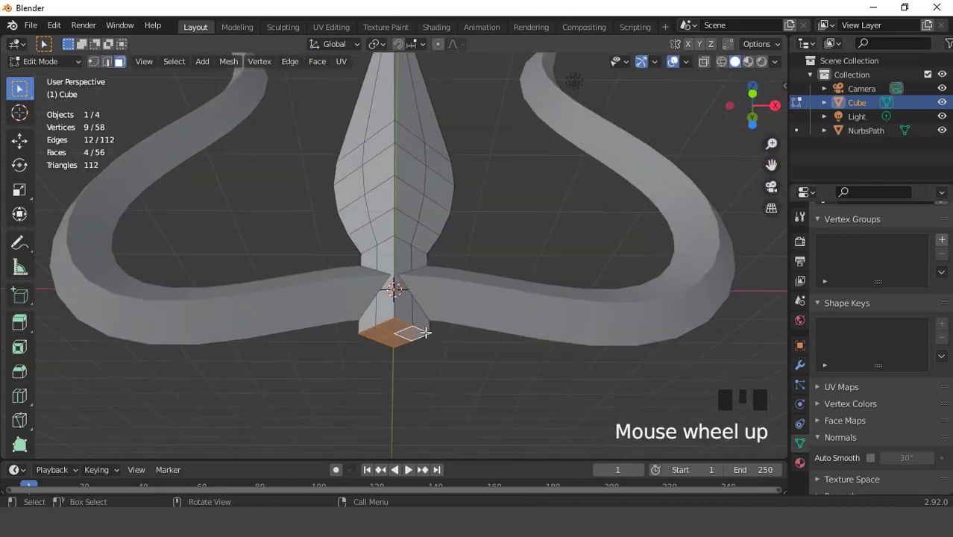
{"action": "key", "text": "e"}
{"action": "right_click", "coordinate": [425, 332]}
{"action": "key", "text": "s"}
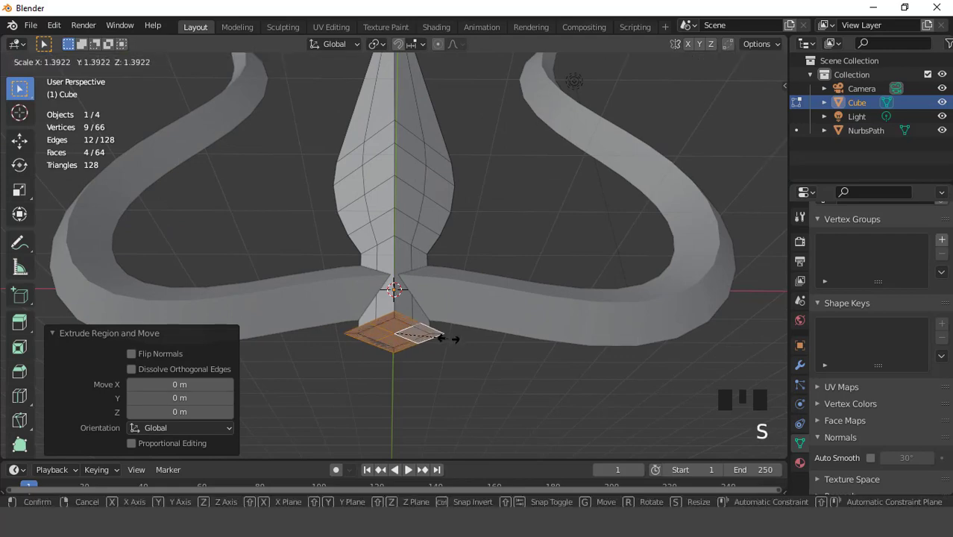
{"action": "left_click", "coordinate": [449, 340]}
{"action": "key", "text": "KP_1"}
{"action": "middle_click_drag", "start_coordinate": [448, 339], "coordinate": [421, 396]}
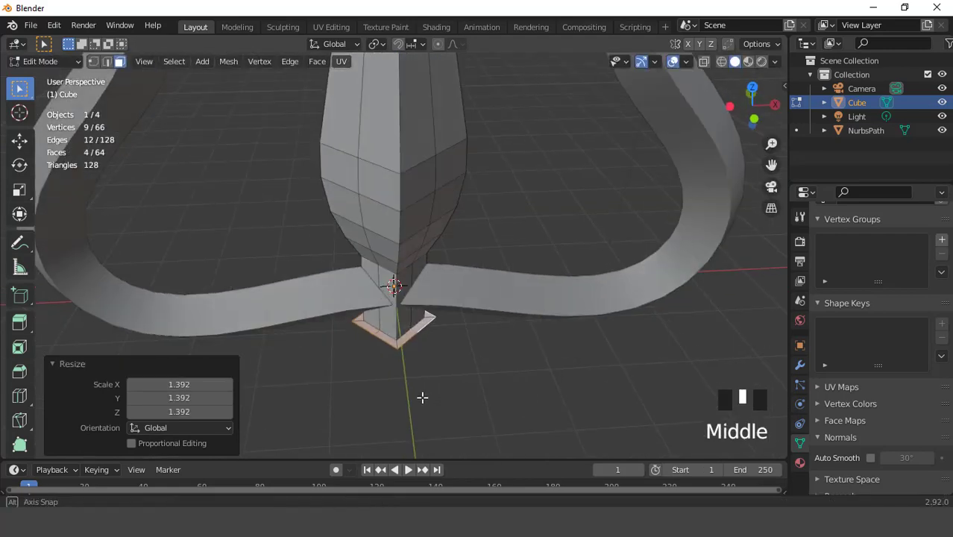
{"action": "scroll", "coordinate": [472, 342], "scroll_direction": "down", "scroll_amount": 5}
{"action": "middle_click_drag", "start_coordinate": [477, 311], "coordinate": [443, 296]}
{"action": "scroll", "coordinate": [443, 295], "scroll_direction": "up", "scroll_amount": 1}
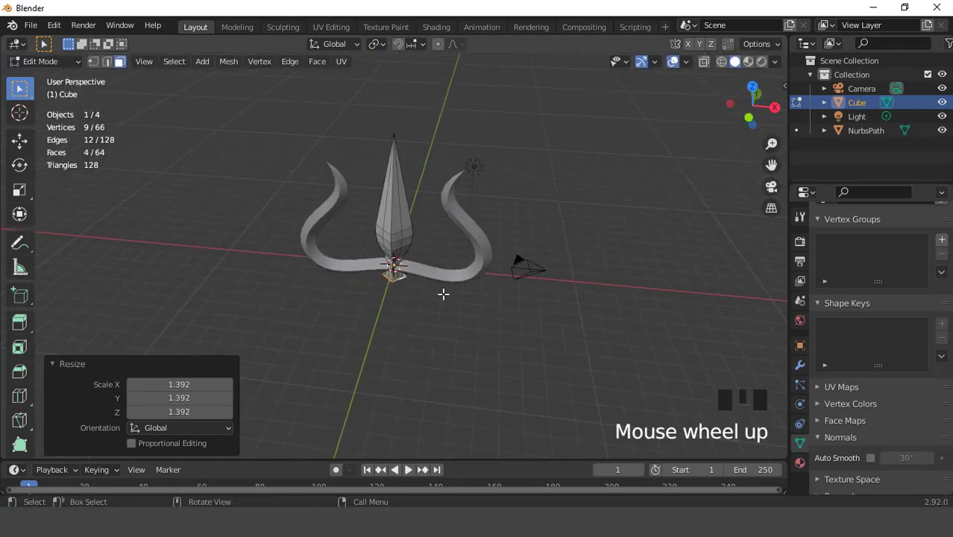
Search the add-ons in the preferences for "loop" to check whether LoopTools is enabled, and dismiss the preferences window.
{"action": "left_click", "coordinate": [54, 25]}
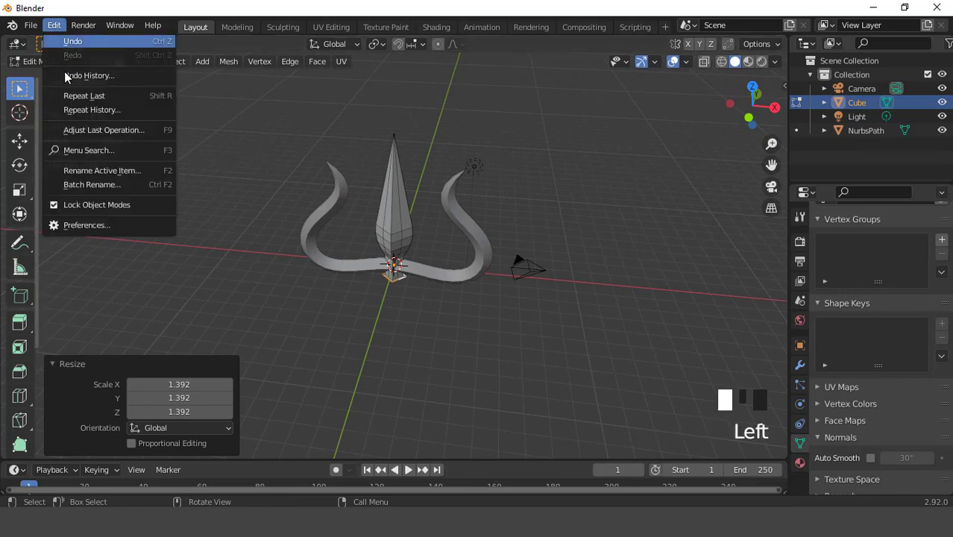
{"action": "left_click", "coordinate": [92, 227]}
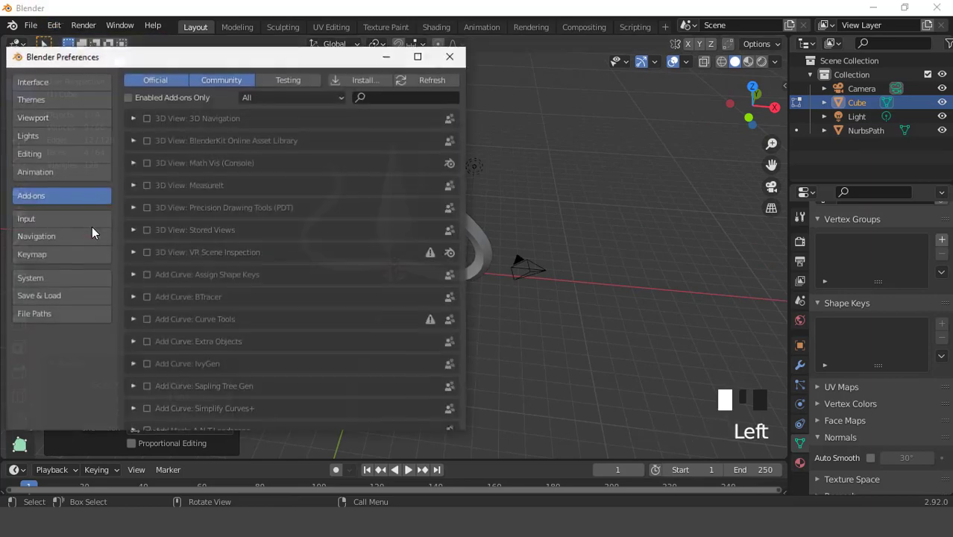
{"action": "left_click", "coordinate": [368, 97]}
{"action": "type", "text": "lo"}
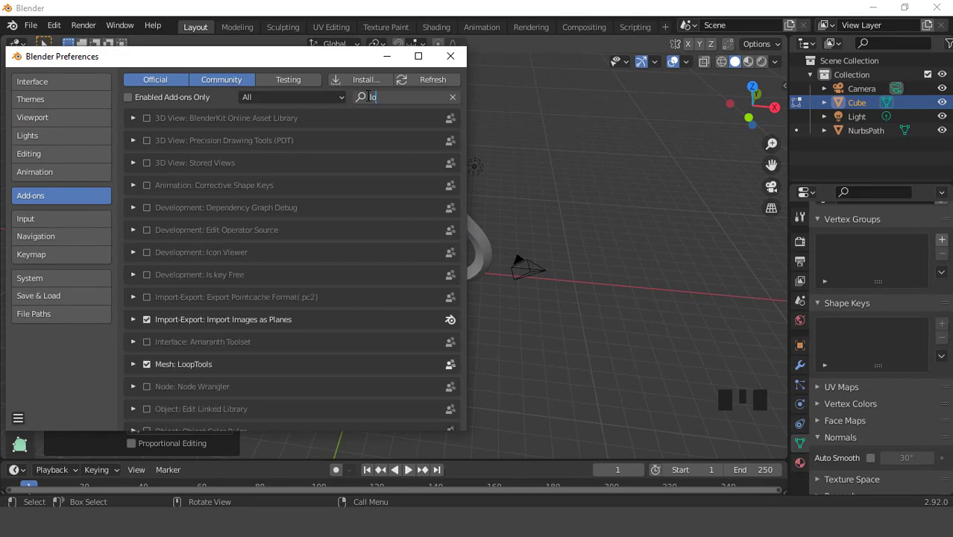
{"action": "type", "text": "op"}
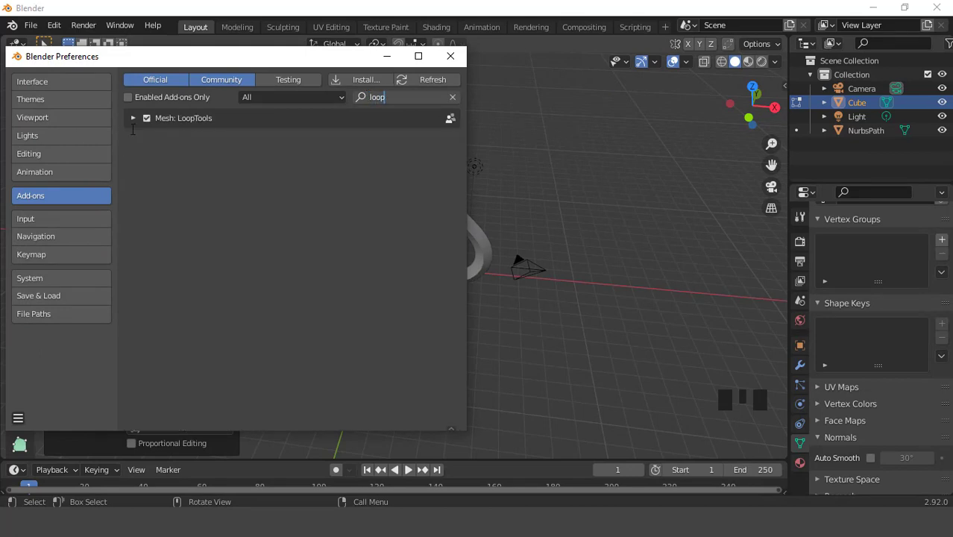
{"action": "left_click", "coordinate": [386, 58]}
{"action": "scroll", "coordinate": [439, 127], "scroll_direction": "down", "scroll_amount": 2}
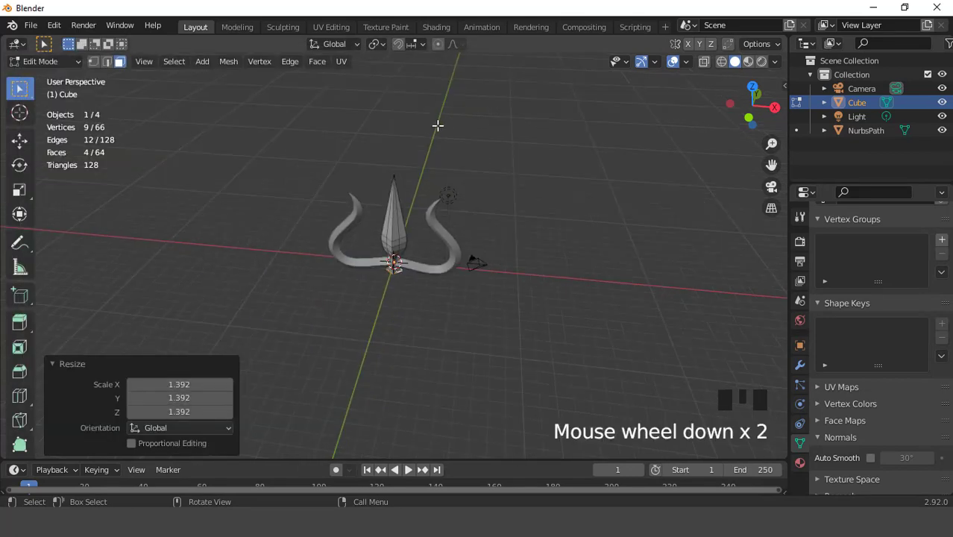
Apply the LoopTools Circle operation to the four selected bottom faces.
{"action": "key", "text": "KP_1"}
{"action": "right_click", "coordinate": [485, 113]}
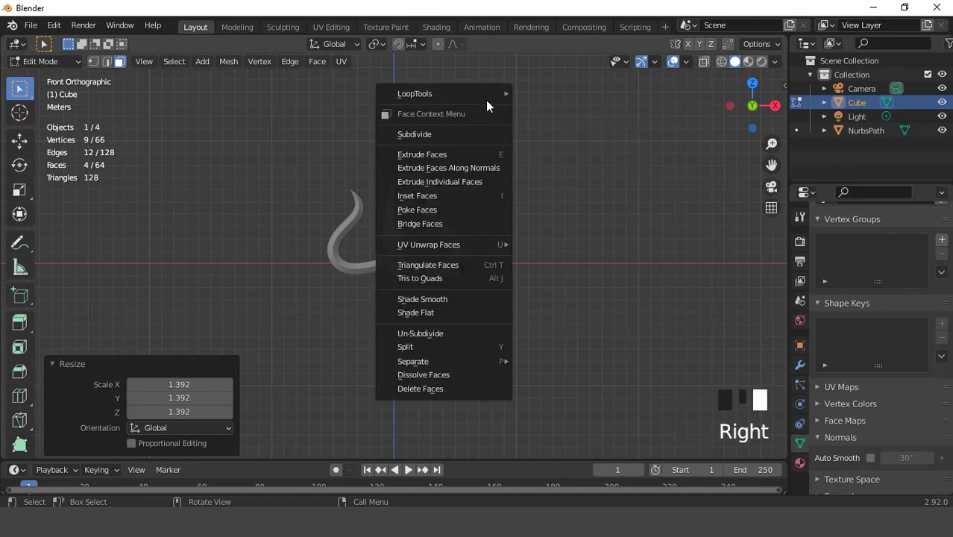
{"action": "mouse_move", "coordinate": [487, 100]}
{"action": "left_click", "coordinate": [545, 108]}
{"action": "scroll", "coordinate": [432, 209], "scroll_direction": "up", "scroll_amount": 6}
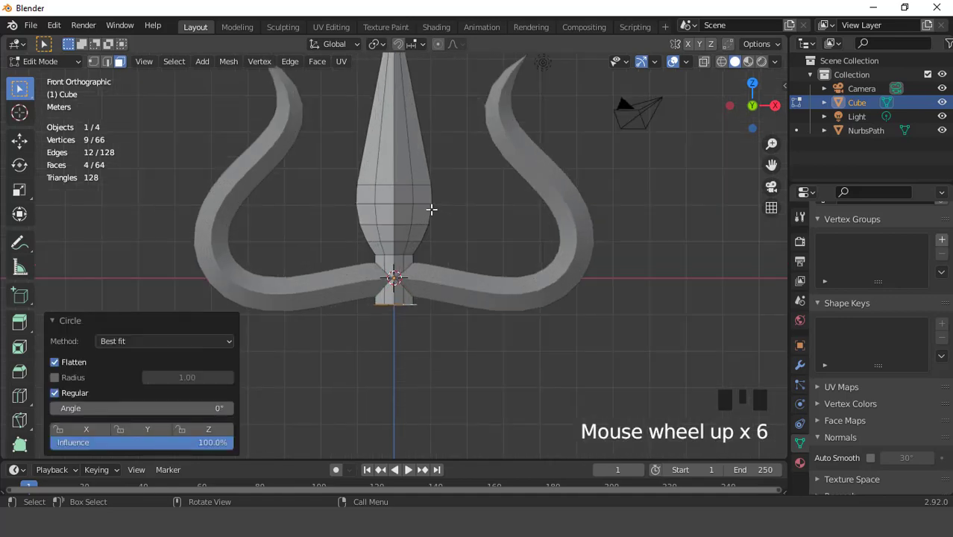
Scale the circular bottom faces by about 1.142 and extrude them about 0.53 m downward to form a collar.
{"action": "middle_click_drag", "start_coordinate": [431, 209], "coordinate": [432, 324]}
{"action": "scroll", "coordinate": [433, 323], "scroll_direction": "up", "scroll_amount": 4}
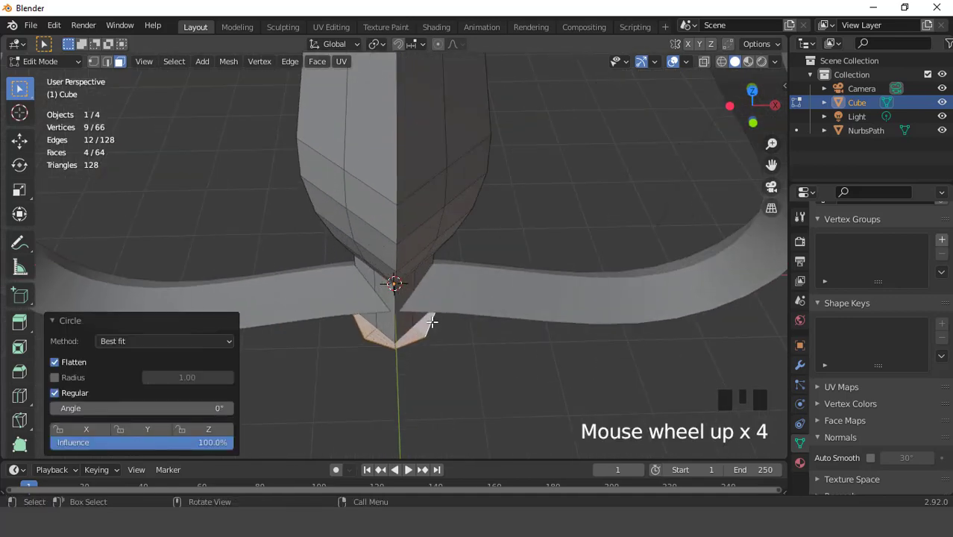
{"action": "key", "text": "s"}
{"action": "left_click", "coordinate": [483, 358]}
{"action": "key", "text": "KP_1"}
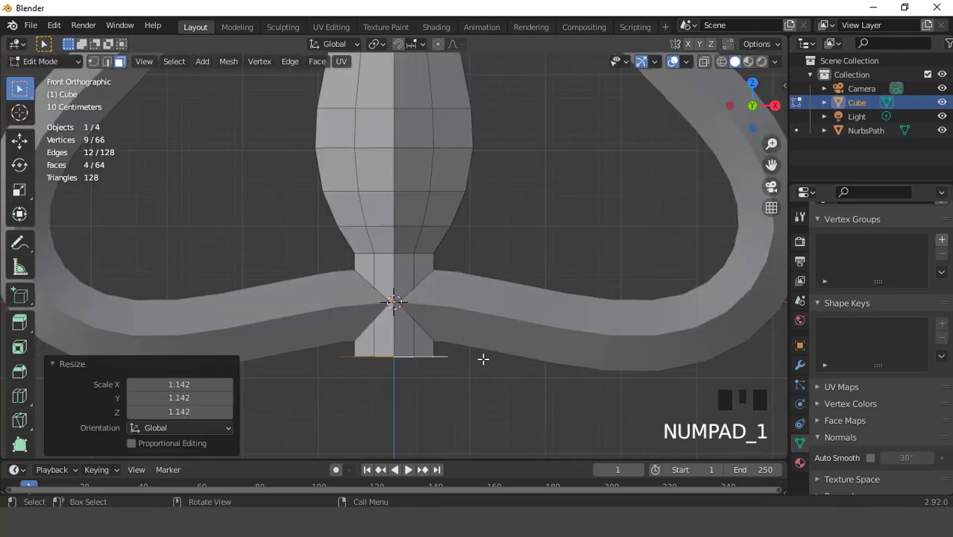
{"action": "scroll", "coordinate": [469, 350], "scroll_direction": "down", "scroll_amount": 2}
{"action": "key", "text": "e"}
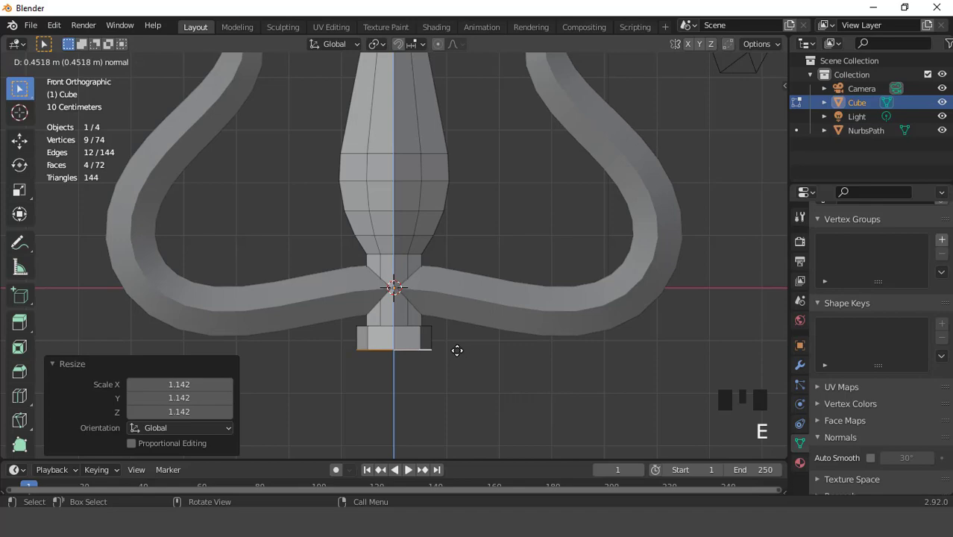
{"action": "left_click", "coordinate": [457, 355]}
Inset the collar's underside faces with a thickness of about 0.6725 m.
{"action": "middle_click_drag", "start_coordinate": [445, 353], "coordinate": [446, 298]}
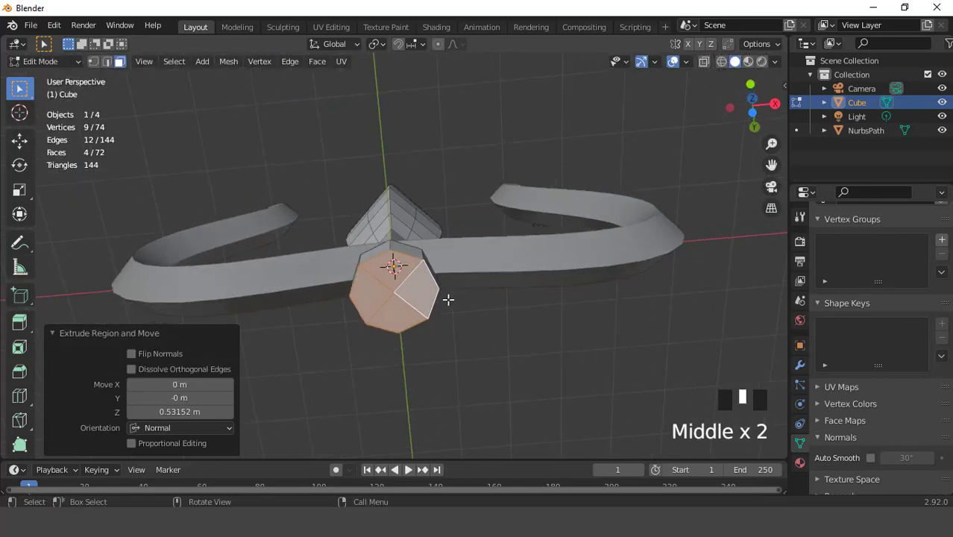
{"action": "scroll", "coordinate": [545, 355], "scroll_direction": "up", "scroll_amount": 2}
{"action": "key", "text": "i"}
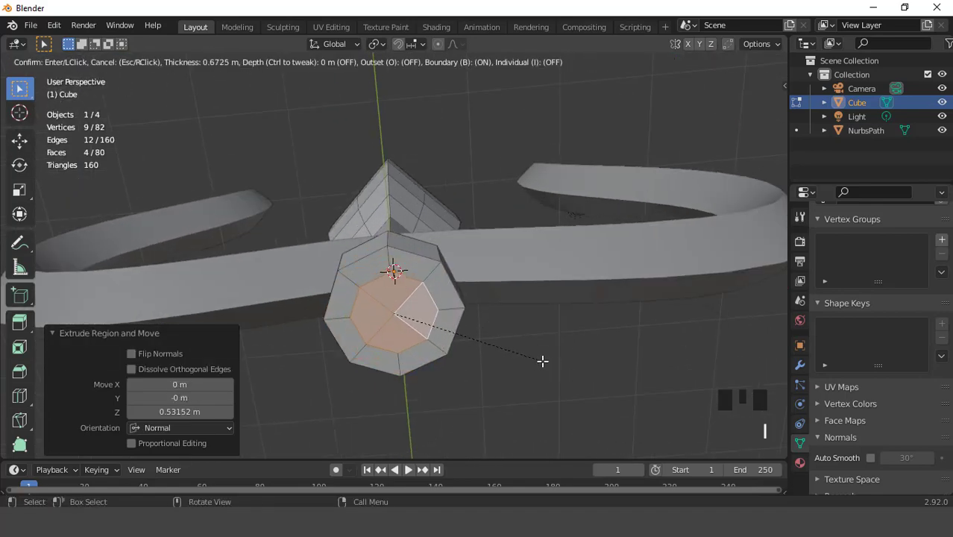
{"action": "left_click", "coordinate": [542, 361]}
Extrude the collar's inset underside faces about 20.54 m downward to form the shaft.
{"action": "scroll", "coordinate": [474, 298], "scroll_direction": "down", "scroll_amount": 8}
{"action": "key", "text": "KP_1"}
{"action": "scroll", "coordinate": [474, 298], "scroll_direction": "down", "scroll_amount": 5}
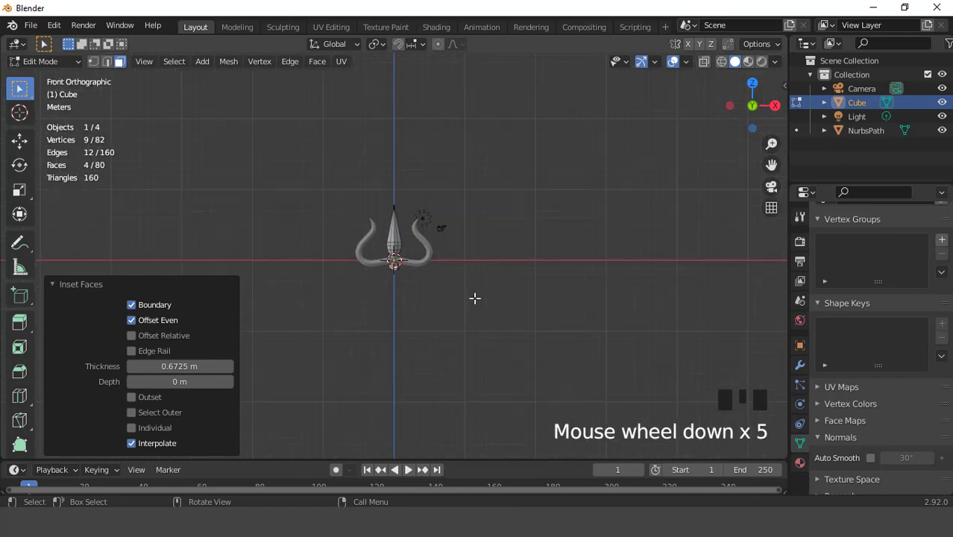
{"action": "scroll", "coordinate": [461, 275], "scroll_direction": "down", "scroll_amount": 2}
{"action": "scroll", "coordinate": [460, 274], "scroll_direction": "up", "scroll_amount": 2}
{"action": "key", "text": "e"}
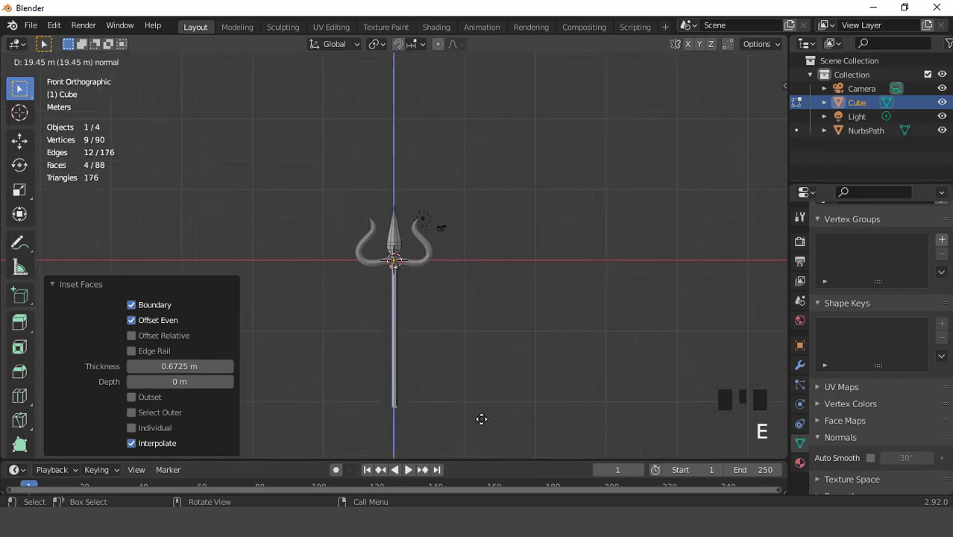
{"action": "left_click", "coordinate": [482, 419]}
Lengthen the shaft by moving its end faces about 6.06 m and another 2.14 m down along Z.
{"action": "key", "text": "ctrl+KP_2"}
{"action": "key", "text": "ctrl+KP_2"}
{"action": "key", "text": "ctrl+KP_2"}
{"action": "key", "text": "ctrl+KP_2"}
{"action": "key", "text": "ctrl+KP_2"}
{"action": "key", "text": "ctrl+KP_2"}
{"action": "key", "text": "ctrl+KP_2"}
{"action": "key", "text": "ctrl+KP_2"}
{"action": "key", "text": "ctrl+KP_2"}
{"action": "key", "text": "ctrl+KP_2"}
{"action": "key", "text": "ctrl+KP_2"}
{"action": "key", "text": "ctrl+KP_2"}
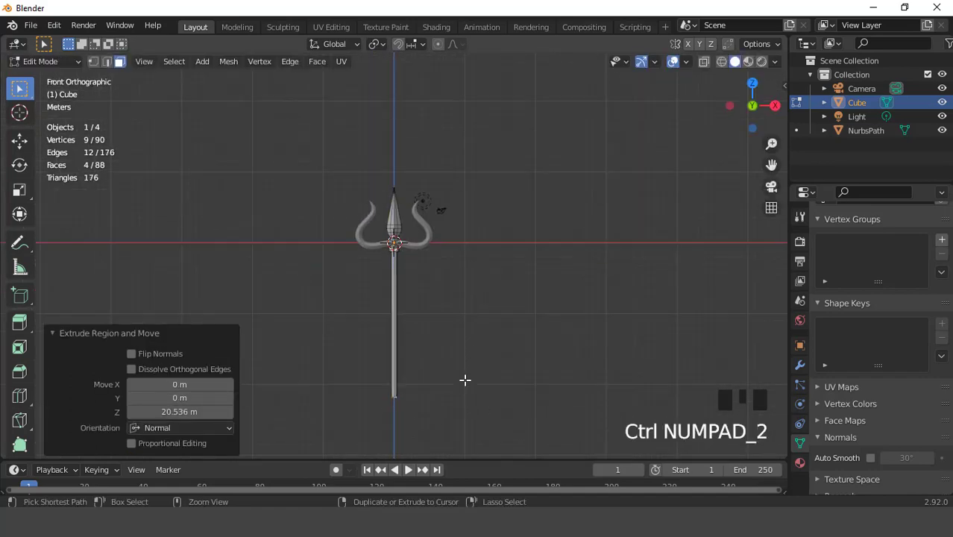
{"action": "scroll", "coordinate": [461, 363], "scroll_direction": "up", "scroll_amount": 3}
{"action": "key", "text": "g"}
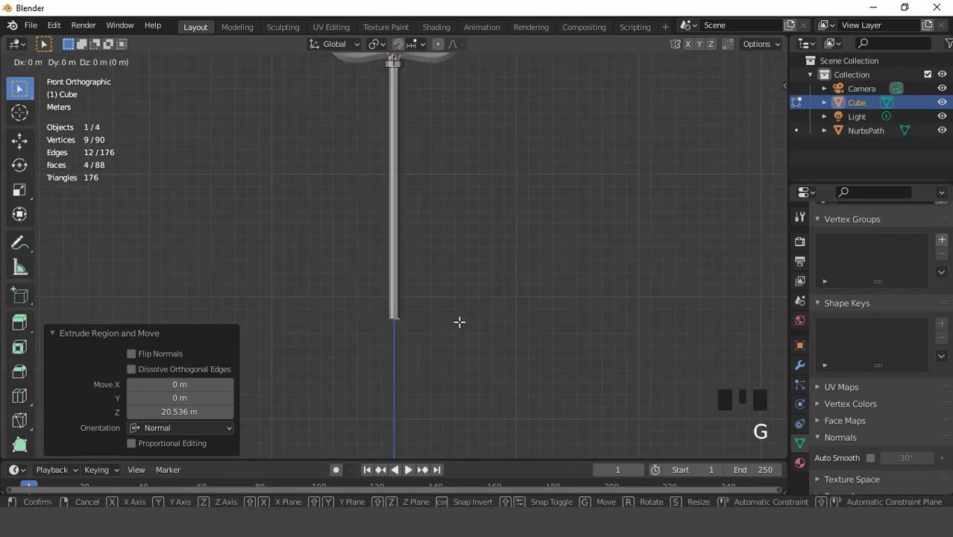
{"action": "left_click", "coordinate": [478, 396]}
{"action": "scroll", "coordinate": [476, 344], "scroll_direction": "down", "scroll_amount": 4}
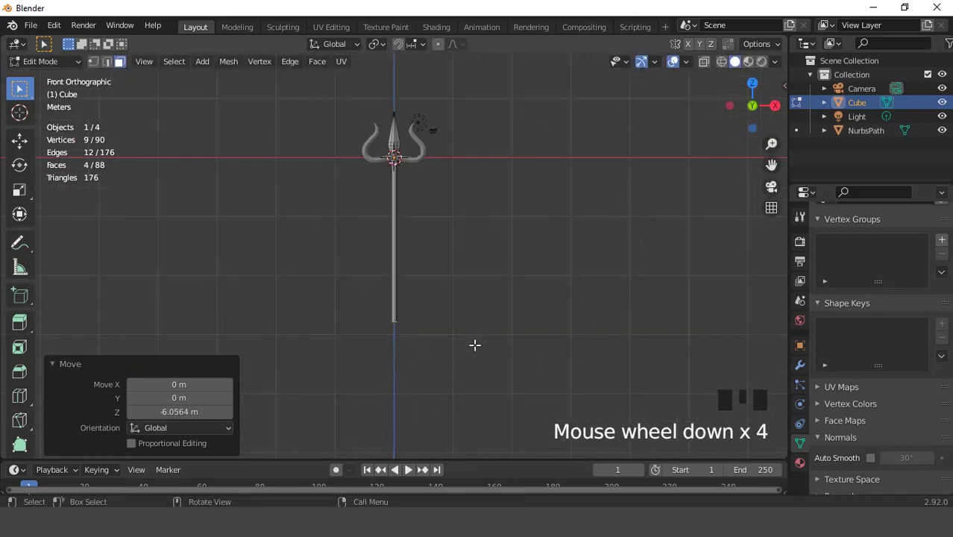
{"action": "scroll", "coordinate": [475, 344], "scroll_direction": "up", "scroll_amount": 2}
{"action": "key", "text": "g"}
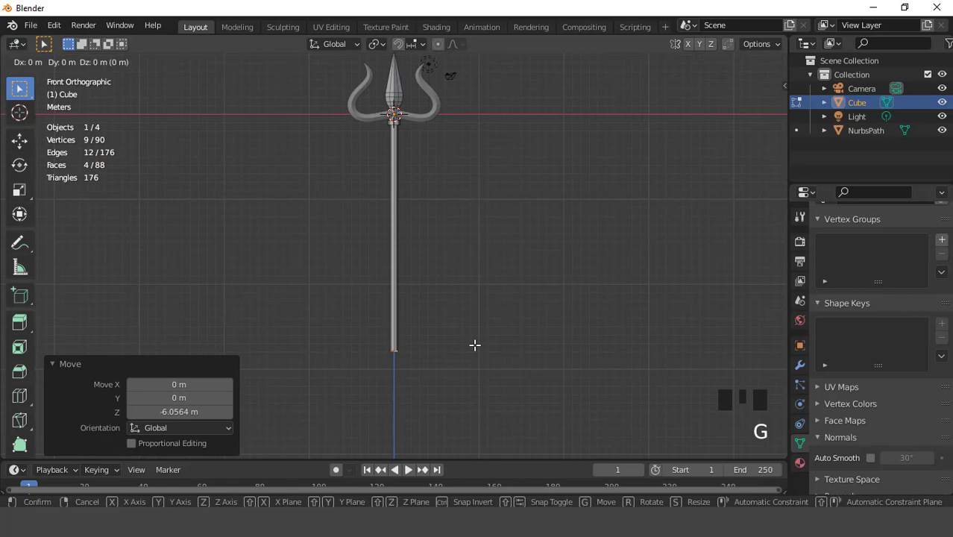
{"action": "left_click", "coordinate": [478, 363]}
Extrude the shaft's end faces in place and scale them by 1.65 to widen the base.
{"action": "key", "text": "KP_Decimal"}
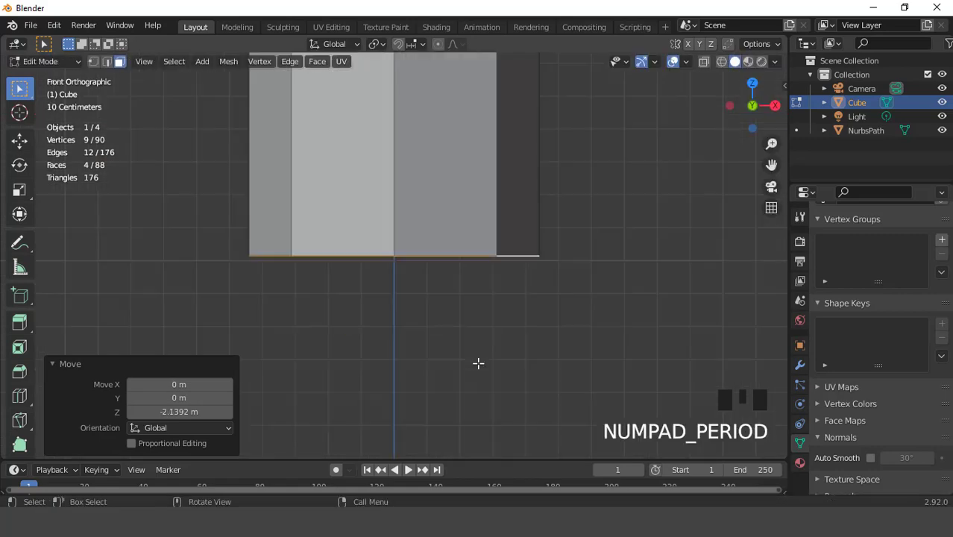
{"action": "scroll", "coordinate": [449, 244], "scroll_direction": "down", "scroll_amount": 4}
{"action": "middle_click_drag", "start_coordinate": [449, 244], "coordinate": [457, 329]}
{"action": "key", "text": "e"}
{"action": "right_click", "coordinate": [457, 329]}
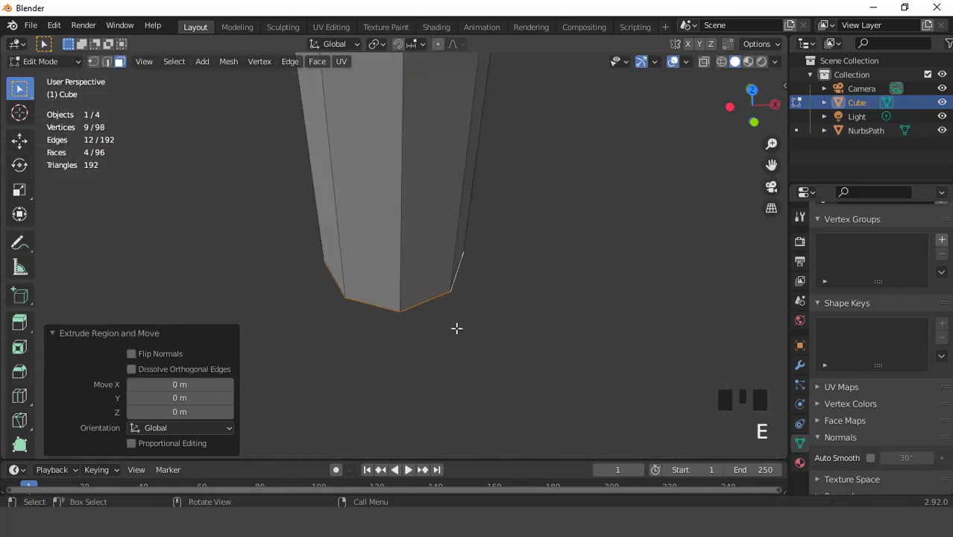
{"action": "key", "text": "s"}
{"action": "left_click", "coordinate": [504, 316]}
Extrude the widened end faces about 0.93 m downward to form a knob.
{"action": "middle_click_drag", "start_coordinate": [504, 316], "coordinate": [442, 229]}
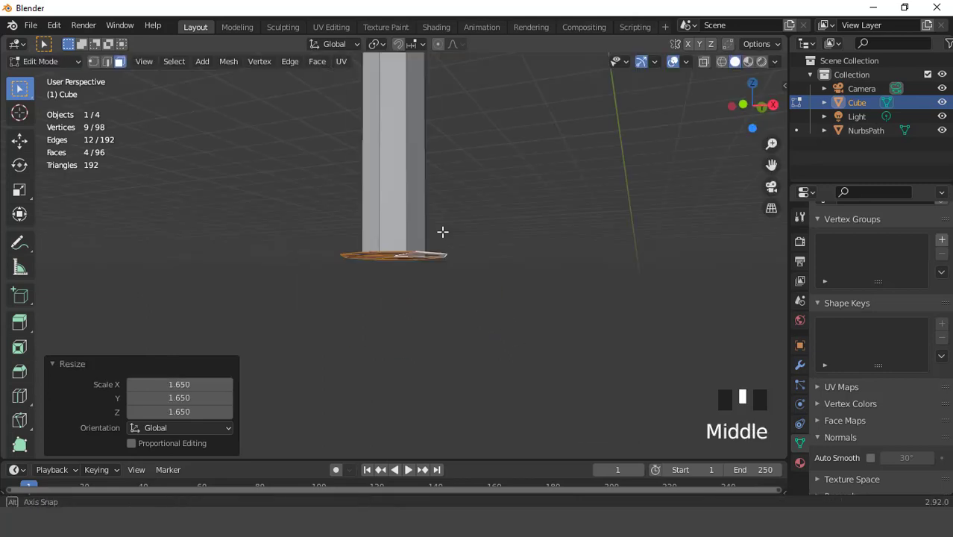
{"action": "key", "text": "KP_1"}
{"action": "key", "text": "e"}
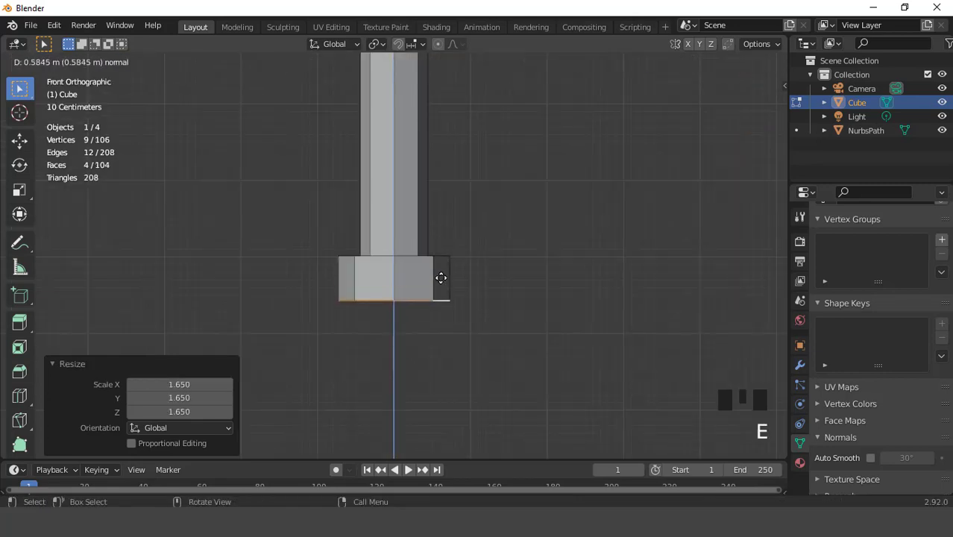
{"action": "left_click", "coordinate": [445, 332]}
Delete the knob's four bottom faces and fill the open edge loop with a single face.
{"action": "middle_click_drag", "start_coordinate": [445, 332], "coordinate": [489, 247]}
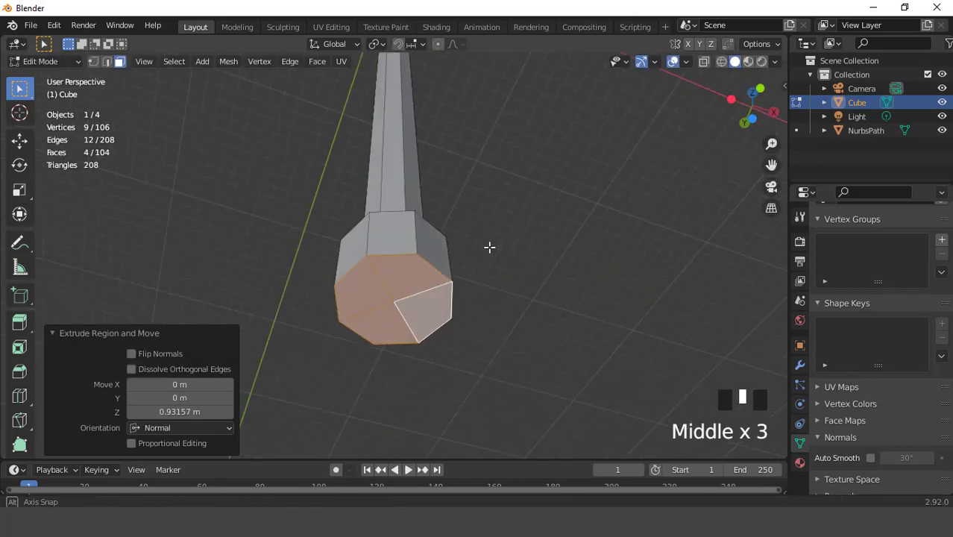
{"action": "scroll", "coordinate": [489, 258], "scroll_direction": "up", "scroll_amount": 2}
{"action": "key", "text": "x"}
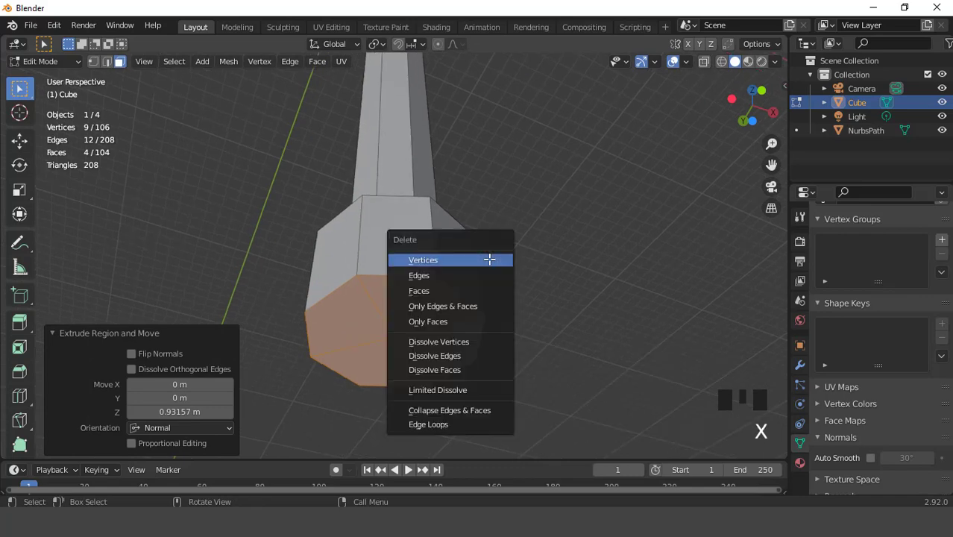
{"action": "left_click", "coordinate": [446, 291]}
{"action": "key", "text": "2"}
{"action": "left_click", "coordinate": [419, 275]}
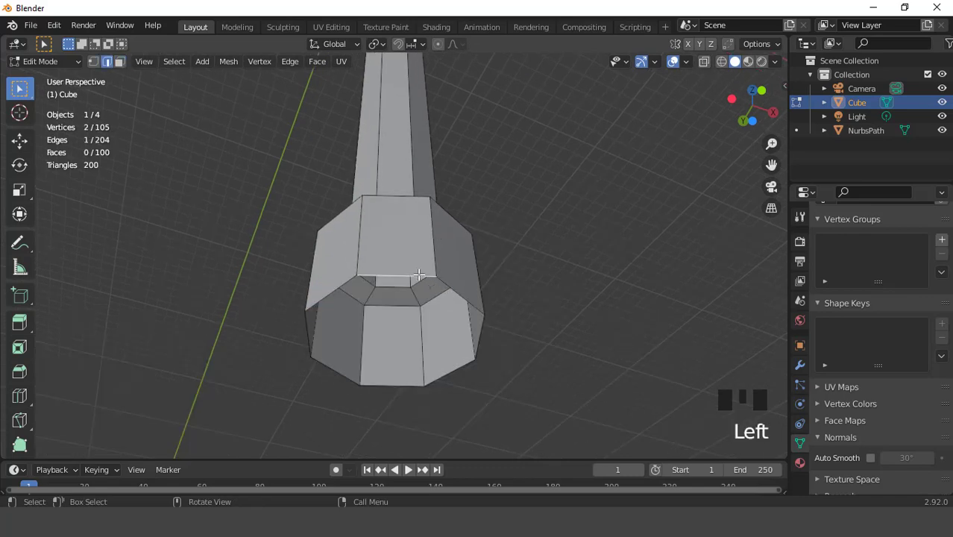
{"action": "double_click", "coordinate": [419, 275]}
{"action": "key", "text": "f"}
{"action": "key", "text": "3"}
Move the knob's bottom face about 0.114 m down along Z.
{"action": "key", "text": "KP_1"}
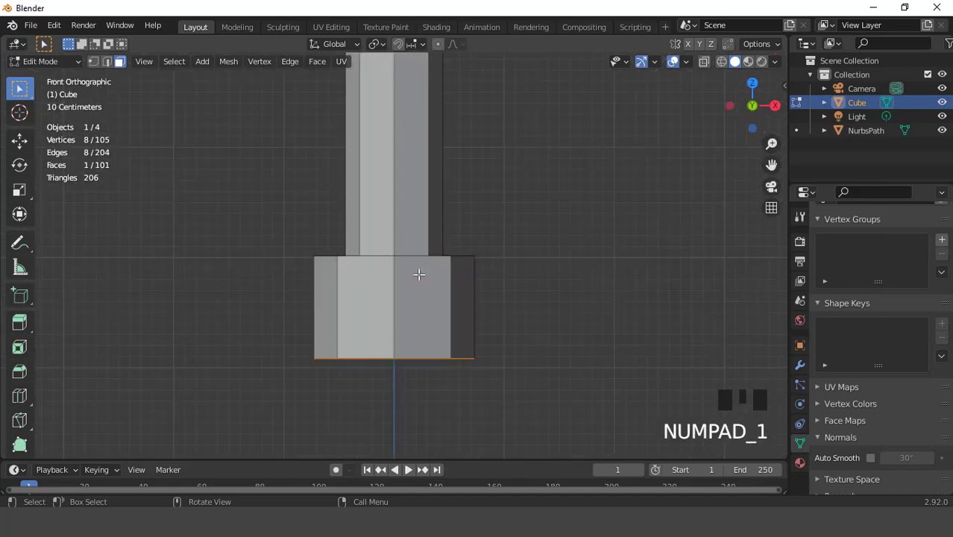
{"action": "key", "text": "g"}
{"action": "key", "text": "z"}
{"action": "left_click", "coordinate": [420, 287]}
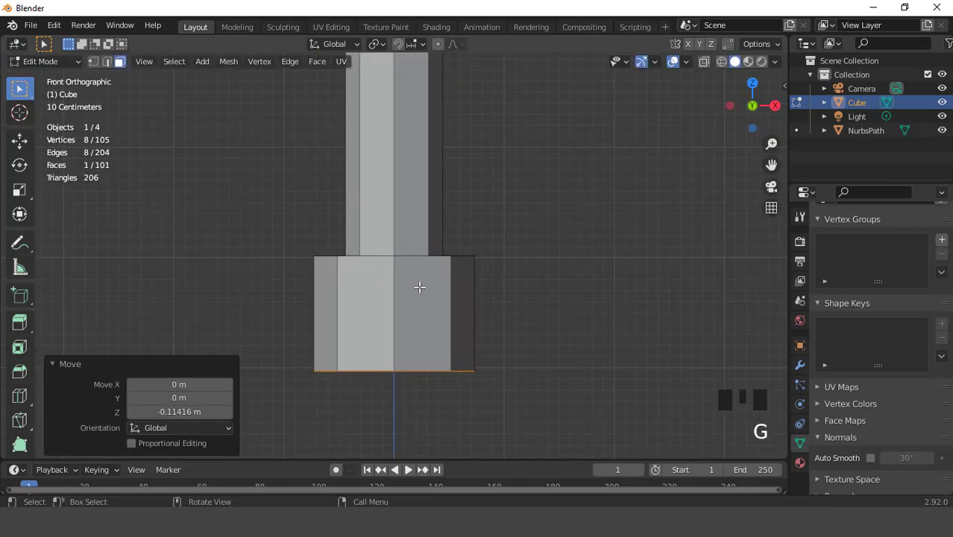
Bevel the edges around the knob's bottom face with four segments to round the knob.
{"action": "middle_click_drag", "start_coordinate": [420, 287], "coordinate": [453, 215]}
{"action": "key", "text": "ctrl+b"}
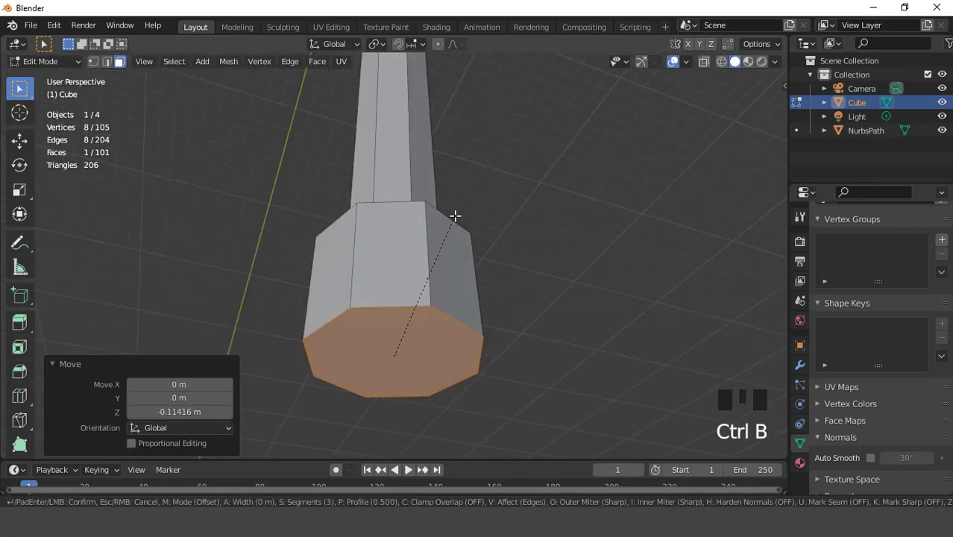
{"action": "scroll", "coordinate": [508, 145], "scroll_direction": "up", "scroll_amount": 1}
{"action": "left_click", "coordinate": [508, 145]}
Poke the small octagonal face at the knob's bottom.
{"action": "middle_click_drag", "start_coordinate": [444, 183], "coordinate": [392, 299]}
{"action": "left_click", "coordinate": [393, 326]}
{"action": "right_click", "coordinate": [555, 194]}
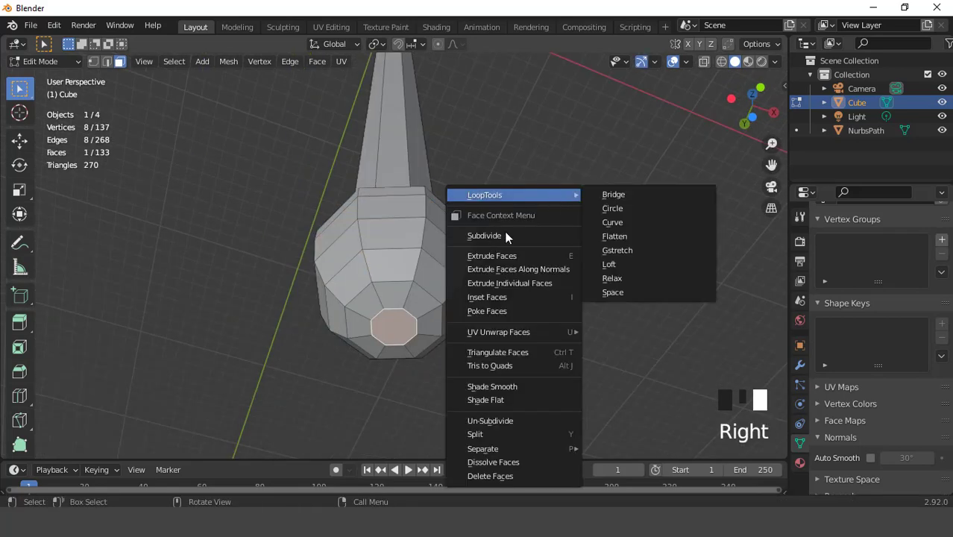
{"action": "left_click", "coordinate": [491, 309]}
Grow the selection over the whole rounded knob and move it about 0.34 m down along Z to taper its top.
{"action": "middle_click_drag", "start_coordinate": [492, 311], "coordinate": [372, 328]}
{"action": "scroll", "coordinate": [415, 294], "scroll_direction": "up", "scroll_amount": 1}
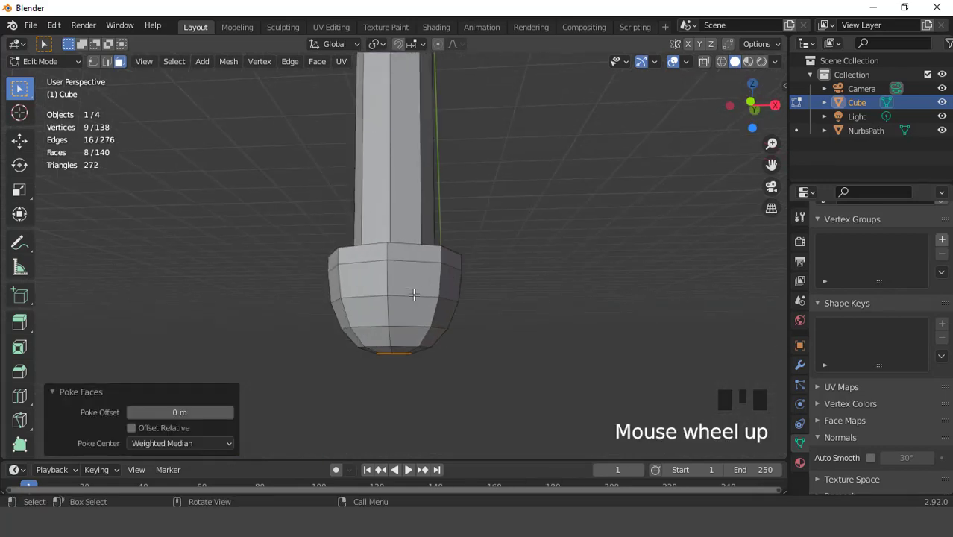
{"action": "scroll", "coordinate": [419, 256], "scroll_direction": "down", "scroll_amount": 8}
{"action": "middle_click_drag", "start_coordinate": [419, 255], "coordinate": [413, 275]}
{"action": "scroll", "coordinate": [414, 276], "scroll_direction": "down", "scroll_amount": 5}
{"action": "key", "text": "KP_1"}
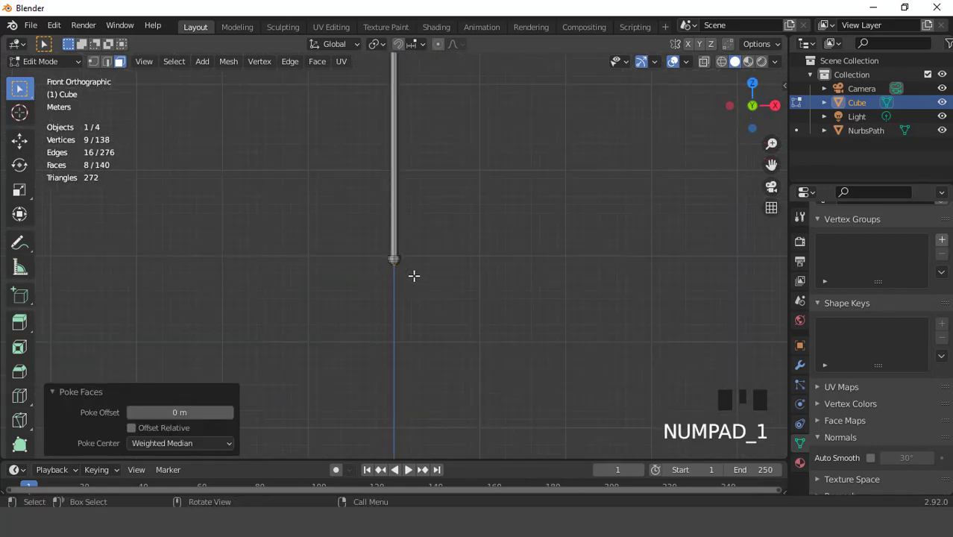
{"action": "key", "text": "ctrl+KP_8"}
{"action": "key", "text": "ctrl+KP_8"}
{"action": "key", "text": "ctrl+KP_8"}
{"action": "key", "text": "ctrl+KP_8"}
{"action": "key", "text": "ctrl+KP_8"}
{"action": "key", "text": "ctrl+KP_8"}
{"action": "key", "text": "ctrl+KP_8"}
{"action": "key", "text": "ctrl+KP_8"}
{"action": "key", "text": "ctrl+KP_8"}
{"action": "key", "text": "ctrl+KP_8"}
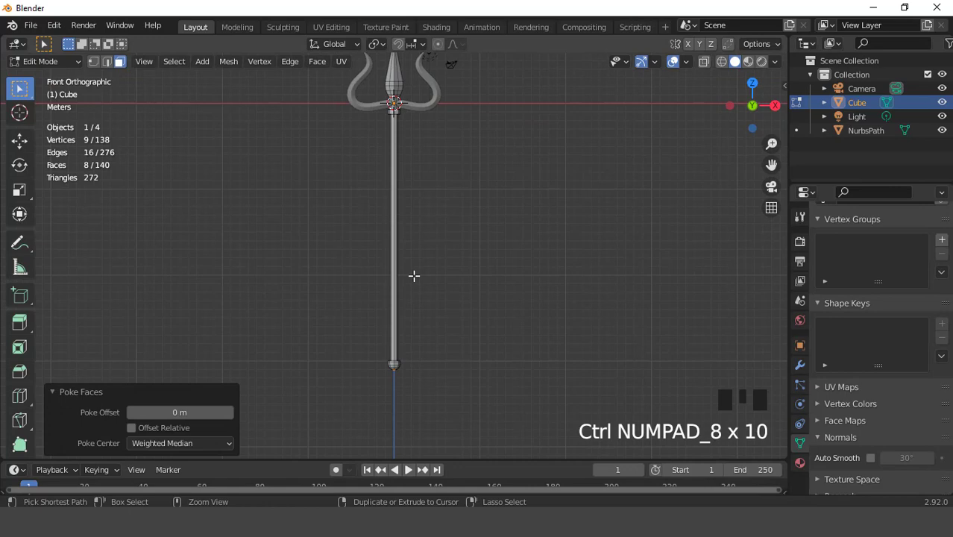
{"action": "scroll", "coordinate": [414, 276], "scroll_direction": "up", "scroll_amount": 2}
{"action": "key", "text": "ctrl+KP_Add"}
{"action": "key", "text": "ctrl+KP_Add"}
{"action": "key", "text": "ctrl+KP_Add"}
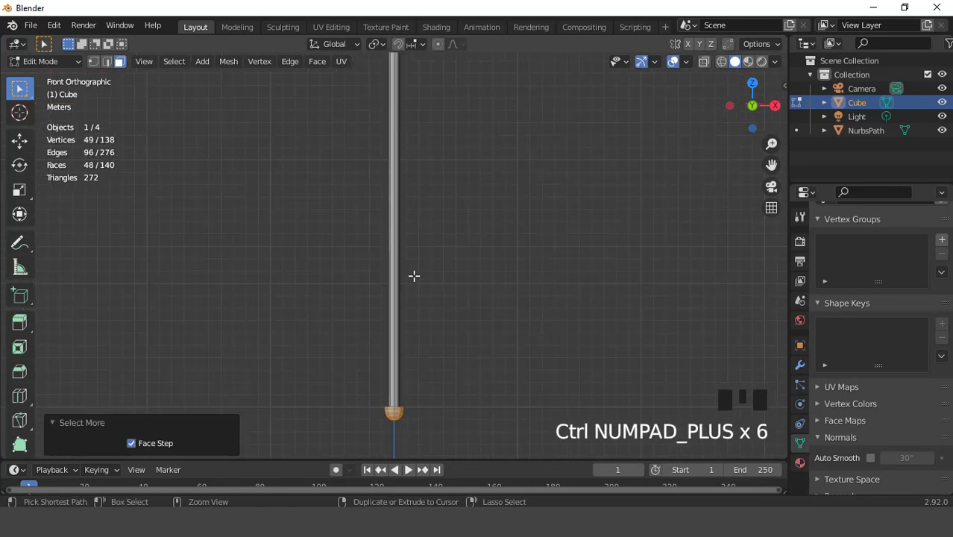
{"action": "key", "text": "g"}
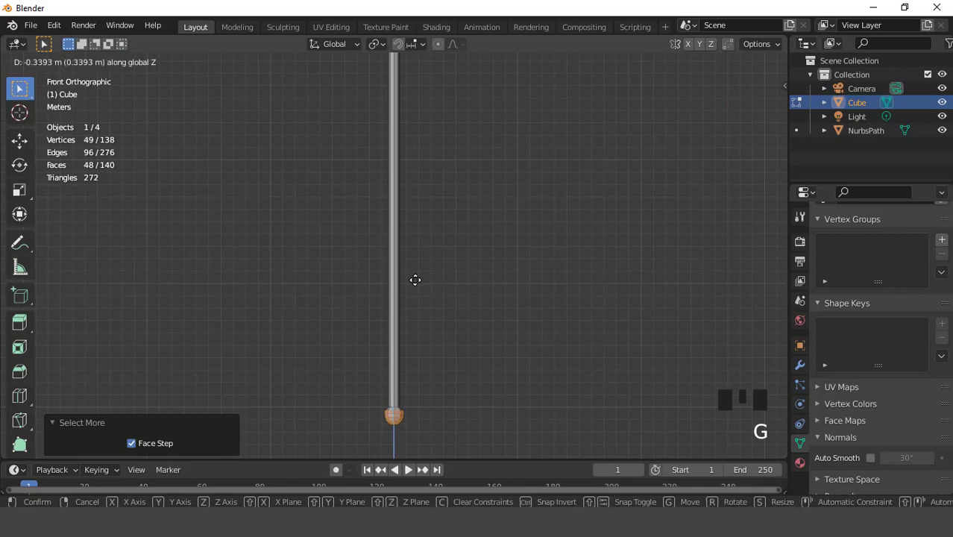
{"action": "left_click", "coordinate": [416, 280]}
Extend the selection to the knob's tapered ring and move it about 2.15 m down along Z, lengthening the shaft.
{"action": "key", "text": "KP_Decimal"}
{"action": "scroll", "coordinate": [415, 280], "scroll_direction": "down", "scroll_amount": 5}
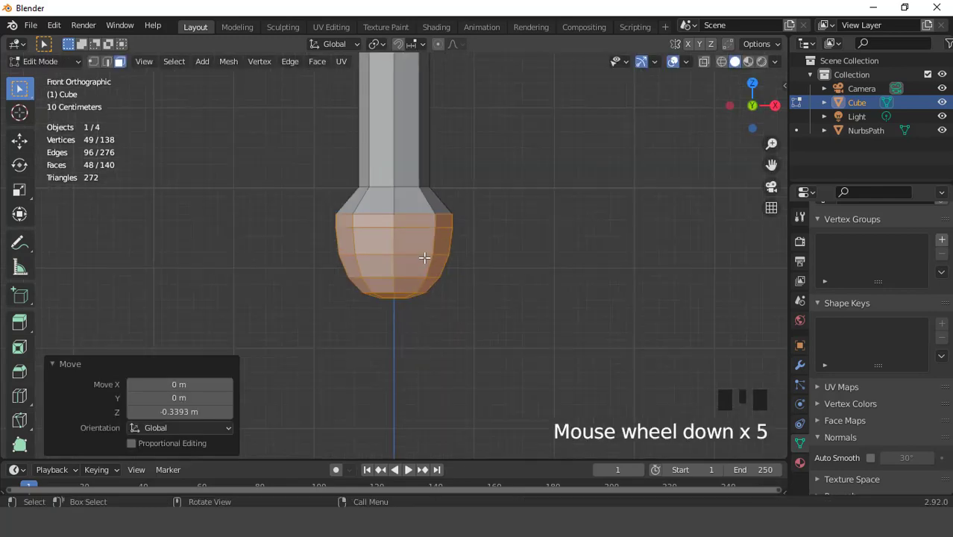
{"action": "scroll", "coordinate": [423, 257], "scroll_direction": "up", "scroll_amount": 2}
{"action": "middle_click_drag", "start_coordinate": [421, 258], "coordinate": [420, 224]}
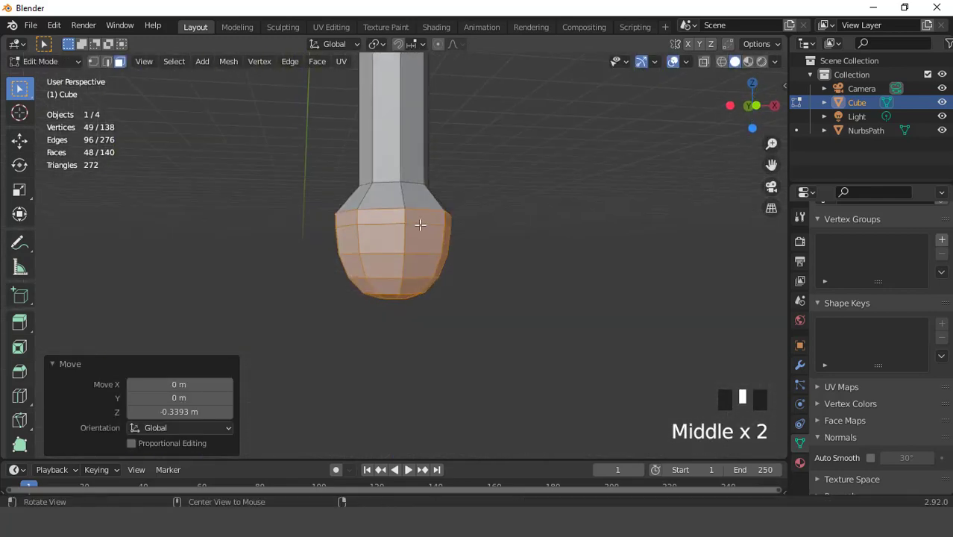
{"action": "scroll", "coordinate": [420, 226], "scroll_direction": "down", "scroll_amount": 17}
{"action": "key", "text": "KP_1"}
{"action": "key", "text": "ctrl+KP_8"}
{"action": "key", "text": "ctrl+KP_8"}
{"action": "key", "text": "ctrl+KP_8"}
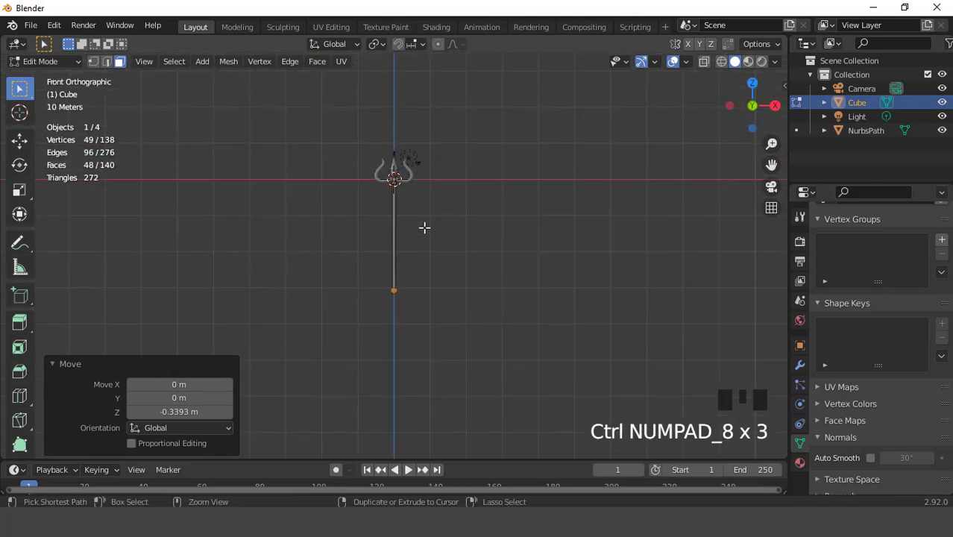
{"action": "key", "text": "ctrl+KP_8"}
{"action": "key", "text": "ctrl+KP_8"}
{"action": "key", "text": "ctrl+KP_8"}
{"action": "key", "text": "ctrl+KP_8"}
{"action": "key", "text": "ctrl+KP_8"}
{"action": "key", "text": "ctrl+KP_8"}
{"action": "key", "text": "ctrl+KP_8"}
{"action": "scroll", "coordinate": [424, 228], "scroll_direction": "up", "scroll_amount": 4}
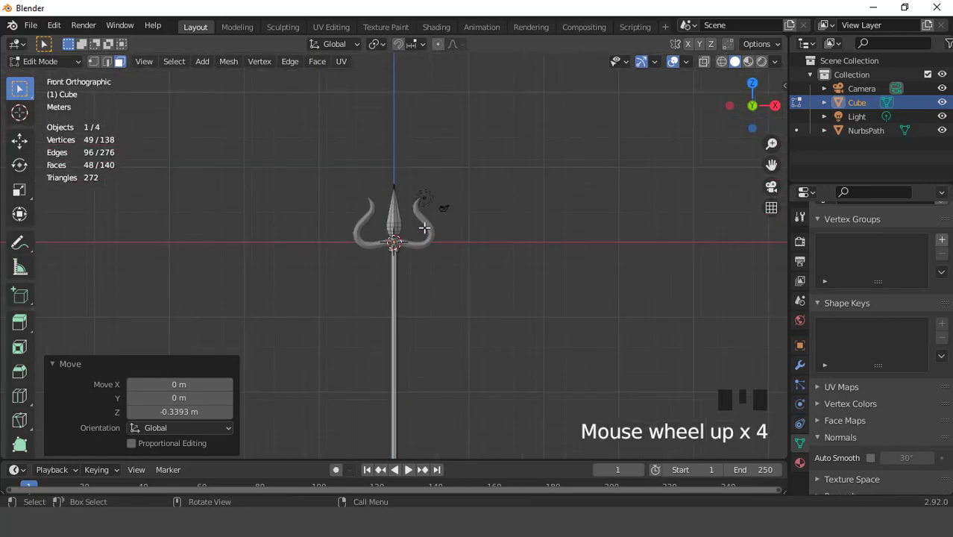
{"action": "scroll", "coordinate": [425, 228], "scroll_direction": "down", "scroll_amount": 2}
{"action": "key", "text": "ctrl+KP_Add"}
{"action": "scroll", "coordinate": [424, 227], "scroll_direction": "up", "scroll_amount": 1}
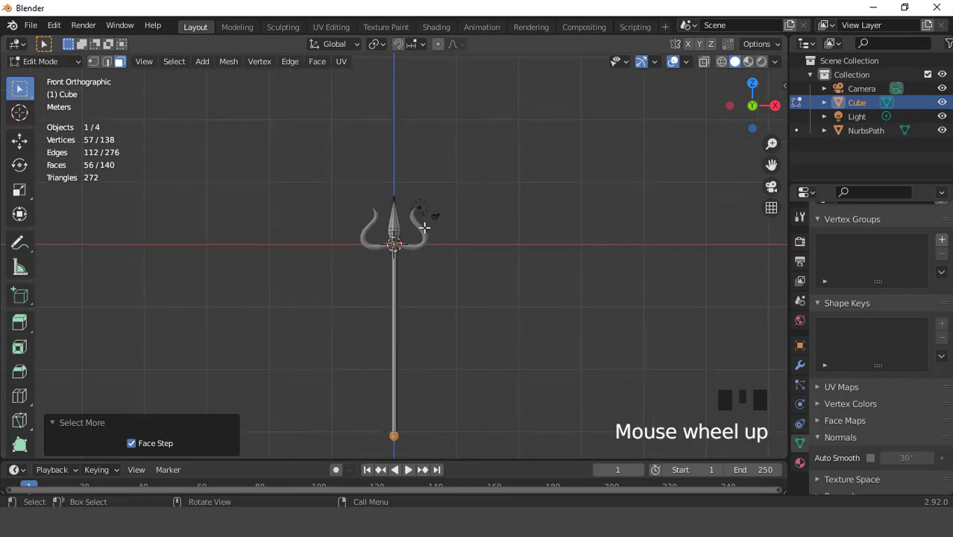
{"action": "scroll", "coordinate": [425, 227], "scroll_direction": "up", "scroll_amount": 1}
{"action": "key", "text": "g"}
{"action": "key", "text": "z"}
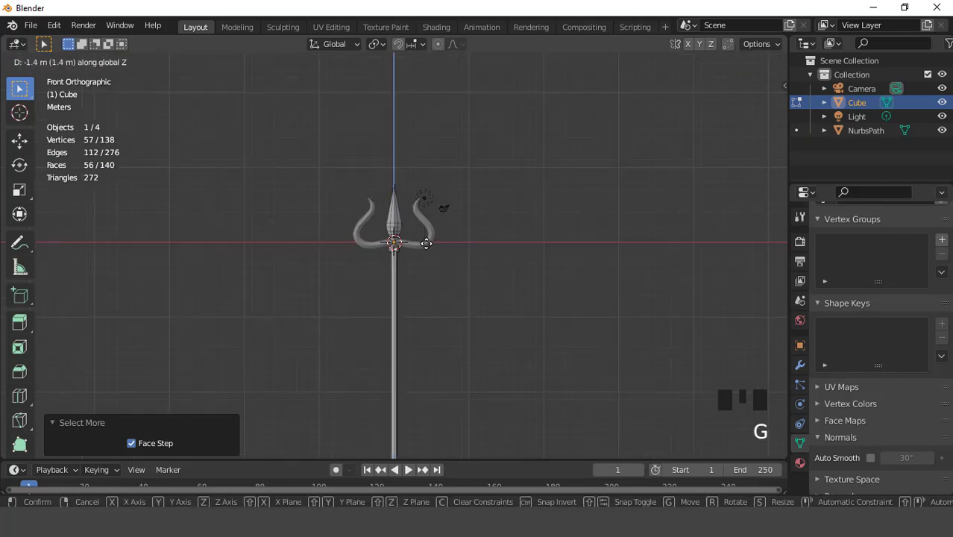
{"action": "left_click", "coordinate": [426, 240]}
Move the selected knob about 1.77 m further down along Z.
{"action": "scroll", "coordinate": [426, 243], "scroll_direction": "down", "scroll_amount": 3}
{"action": "key", "text": "g"}
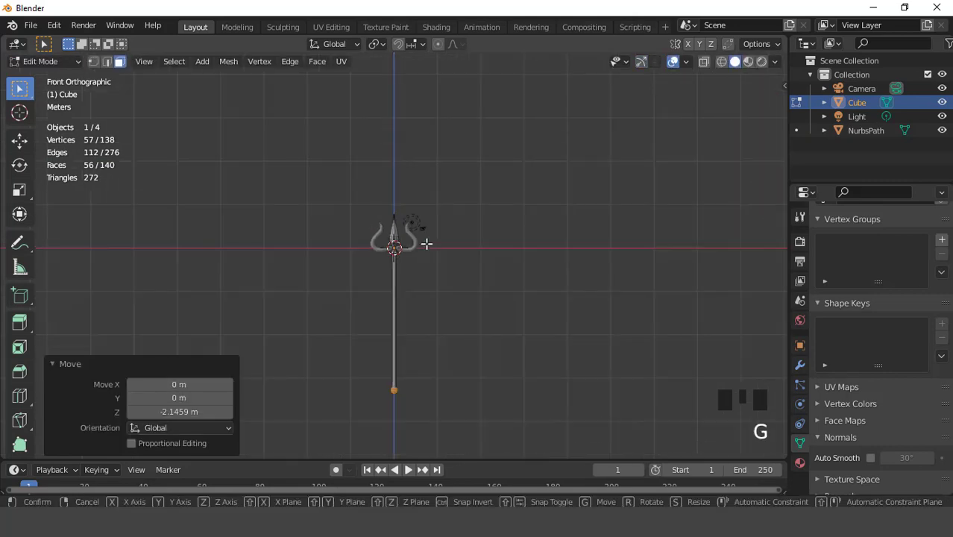
{"action": "key", "text": "z"}
{"action": "left_click", "coordinate": [426, 252]}
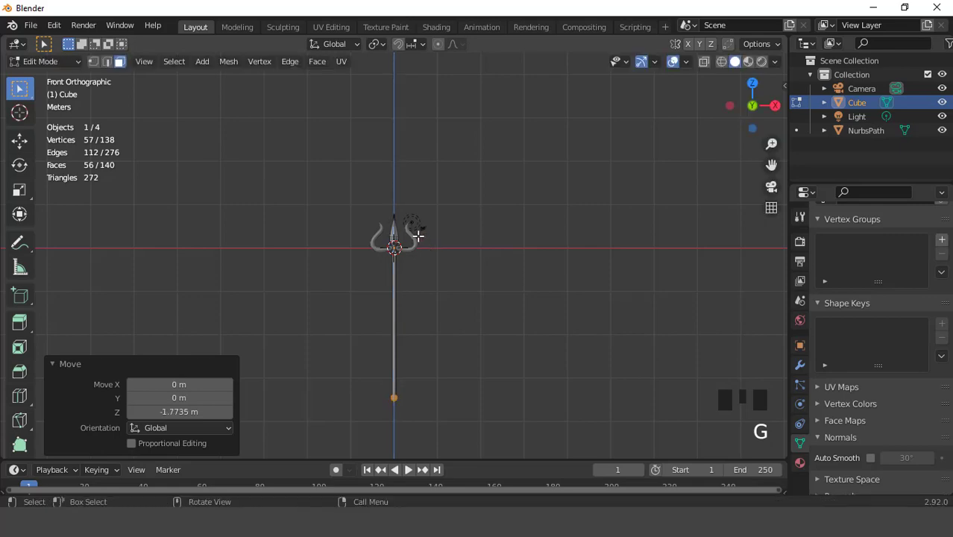
Bevel the upper and lower outer edge loops of the collar with a 0.299 m width and three segments.
{"action": "scroll", "coordinate": [417, 233], "scroll_direction": "up", "scroll_amount": 13}
{"action": "scroll", "coordinate": [414, 216], "scroll_direction": "down", "scroll_amount": 2}
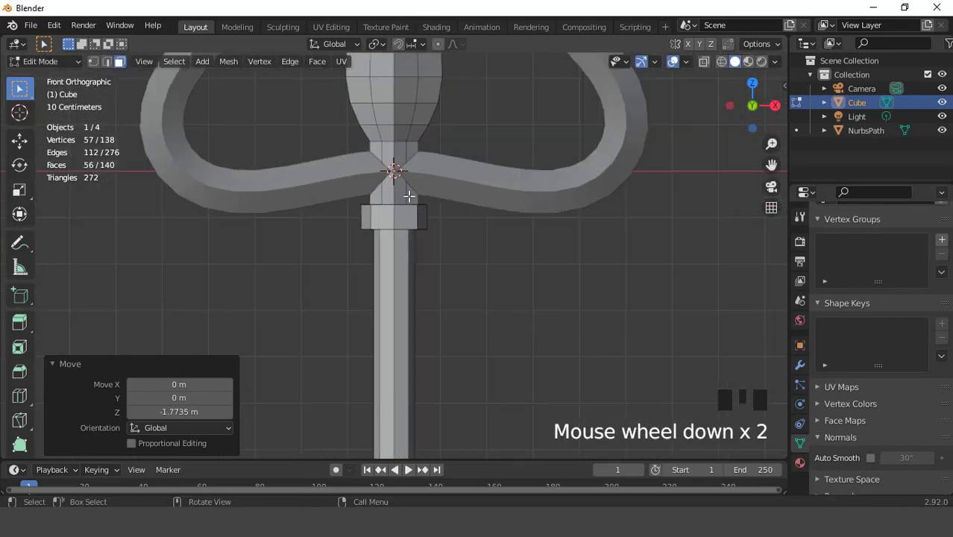
{"action": "middle_click_drag", "start_coordinate": [411, 198], "coordinate": [454, 217]}
{"action": "scroll", "coordinate": [423, 226], "scroll_direction": "up", "scroll_amount": 3}
{"action": "scroll", "coordinate": [431, 237], "scroll_direction": "up", "scroll_amount": 2}
{"action": "key", "text": "2"}
{"action": "left_click", "coordinate": [434, 212], "text": "alt"}
{"action": "left_click", "coordinate": [428, 199], "text": "alt+shift"}
{"action": "scroll", "coordinate": [453, 218], "scroll_direction": "up", "scroll_amount": 3}
{"action": "key", "text": "ctrl+b"}
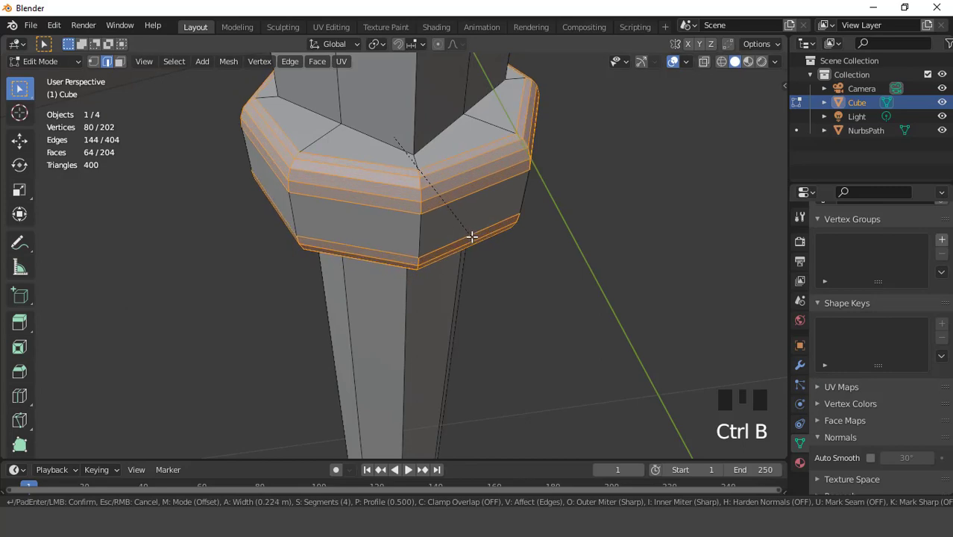
{"action": "scroll", "coordinate": [472, 236], "scroll_direction": "down", "scroll_amount": 1}
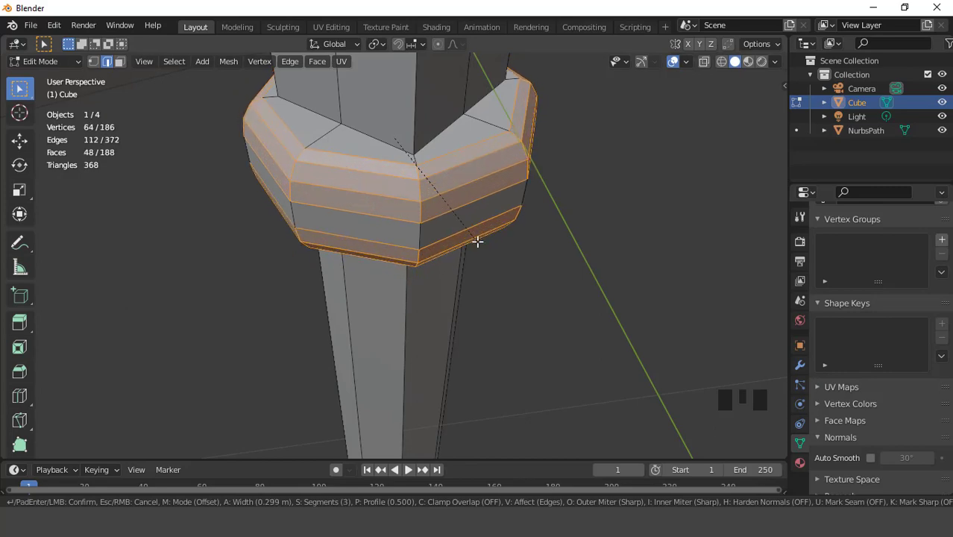
{"action": "left_click", "coordinate": [477, 241]}
Examine the bevelled collar and the joint between horns and spike from the front.
{"action": "scroll", "coordinate": [477, 241], "scroll_direction": "down", "scroll_amount": 4}
{"action": "middle_click_drag", "start_coordinate": [477, 240], "coordinate": [430, 157]}
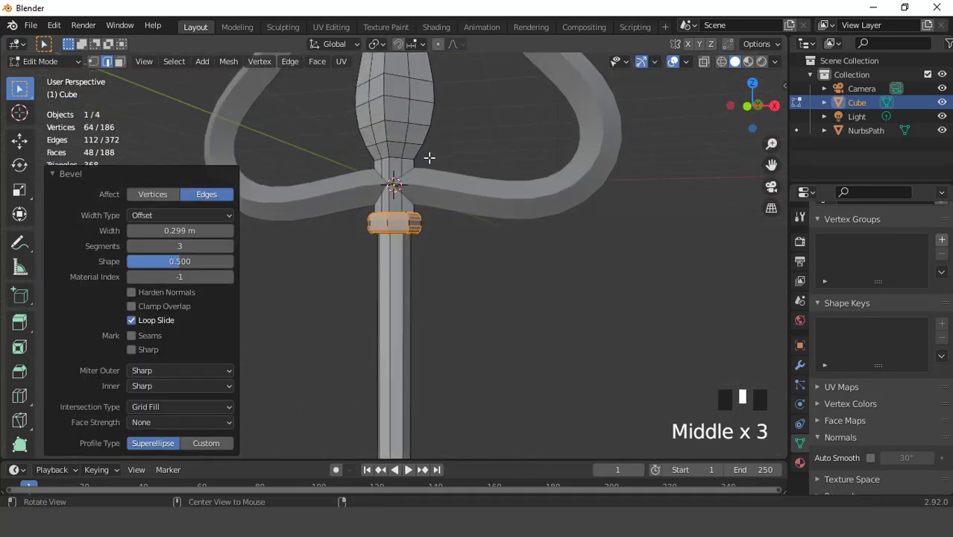
{"action": "key", "text": "KP_1"}
{"action": "scroll", "coordinate": [429, 157], "scroll_direction": "up", "scroll_amount": 3}
{"action": "key", "text": "ctrl+KP_8"}
{"action": "key", "text": "ctrl+KP_8"}
{"action": "key", "text": "ctrl+KP_8"}
{"action": "key", "text": "ctrl+KP_8"}
{"action": "key", "text": "ctrl+KP_8"}
{"action": "key", "text": "ctrl+KP_8"}
{"action": "key", "text": "ctrl+KP_8"}
{"action": "key", "text": "ctrl+KP_8"}
{"action": "key", "text": "ctrl+KP_8"}
{"action": "key", "text": "ctrl+KP_8"}
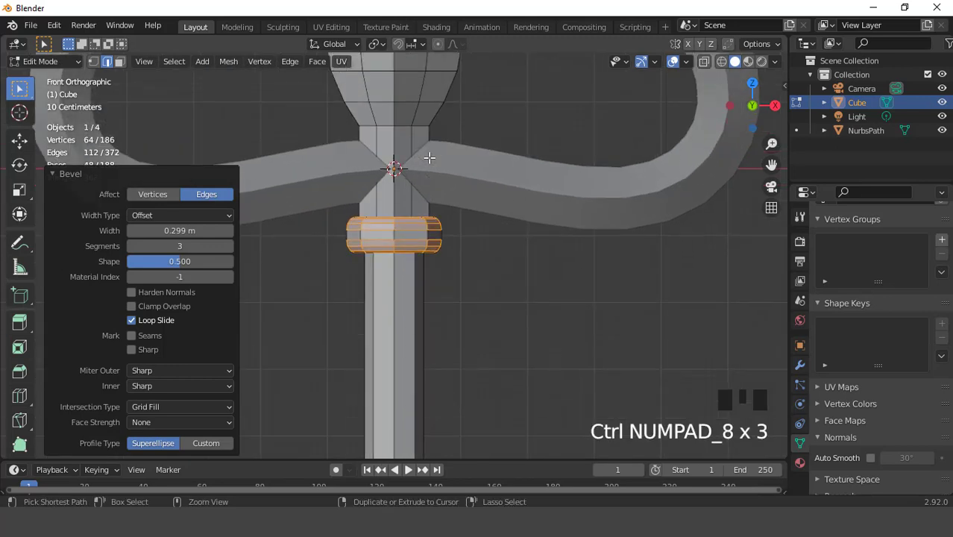
Add a loop cut around the neck below the spike, slid up by factor -0.670 to where the horns' upper edges meet it.
{"action": "key", "text": "ctrl+KP_8"}
{"action": "key", "text": "ctrl+KP_8"}
{"action": "scroll", "coordinate": [491, 211], "scroll_direction": "up", "scroll_amount": 3}
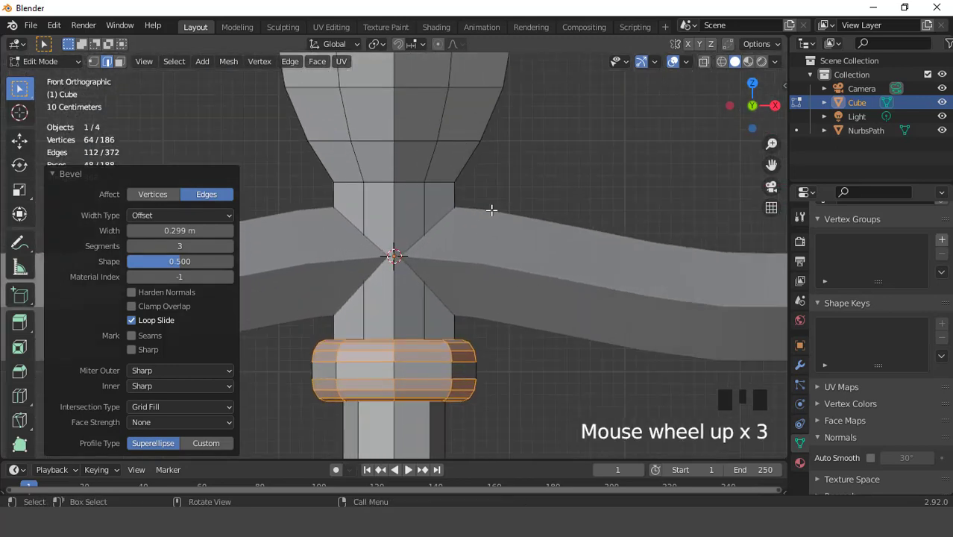
{"action": "key", "text": "ctrl+r"}
{"action": "left_click", "coordinate": [443, 210]}
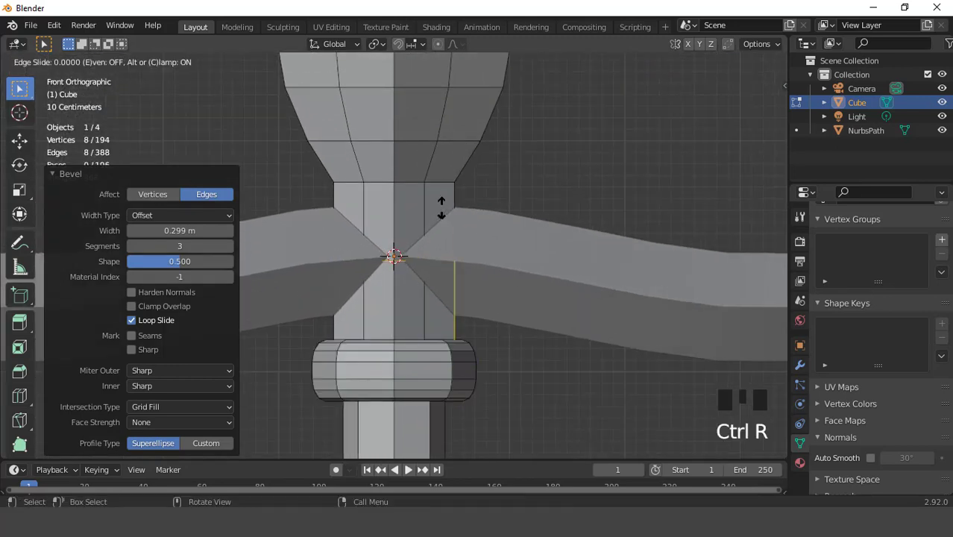
{"action": "left_click", "coordinate": [441, 157]}
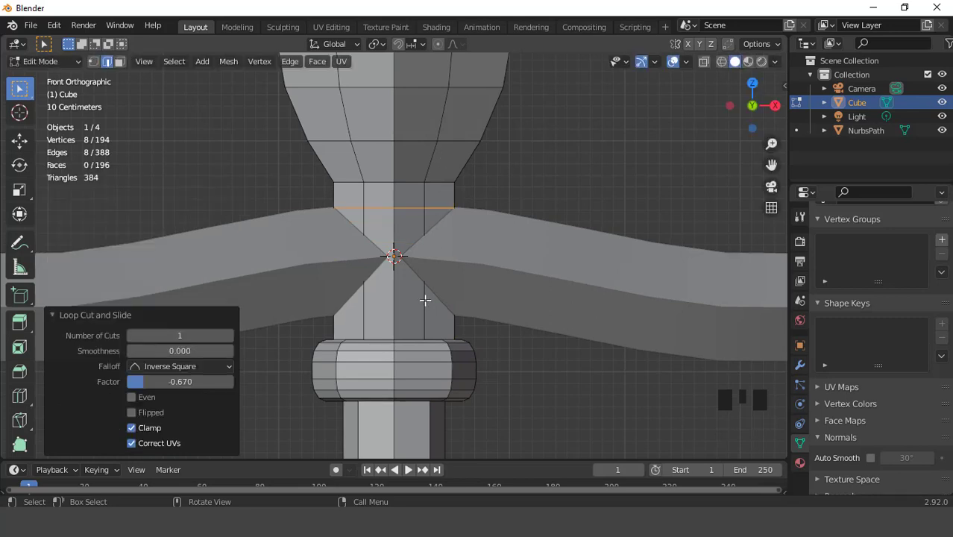
Add a second loop cut around the neck, slid down by factor 0.638 to where the horns' lower edges meet it.
{"action": "key", "text": "ctrl+r"}
{"action": "left_click", "coordinate": [425, 300]}
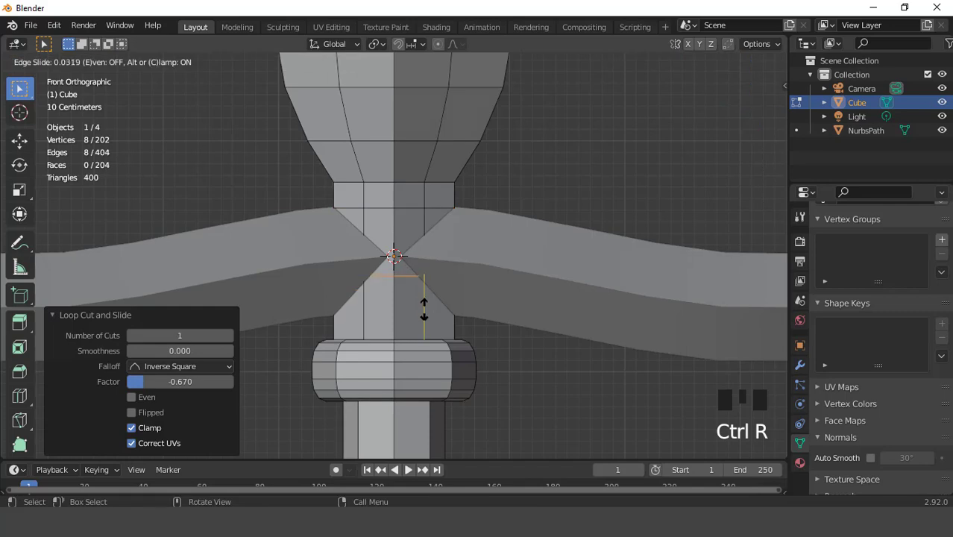
{"action": "left_click", "coordinate": [427, 341]}
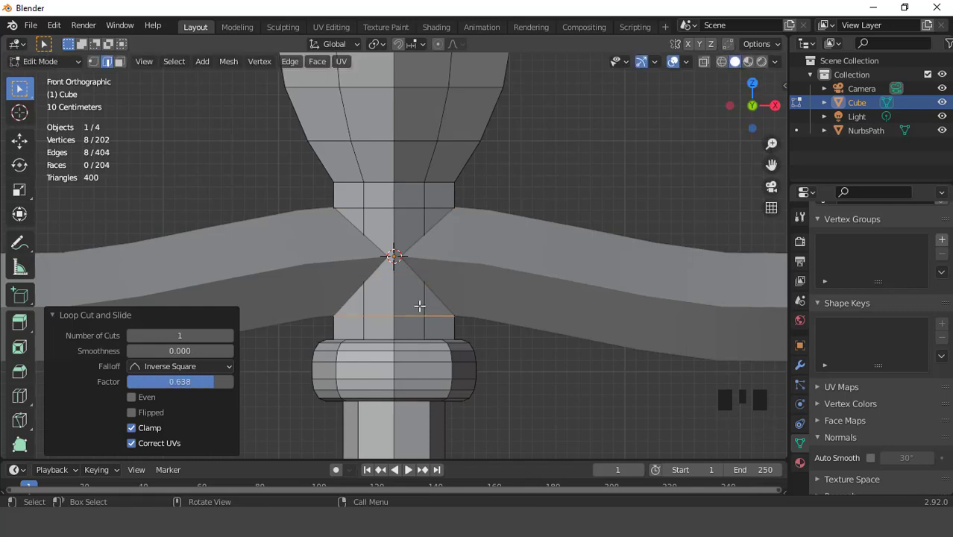
{"action": "scroll", "coordinate": [419, 304], "scroll_direction": "up", "scroll_amount": 2}
{"action": "scroll", "coordinate": [419, 304], "scroll_direction": "down", "scroll_amount": 3}
{"action": "scroll", "coordinate": [435, 275], "scroll_direction": "up", "scroll_amount": 2}
{"action": "scroll", "coordinate": [434, 275], "scroll_direction": "down", "scroll_amount": 3}
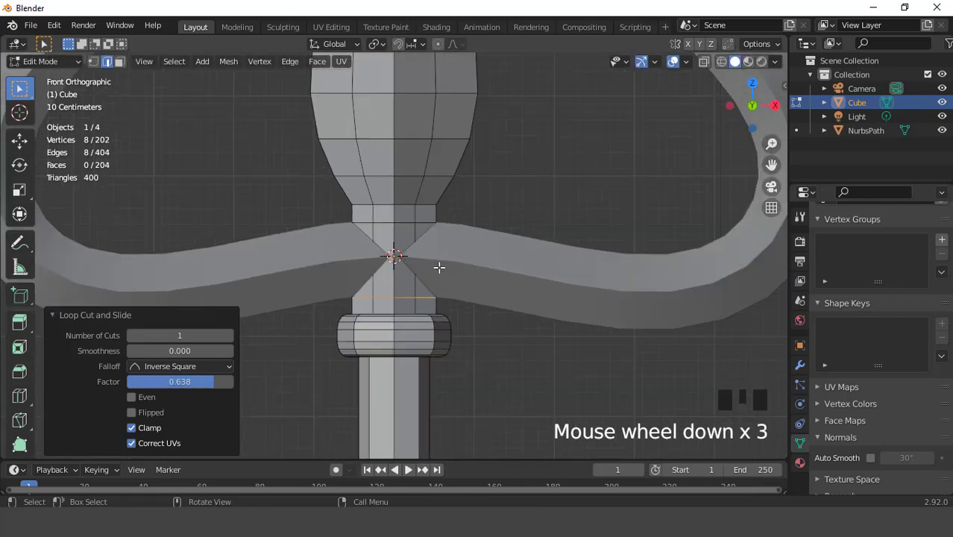
Add an unslid loop cut midway between the two new neck loops, at the horns' centre.
{"action": "mouse_move", "coordinate": [437, 266]}
{"action": "middle_mouse_down"}
{"action": "mouse_move", "coordinate": [355, 277]}
{"action": "mouse_move", "coordinate": [323, 255]}
{"action": "mouse_move", "coordinate": [434, 270]}
{"action": "middle_mouse_up"}
{"action": "key", "text": "KP_1"}
{"action": "scroll", "coordinate": [427, 272], "scroll_direction": "up", "scroll_amount": 2}
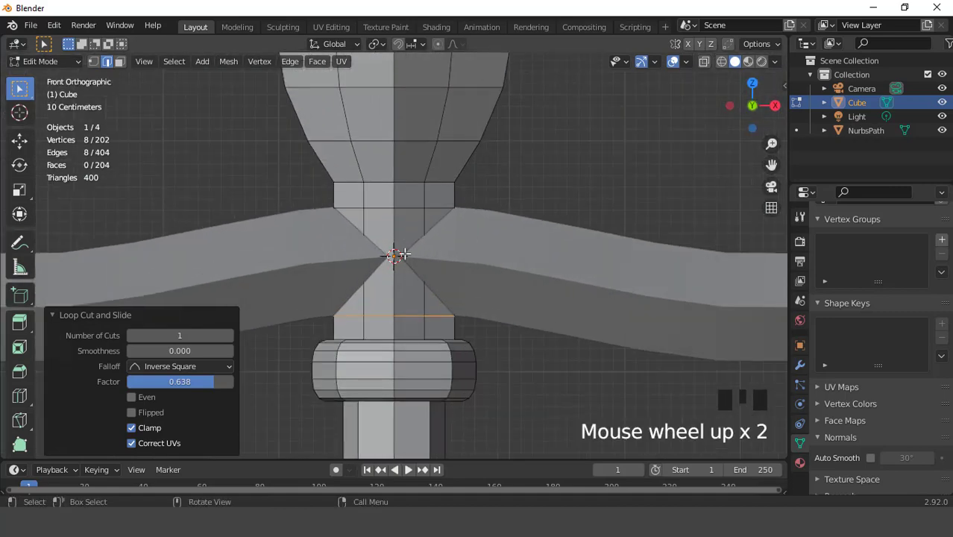
{"action": "key", "text": "ctrl+r"}
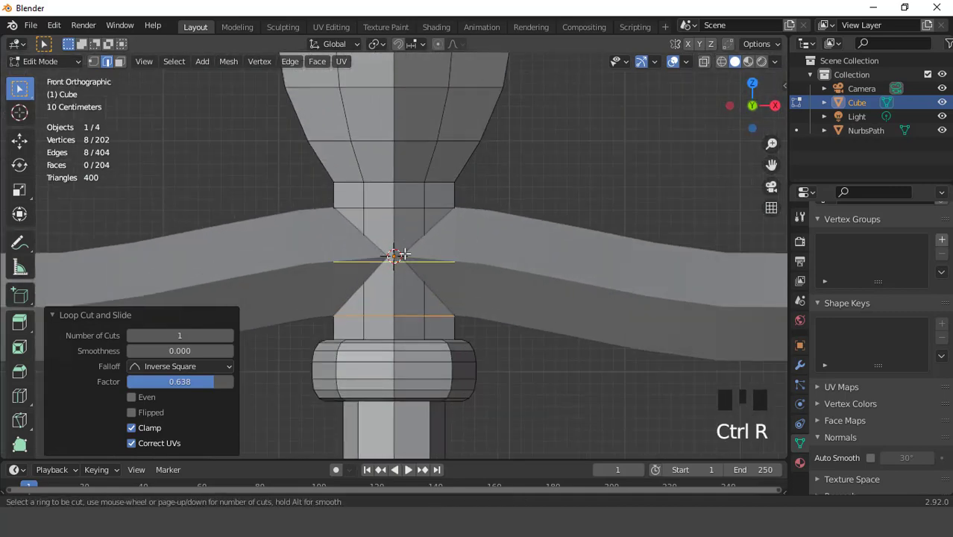
{"action": "left_click", "coordinate": [395, 255]}
{"action": "right_click", "coordinate": [396, 256]}
{"action": "scroll", "coordinate": [395, 255], "scroll_direction": "down", "scroll_amount": 2}
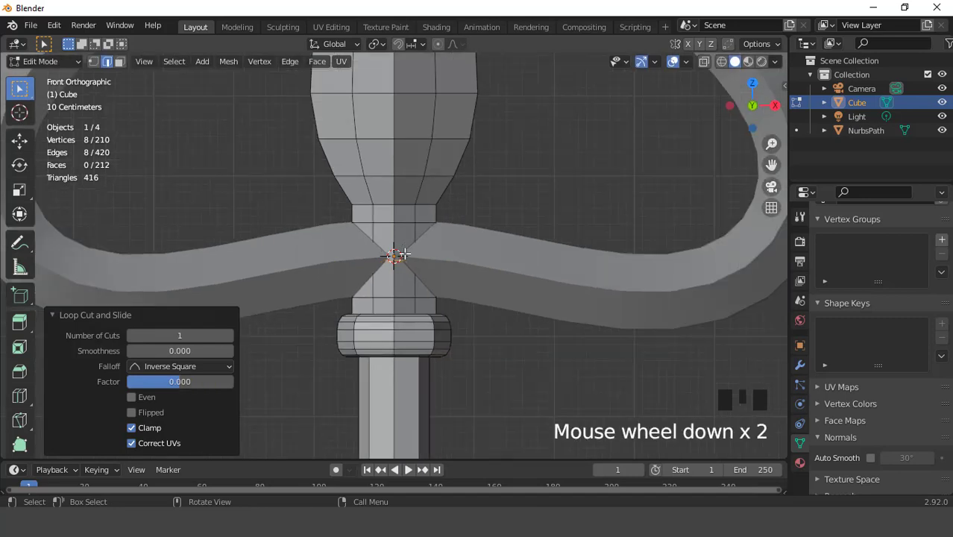
Isolate the spike-and-shaft mesh in local view and frame its middle neck loop in Edit Mode.
{"action": "key", "text": "Tab"}
{"action": "key", "text": "KP_Divide"}
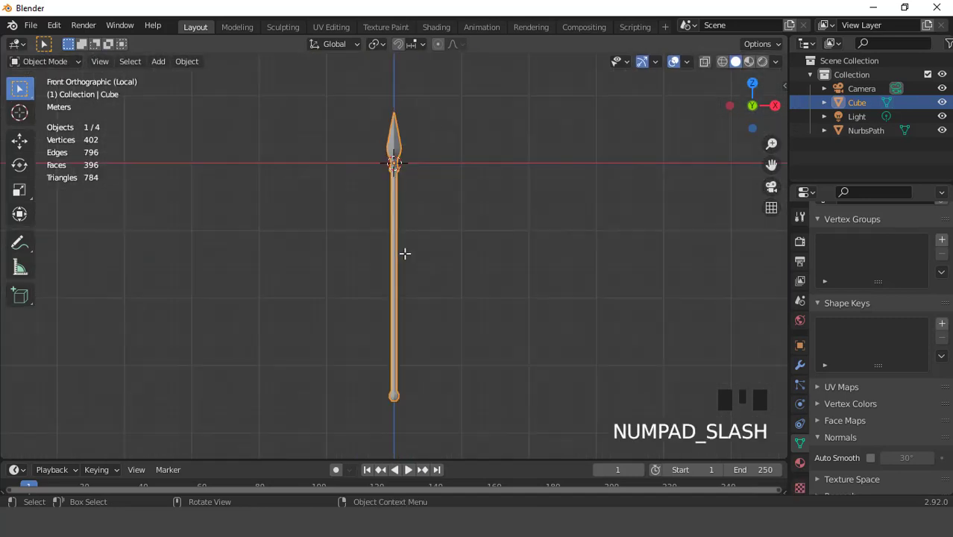
{"action": "key", "text": "Tab"}
{"action": "key", "text": "KP_Decimal"}
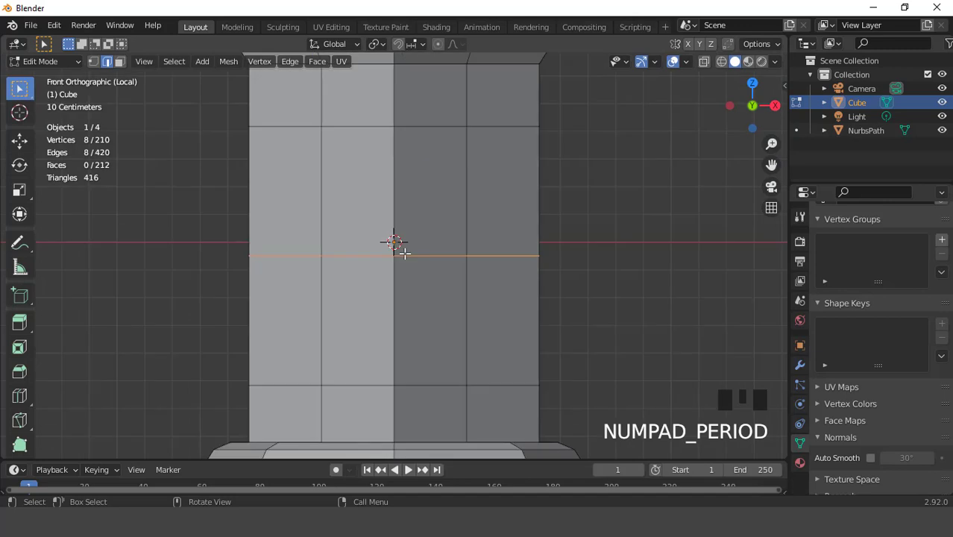
{"action": "scroll", "coordinate": [451, 251], "scroll_direction": "up", "scroll_amount": 3}
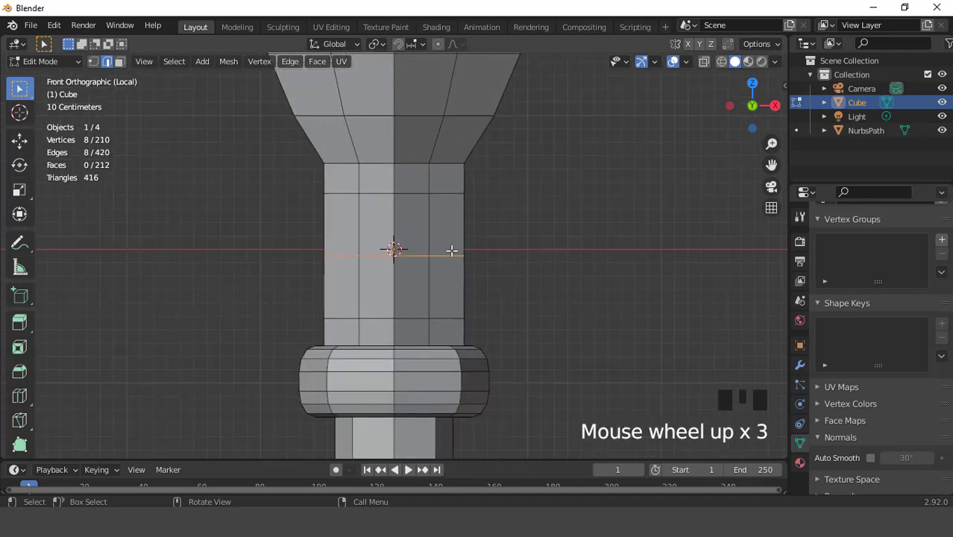
{"action": "scroll", "coordinate": [448, 252], "scroll_direction": "down", "scroll_amount": 2}
{"action": "scroll", "coordinate": [449, 251], "scroll_direction": "up", "scroll_amount": 2}
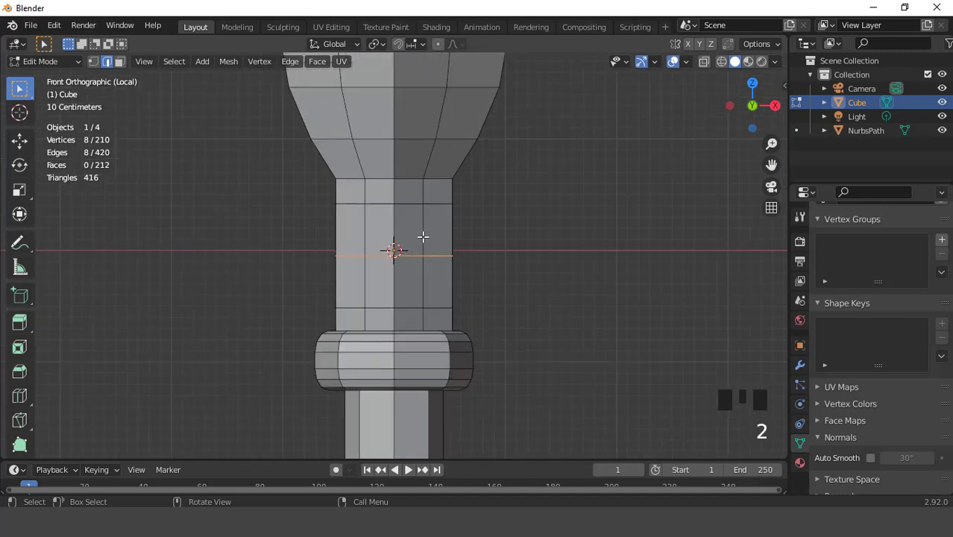
Dissolve the eight vertical edges running down the middle of the neck's four sides between its upper and lower loops.
{"action": "left_click", "coordinate": [423, 237]}
{"action": "middle_click_drag", "start_coordinate": [433, 262], "coordinate": [478, 268]}
{"action": "left_click", "coordinate": [391, 238], "text": "shift"}
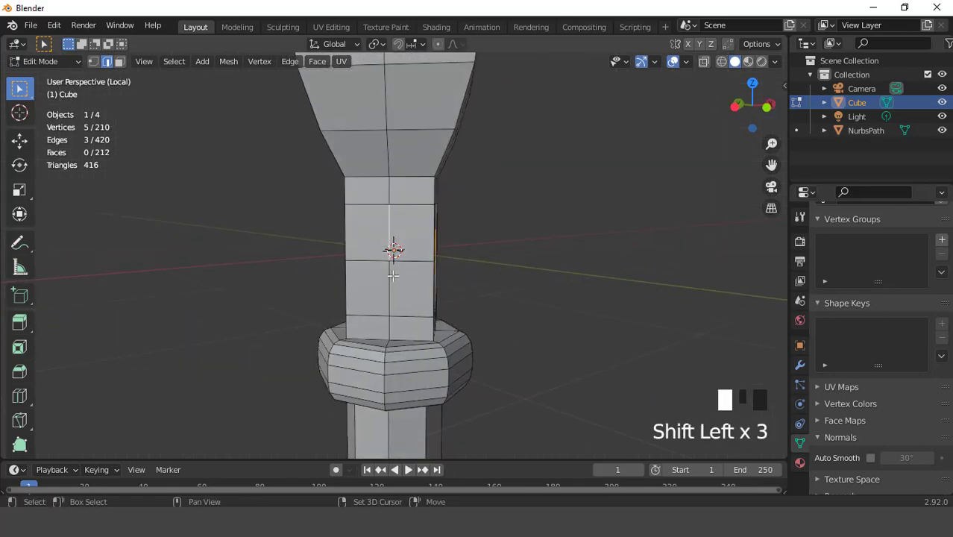
{"action": "middle_click_drag", "start_coordinate": [393, 275], "coordinate": [447, 258]}
{"action": "left_click", "coordinate": [436, 257], "text": "shift"}
{"action": "left_click", "coordinate": [383, 231], "text": "shift"}
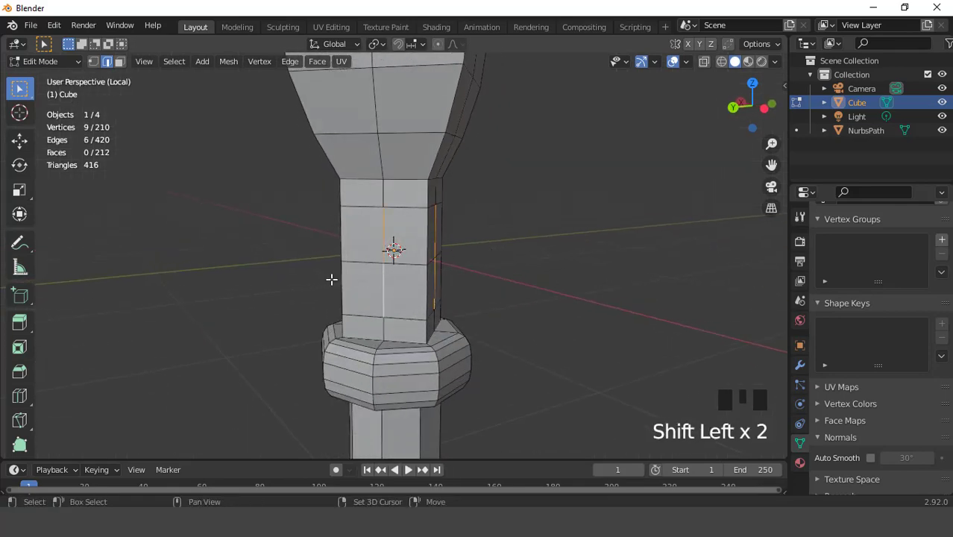
{"action": "middle_click_drag", "start_coordinate": [331, 279], "coordinate": [470, 268]}
{"action": "left_click", "coordinate": [380, 238], "text": "shift"}
{"action": "left_click", "coordinate": [372, 281], "text": "shift"}
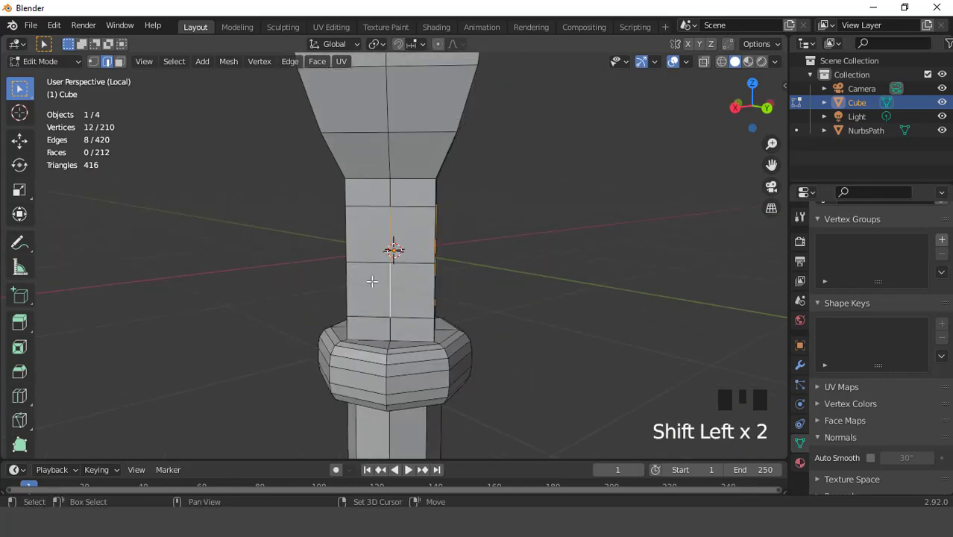
{"action": "middle_click_drag", "start_coordinate": [373, 281], "coordinate": [540, 267]}
{"action": "right_click", "coordinate": [552, 242]}
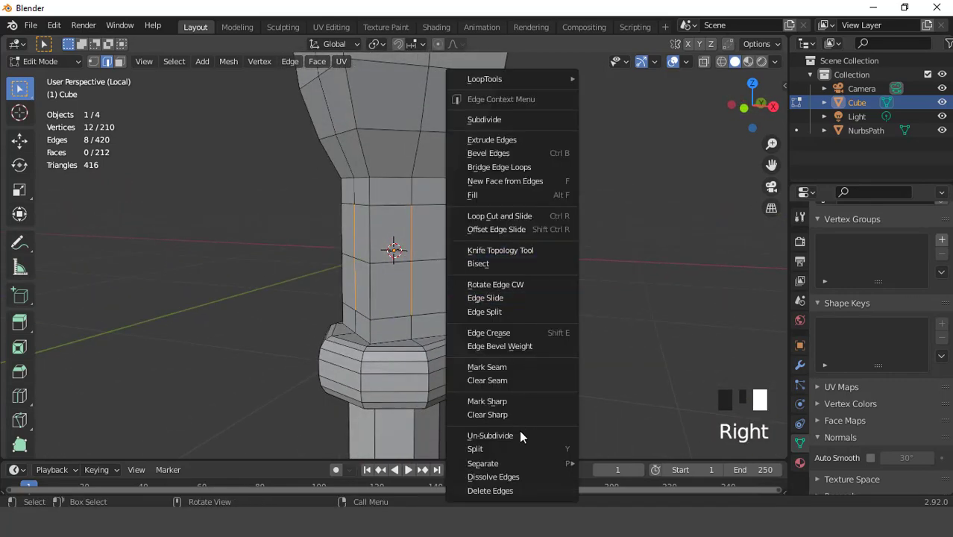
{"action": "left_click", "coordinate": [514, 477]}
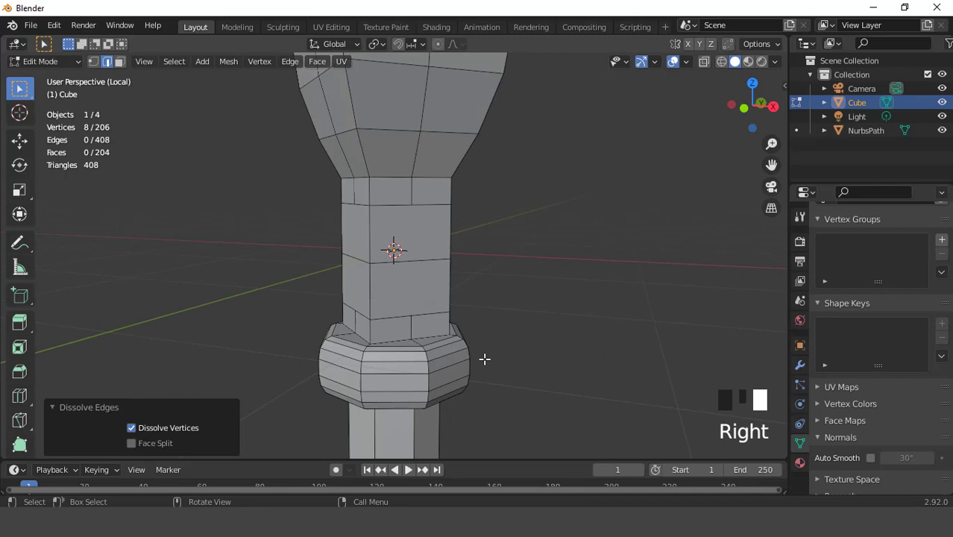
{"action": "key", "text": "KP_1"}
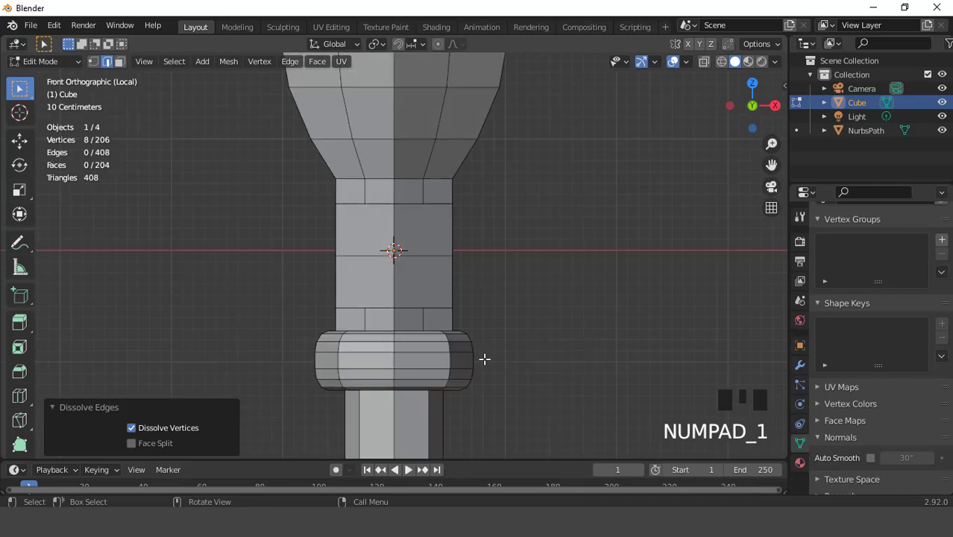
Connect the neck's front corner vertex on the middle loop to the +X corner vertices on the upper and lower loops.
{"action": "scroll", "coordinate": [447, 241], "scroll_direction": "up", "scroll_amount": 3}
{"action": "key", "text": "1"}
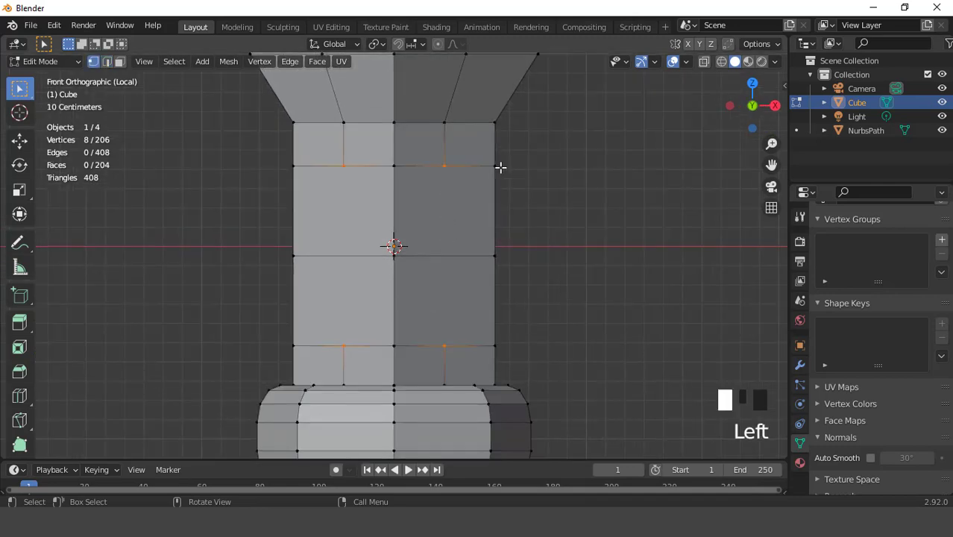
{"action": "left_click", "coordinate": [501, 167]}
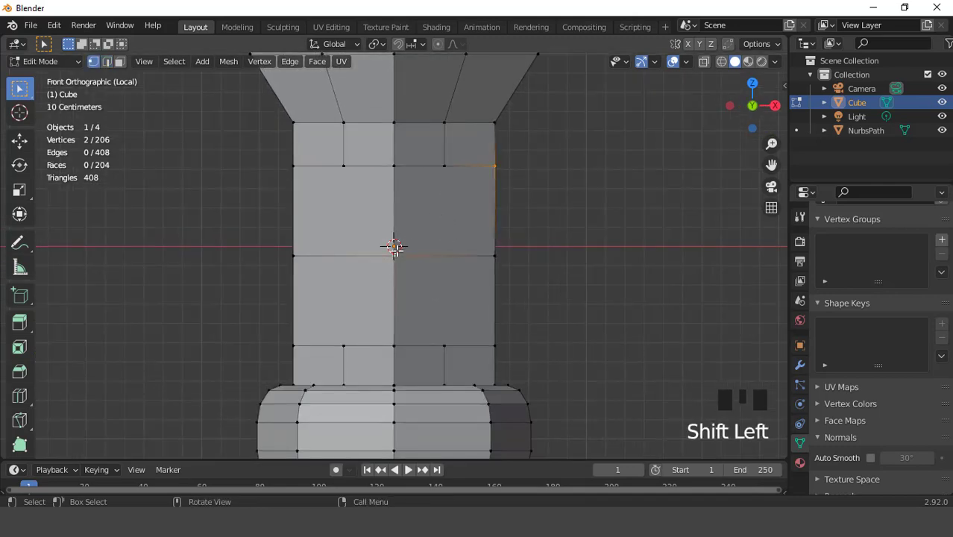
{"action": "key", "text": "j"}
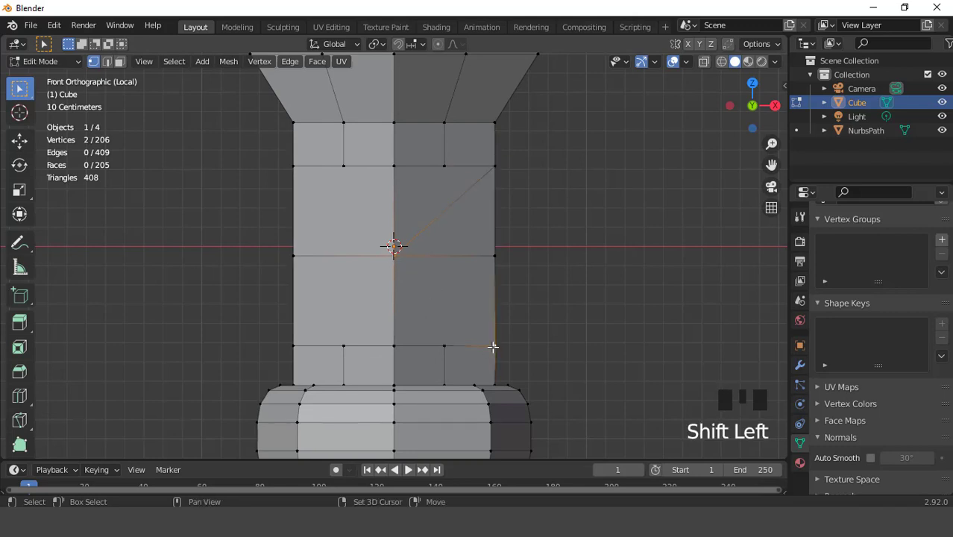
{"action": "key", "text": "j"}
Connect the neck's rear corner vertex on the middle loop to the +X corner vertices on the upper and lower loops.
{"action": "middle_click_drag", "start_coordinate": [518, 310], "coordinate": [334, 196]}
{"action": "left_click", "coordinate": [333, 182]}
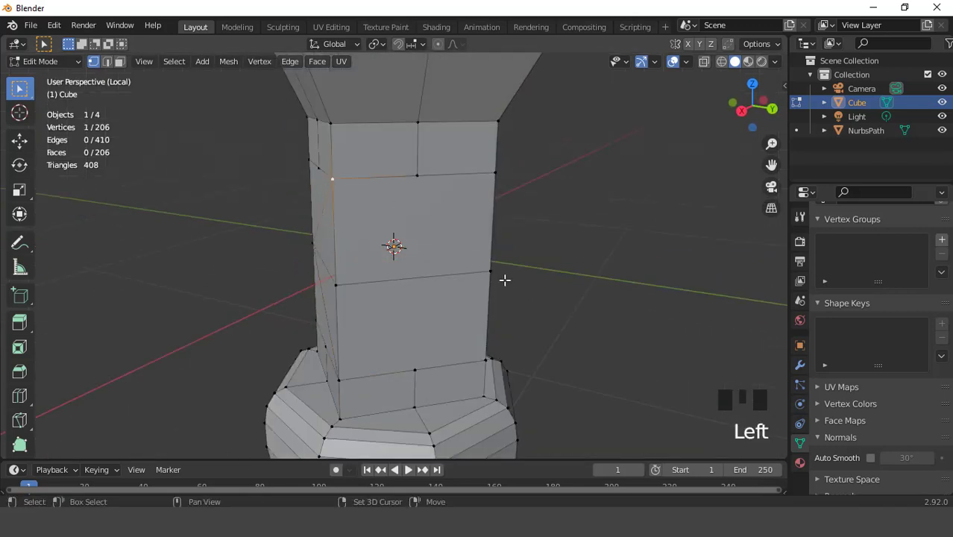
{"action": "key", "text": "j"}
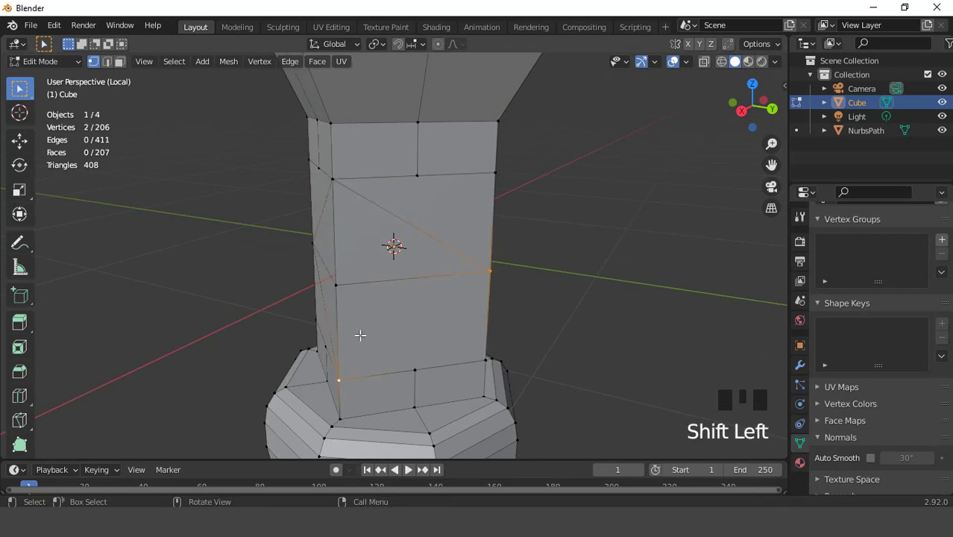
{"action": "key", "text": "j"}
Connect the neck's front middle-loop vertex to the -X corner vertices above and below, forming two diagonals across the front -X side.
{"action": "scroll", "coordinate": [361, 334], "scroll_direction": "down", "scroll_amount": 2}
{"action": "middle_click_drag", "start_coordinate": [362, 335], "coordinate": [513, 262]}
{"action": "key", "text": "KP_1"}
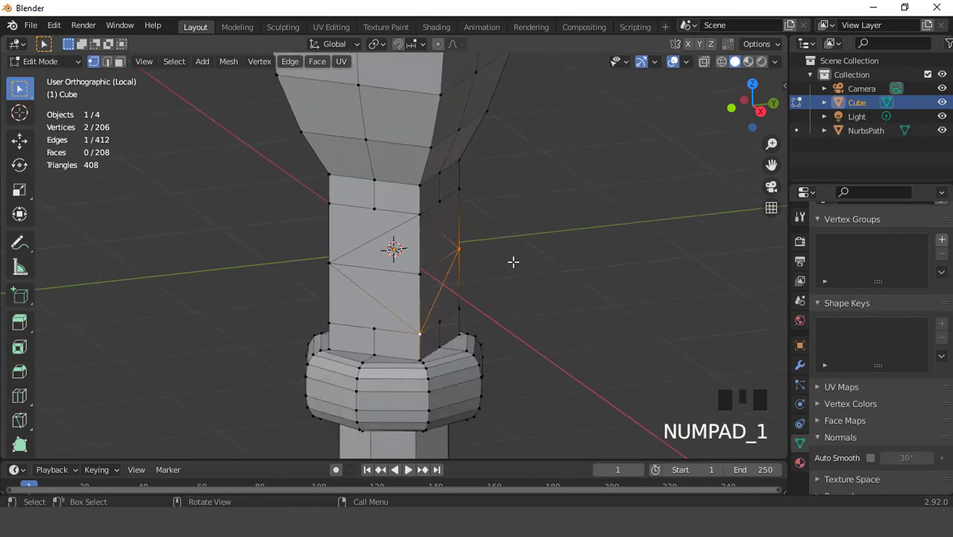
{"action": "scroll", "coordinate": [396, 250], "scroll_direction": "up", "scroll_amount": 1}
{"action": "left_click", "coordinate": [337, 229]}
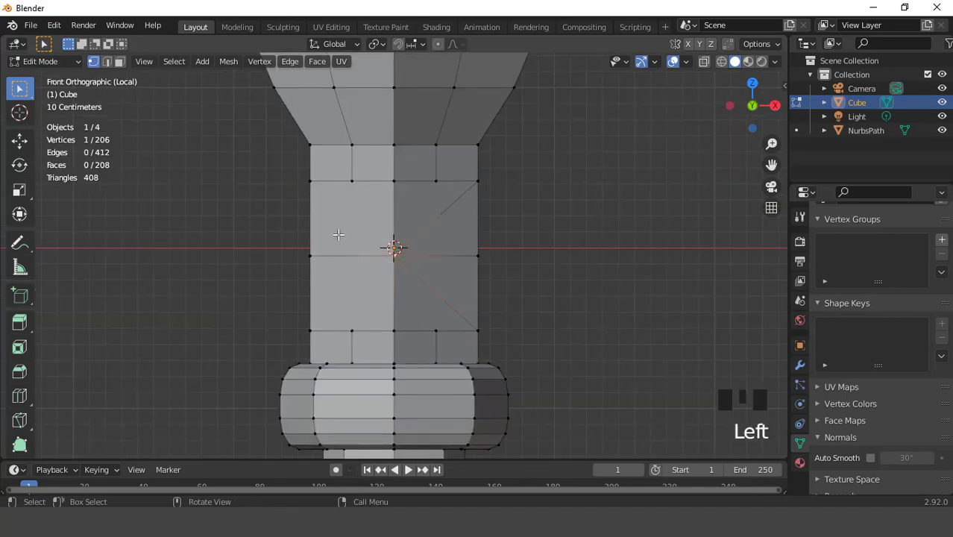
{"action": "middle_click_drag", "start_coordinate": [336, 230], "coordinate": [465, 320]}
{"action": "left_click", "coordinate": [349, 214], "text": "shift"}
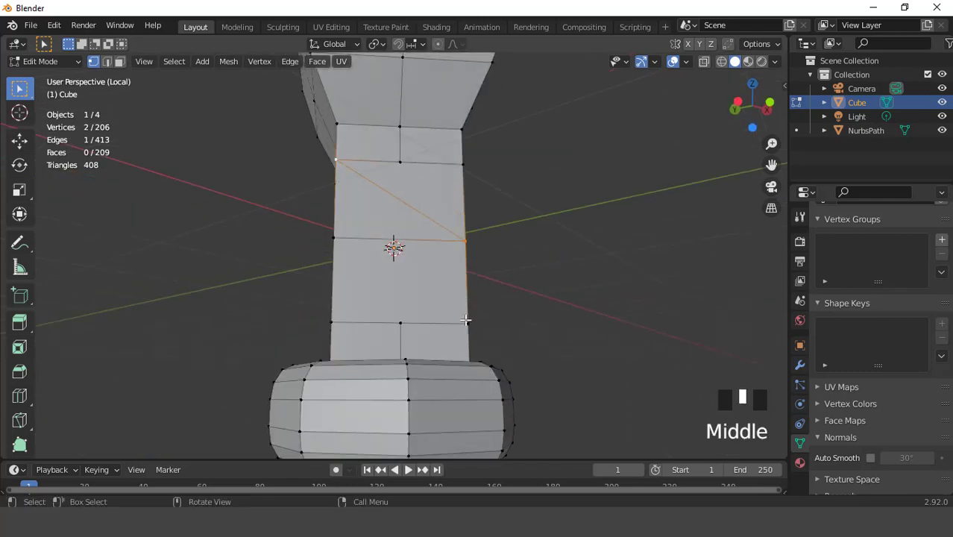
{"action": "left_click", "coordinate": [463, 320]}
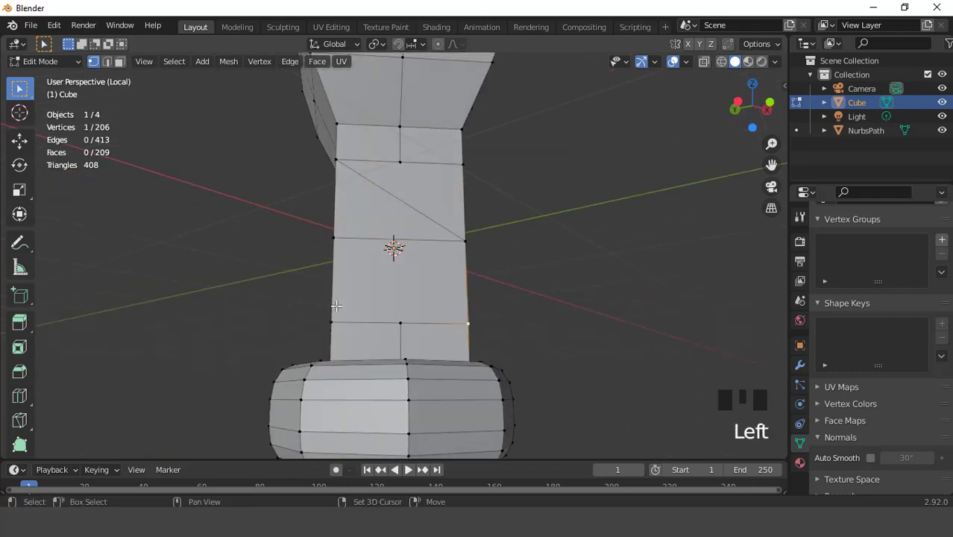
{"action": "left_click", "coordinate": [462, 247]}
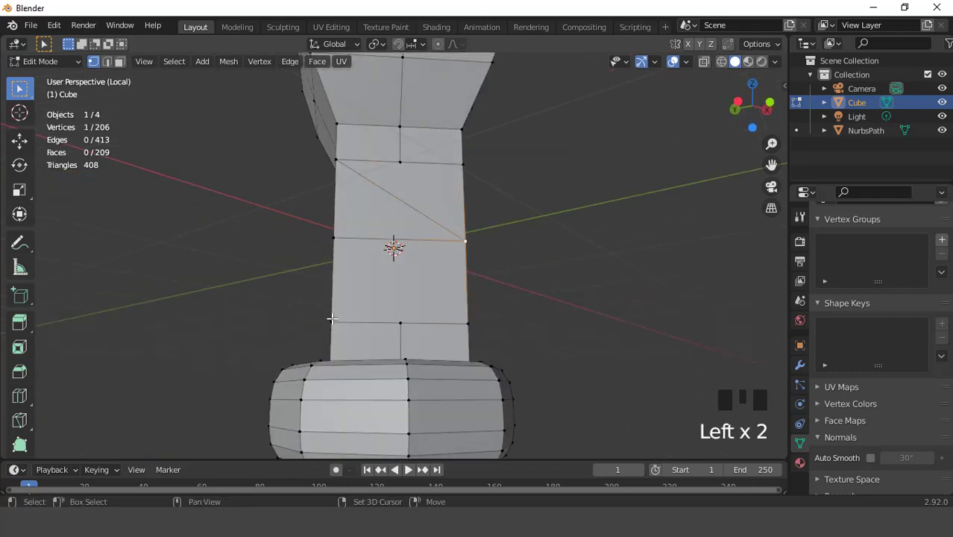
{"action": "left_click", "coordinate": [331, 319], "text": "shift"}
{"action": "key", "text": "j"}
Connect the neck's rear middle-loop vertex to the -X corner vertices above and below, completing the diamond on the -X side.
{"action": "middle_click_drag", "start_coordinate": [373, 222], "coordinate": [445, 230]}
{"action": "left_click", "coordinate": [443, 221]}
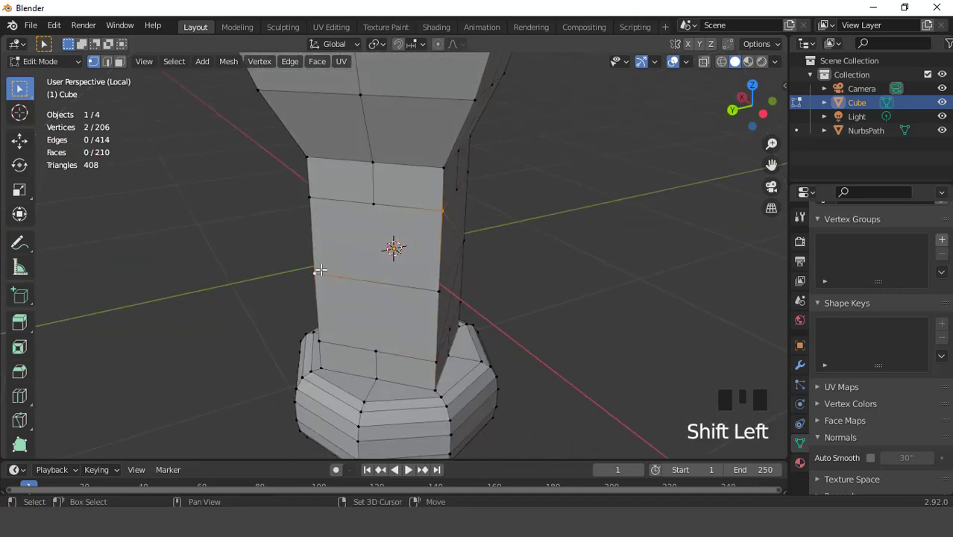
{"action": "middle_click_drag", "start_coordinate": [443, 276], "coordinate": [394, 249]}
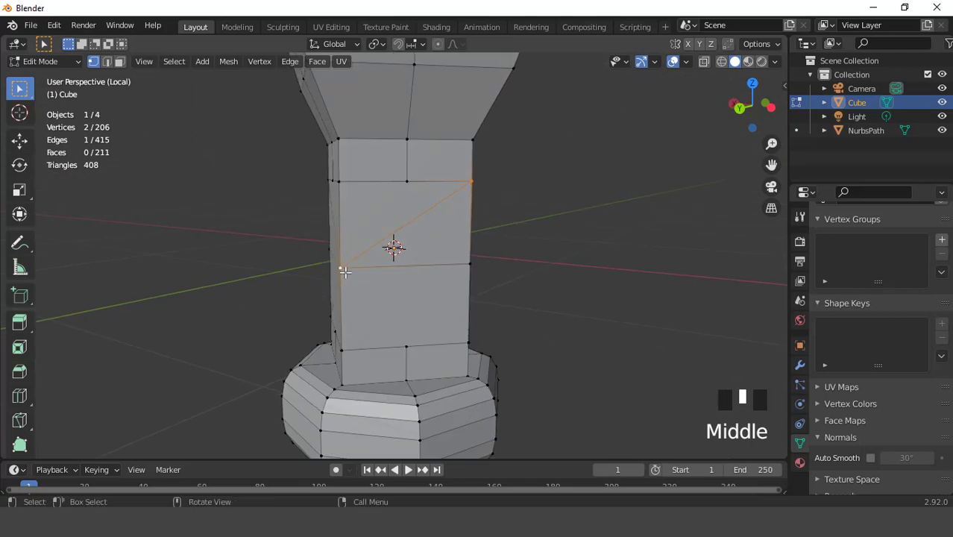
{"action": "left_click", "coordinate": [394, 249]}
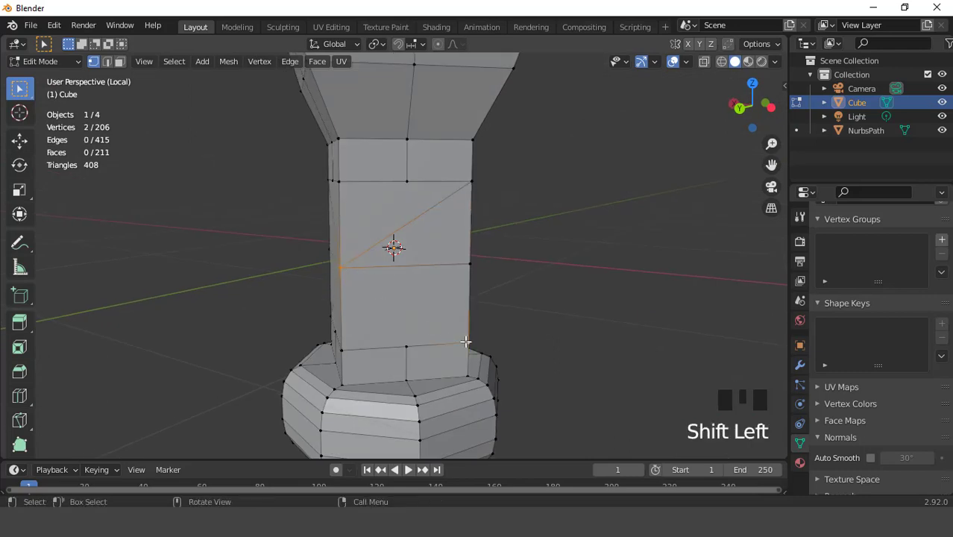
{"action": "key", "text": "KP_1"}
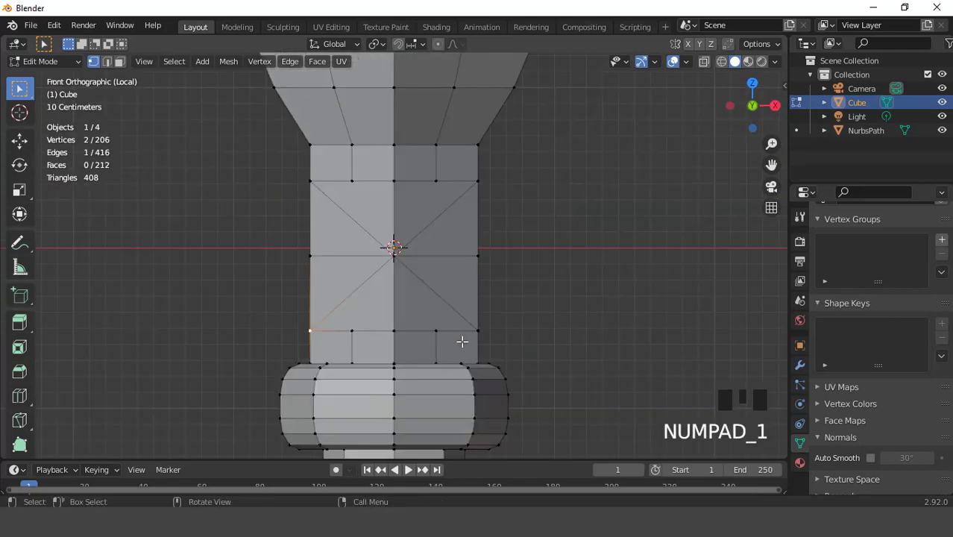
Delete the four faces inside the diamond on the neck's +X side.
{"action": "key", "text": "3"}
{"action": "middle_click_drag", "start_coordinate": [487, 260], "coordinate": [367, 252]}
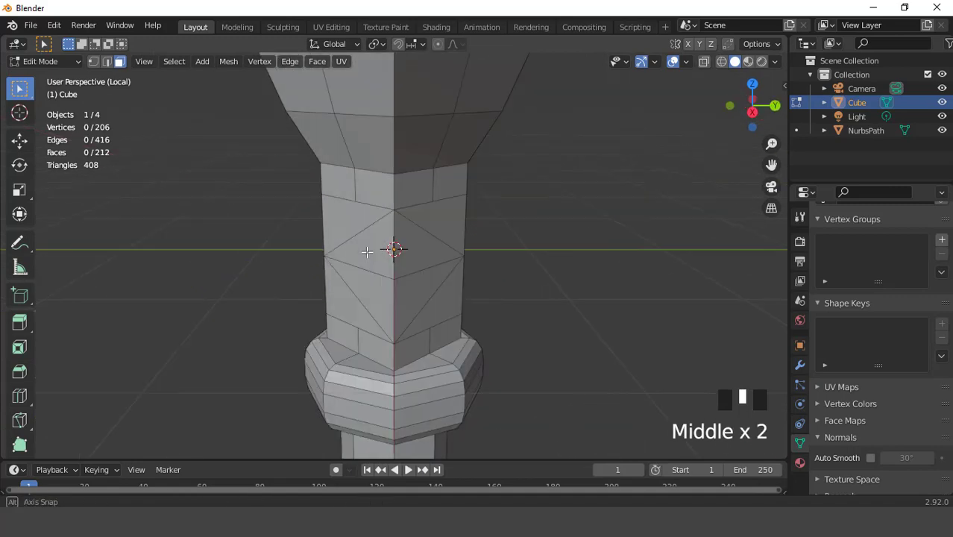
{"action": "left_click_drag", "start_coordinate": [367, 252], "coordinate": [402, 287]}
{"action": "key", "text": "x"}
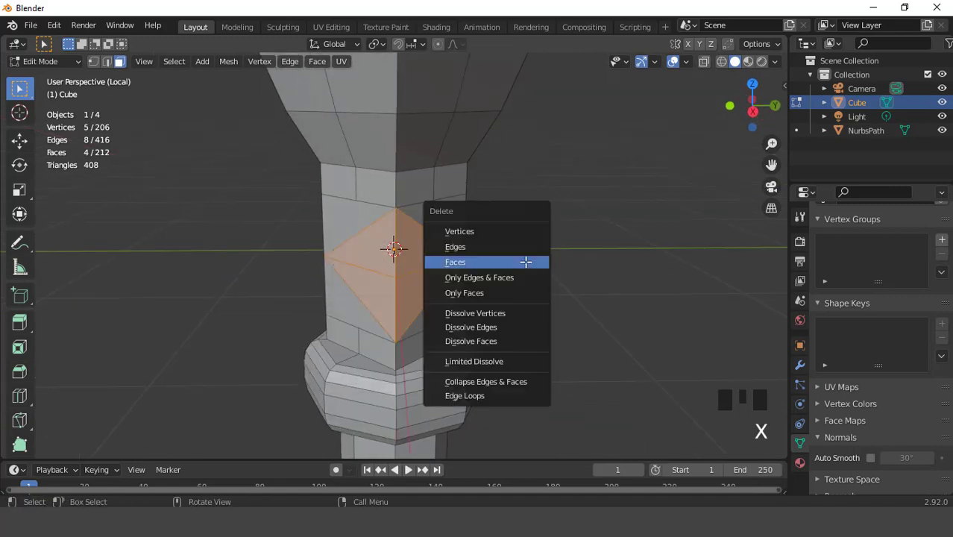
{"action": "left_click", "coordinate": [525, 262]}
Delete the four faces inside the diamond on the neck's -X side.
{"action": "middle_click_drag", "start_coordinate": [526, 266], "coordinate": [430, 255]}
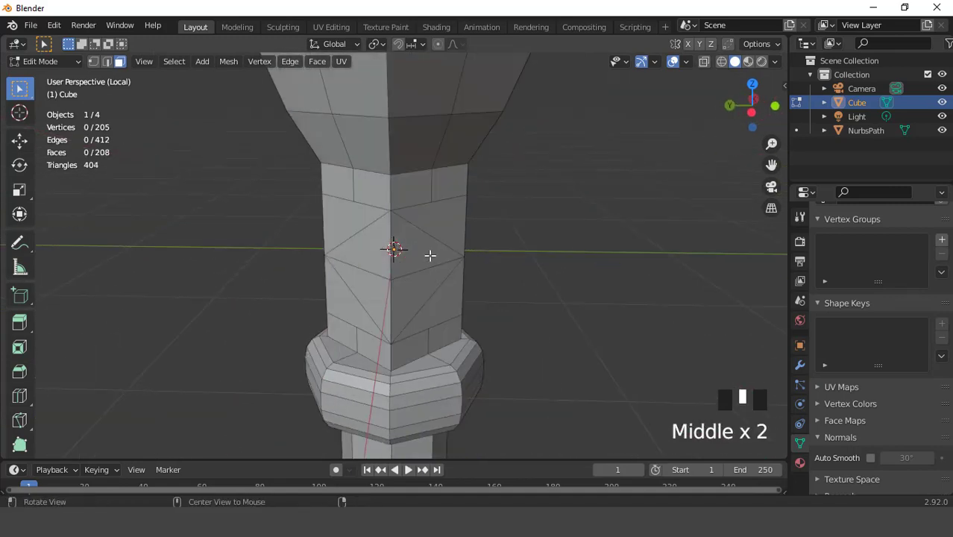
{"action": "left_click_drag", "start_coordinate": [381, 252], "coordinate": [399, 290]}
{"action": "key", "text": "x"}
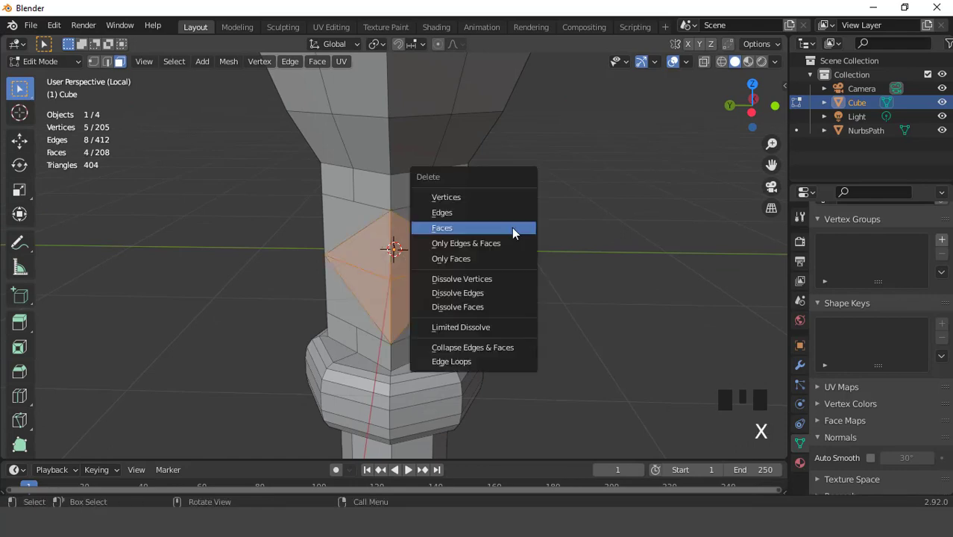
{"action": "left_click", "coordinate": [512, 229]}
Exit local view and leave edit mode on the spike-and-shaft mesh, using the front view.
{"action": "scroll", "coordinate": [517, 249], "scroll_direction": "down", "scroll_amount": 3}
{"action": "middle_click_drag", "start_coordinate": [516, 249], "coordinate": [404, 224]}
{"action": "scroll", "coordinate": [405, 223], "scroll_direction": "down", "scroll_amount": 2}
{"action": "key", "text": "KP_Divide"}
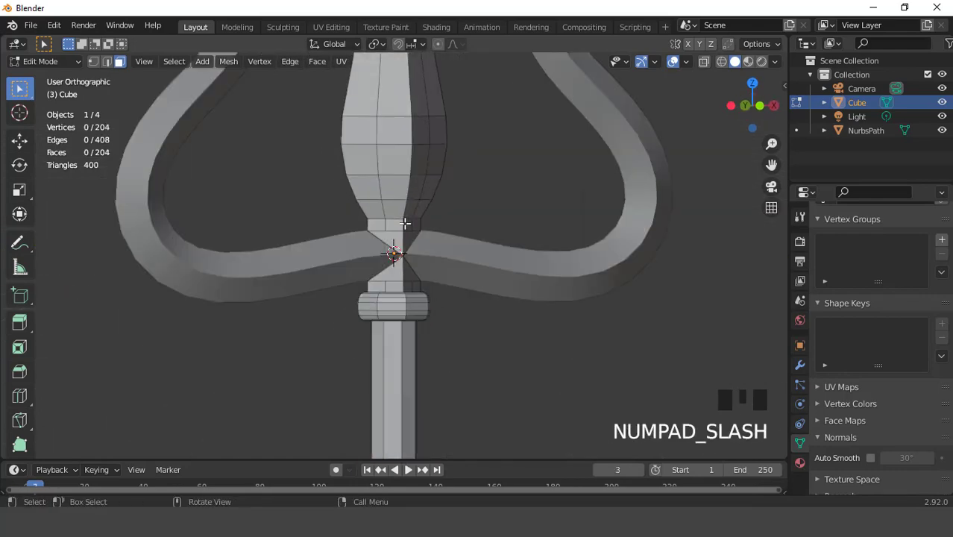
{"action": "key", "text": "KP_1"}
{"action": "key", "text": "Tab"}
{"action": "scroll", "coordinate": [415, 227], "scroll_direction": "down", "scroll_amount": 4}
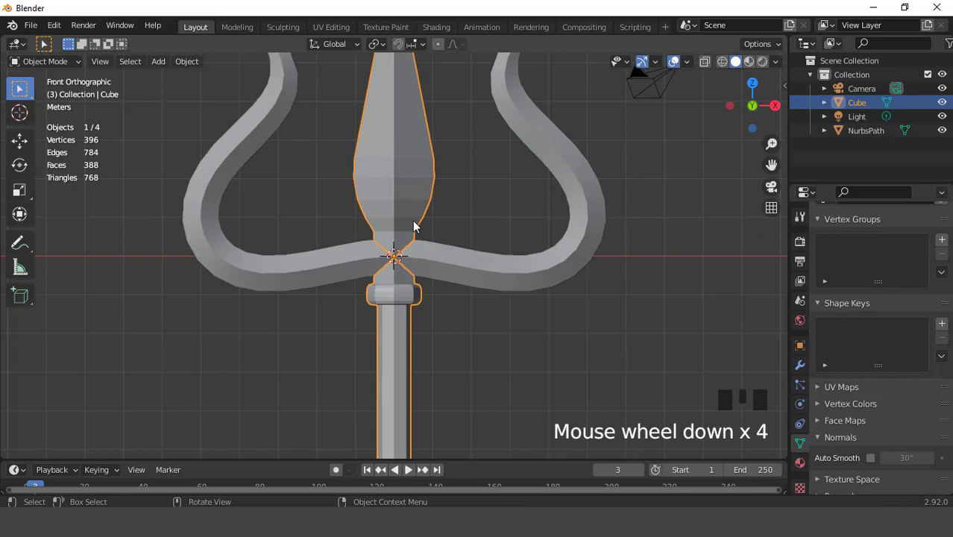
Delete the innermost ring of faces at the neck end of both curved horns.
{"action": "left_click", "coordinate": [450, 264], "text": "shift"}
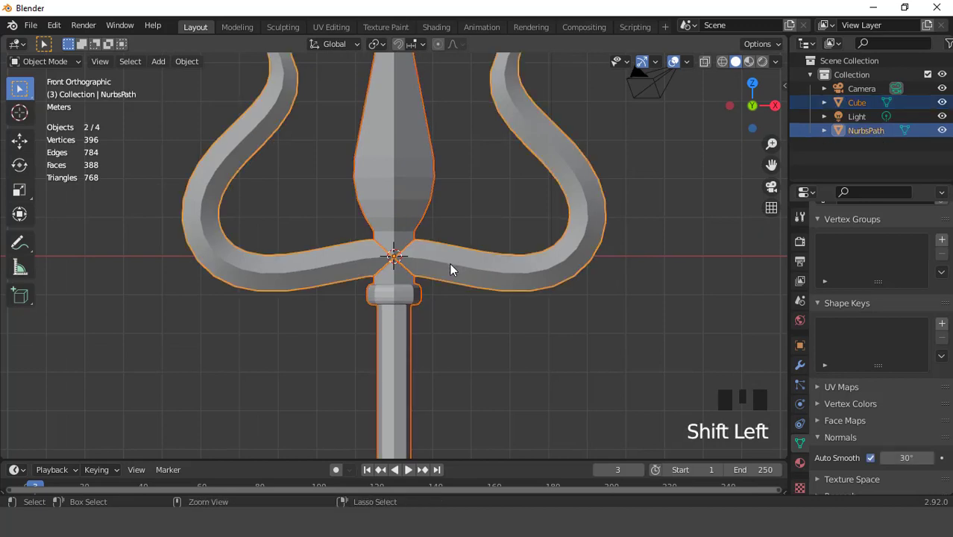
{"action": "scroll", "coordinate": [449, 262], "scroll_direction": "up", "scroll_amount": 2}
{"action": "left_click", "coordinate": [461, 262]}
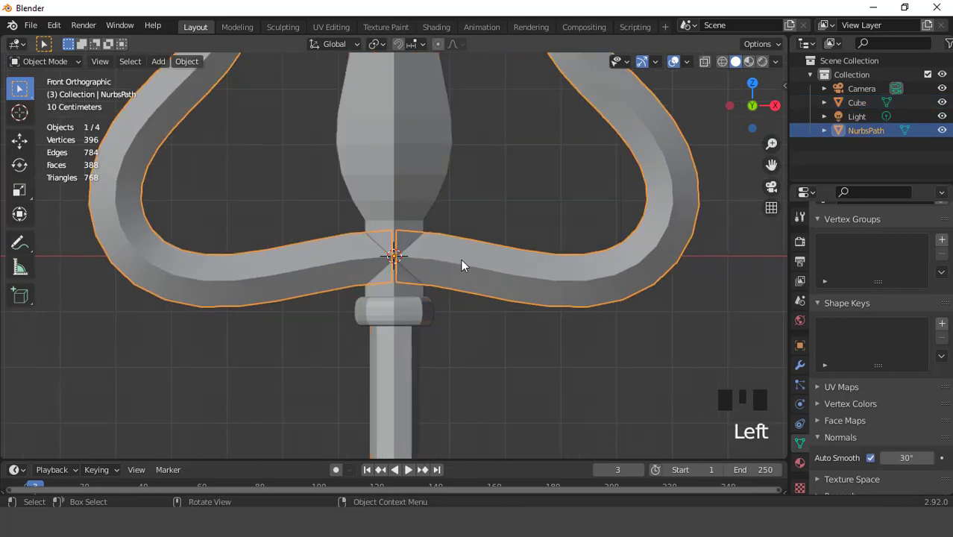
{"action": "scroll", "coordinate": [461, 261], "scroll_direction": "up", "scroll_amount": 2}
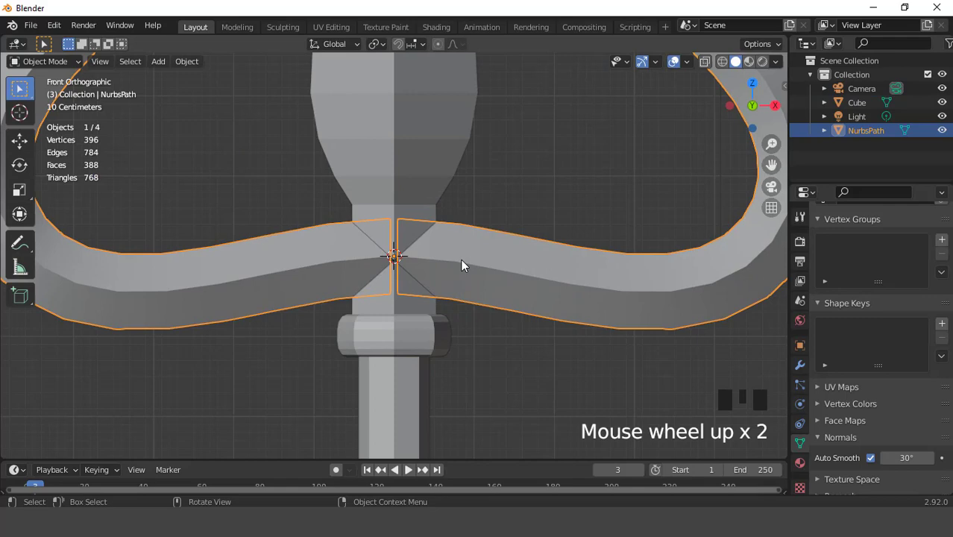
{"action": "key", "text": "Tab"}
{"action": "scroll", "coordinate": [458, 252], "scroll_direction": "up", "scroll_amount": 2}
{"action": "left_click", "coordinate": [453, 258]}
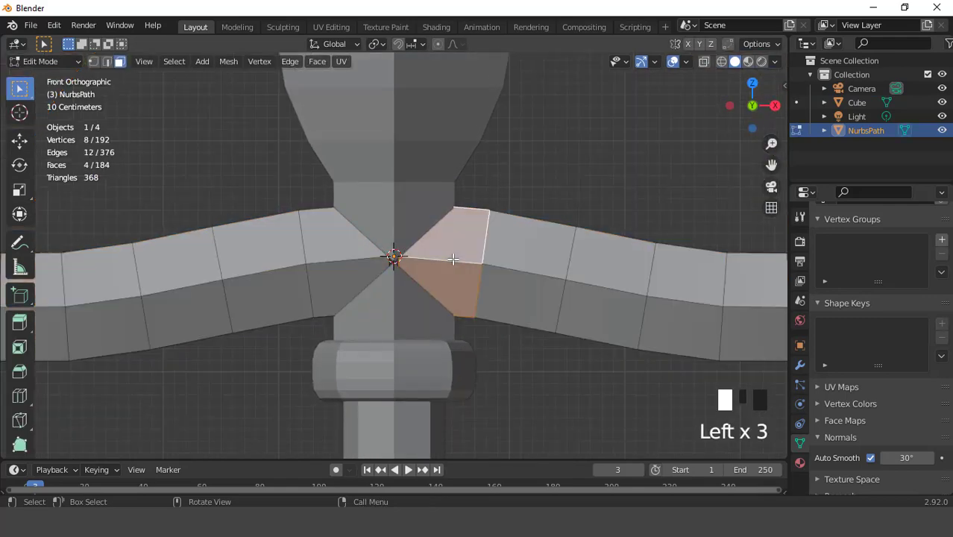
{"action": "left_click", "coordinate": [370, 261], "text": "shift"}
{"action": "key", "text": "x"}
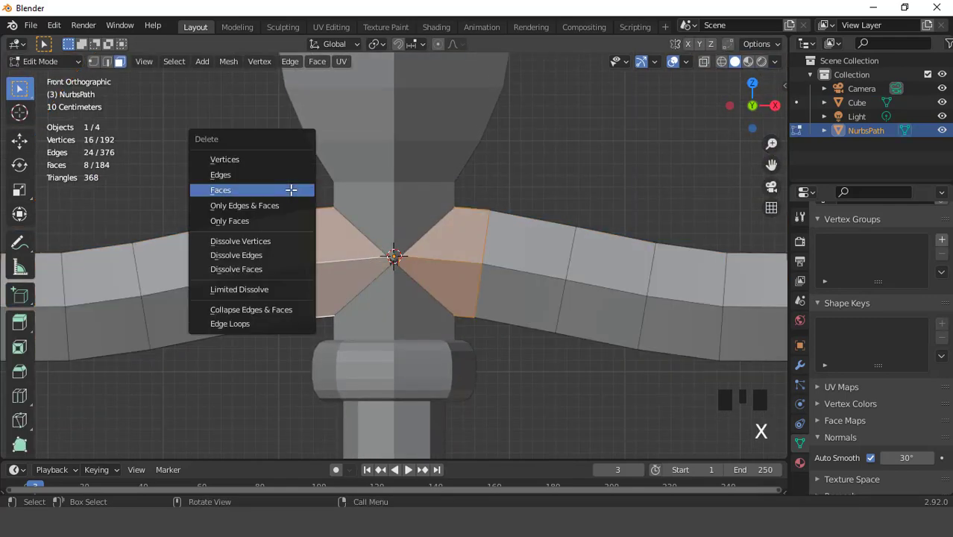
{"action": "left_click", "coordinate": [290, 189]}
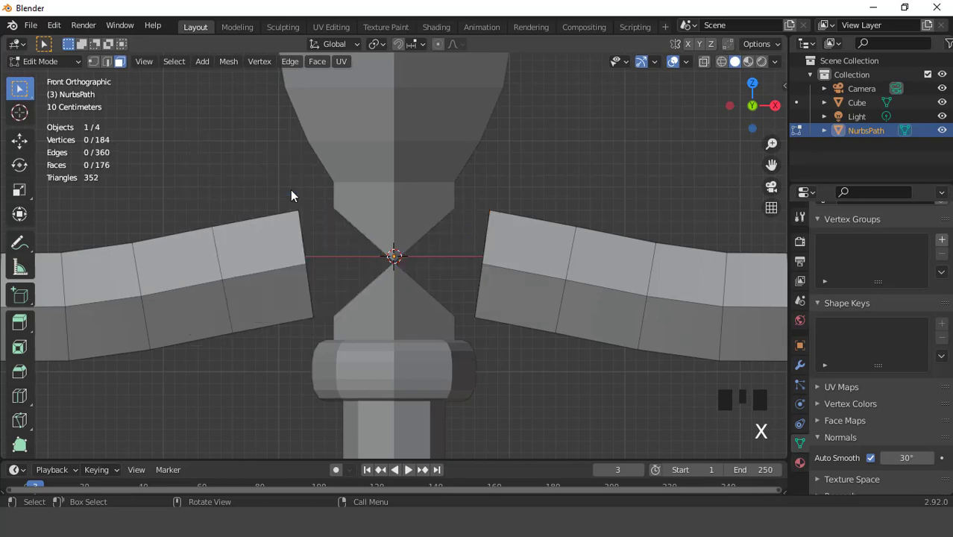
Leave edit mode and join the horns into the spike-and-shaft object Cube.
{"action": "scroll", "coordinate": [384, 205], "scroll_direction": "down", "scroll_amount": 3}
{"action": "key", "text": "Tab"}
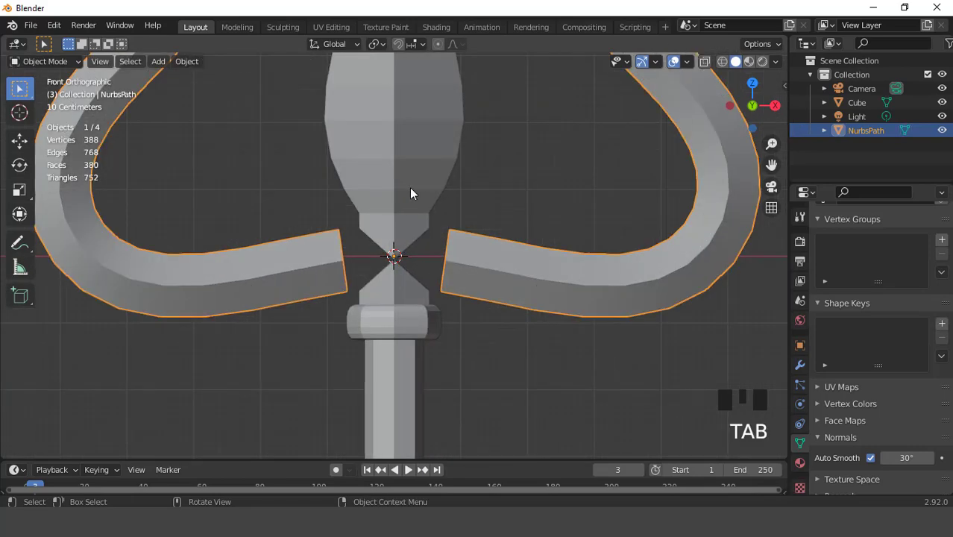
{"action": "left_click", "coordinate": [409, 190], "text": "shift"}
{"action": "key", "text": "ctrl+j"}
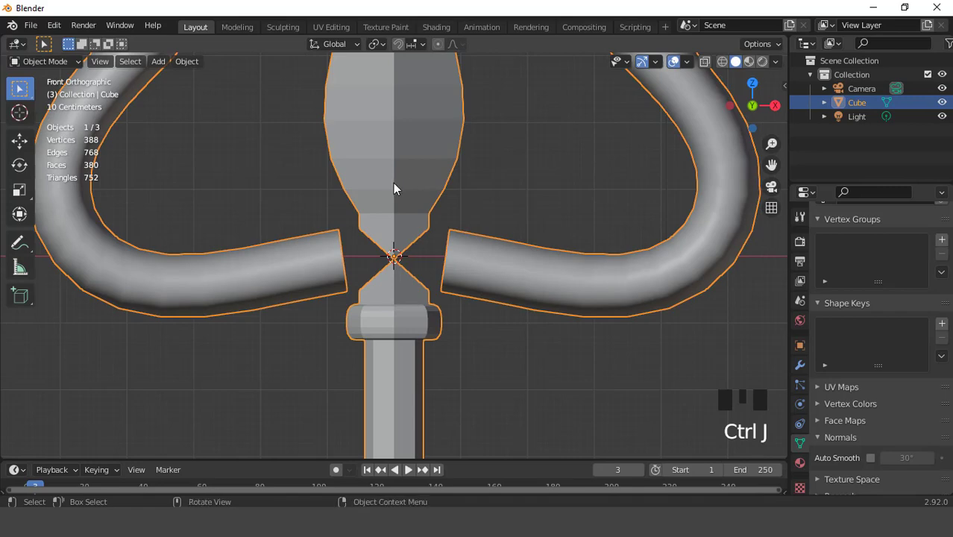
Enable Auto Smooth at 30° on the joined trident's normals.
{"action": "scroll", "coordinate": [394, 188], "scroll_direction": "up", "scroll_amount": 2}
{"action": "scroll", "coordinate": [399, 192], "scroll_direction": "down", "scroll_amount": 4}
{"action": "key", "text": "Tab"}
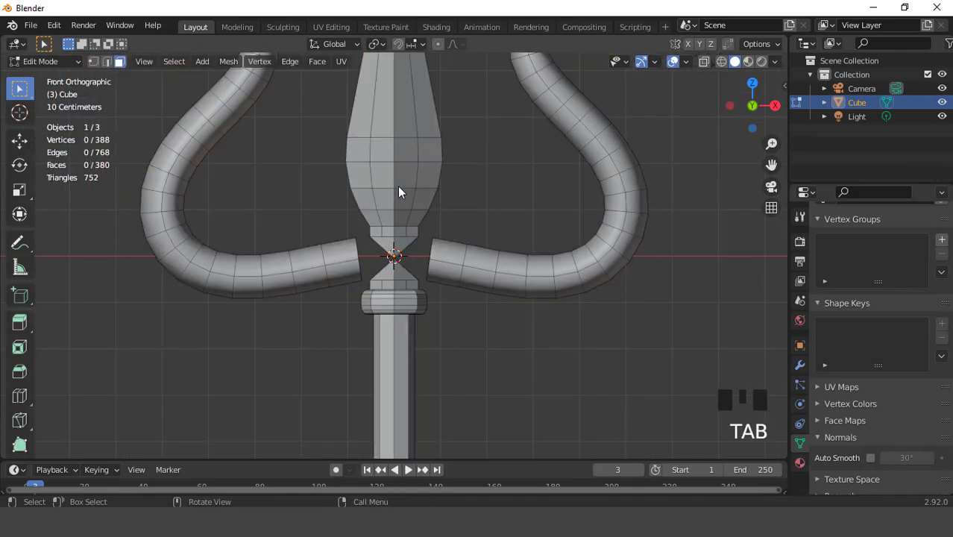
{"action": "key", "text": "Tab"}
{"action": "left_click", "coordinate": [870, 457]}
{"action": "scroll", "coordinate": [445, 230], "scroll_direction": "up", "scroll_amount": 1}
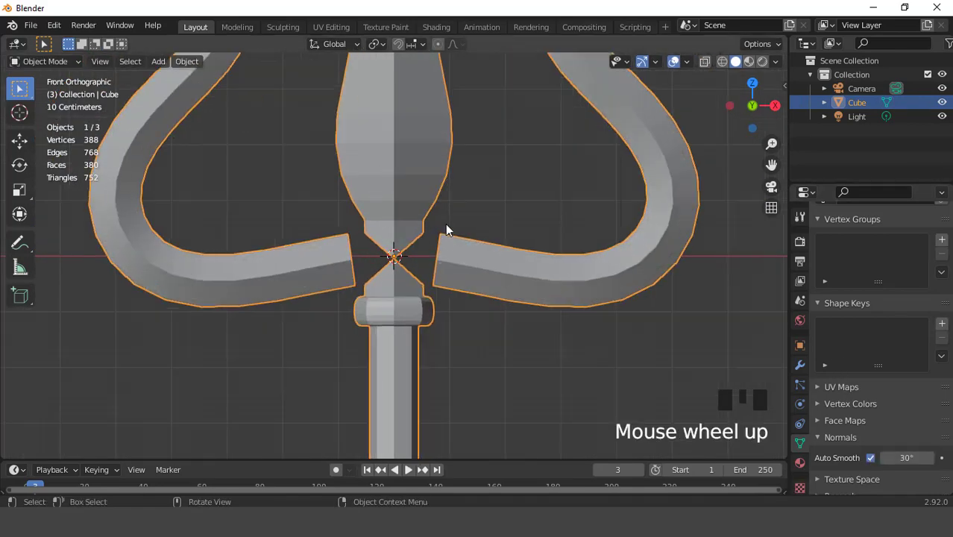
Enter edit mode on the joined trident with edge selection, viewing the gap between horn and neck.
{"action": "key", "text": "Tab"}
{"action": "scroll", "coordinate": [447, 230], "scroll_direction": "down", "scroll_amount": 1}
{"action": "middle_click_drag", "start_coordinate": [479, 239], "coordinate": [373, 239]}
{"action": "scroll", "coordinate": [431, 241], "scroll_direction": "up", "scroll_amount": 2}
{"action": "scroll", "coordinate": [473, 241], "scroll_direction": "up", "scroll_amount": 1}
{"action": "key", "text": "2"}
{"action": "left_click", "coordinate": [491, 243]}
{"action": "triple_click", "coordinate": [430, 228], "text": "shift"}
{"action": "scroll", "coordinate": [437, 224], "scroll_direction": "up", "scroll_amount": 4}
{"action": "scroll", "coordinate": [437, 223], "scroll_direction": "up", "scroll_amount": 2}
{"action": "scroll", "coordinate": [369, 255], "scroll_direction": "up", "scroll_amount": 3}
{"action": "scroll", "coordinate": [368, 254], "scroll_direction": "up", "scroll_amount": 1}
{"action": "scroll", "coordinate": [439, 251], "scroll_direction": "down", "scroll_amount": 7}
Bridge the edge loops between the +X horn's open end and the diamond opening in the neck.
{"action": "middle_click_drag", "start_coordinate": [439, 251], "coordinate": [404, 212]}
{"action": "left_click", "coordinate": [406, 222]}
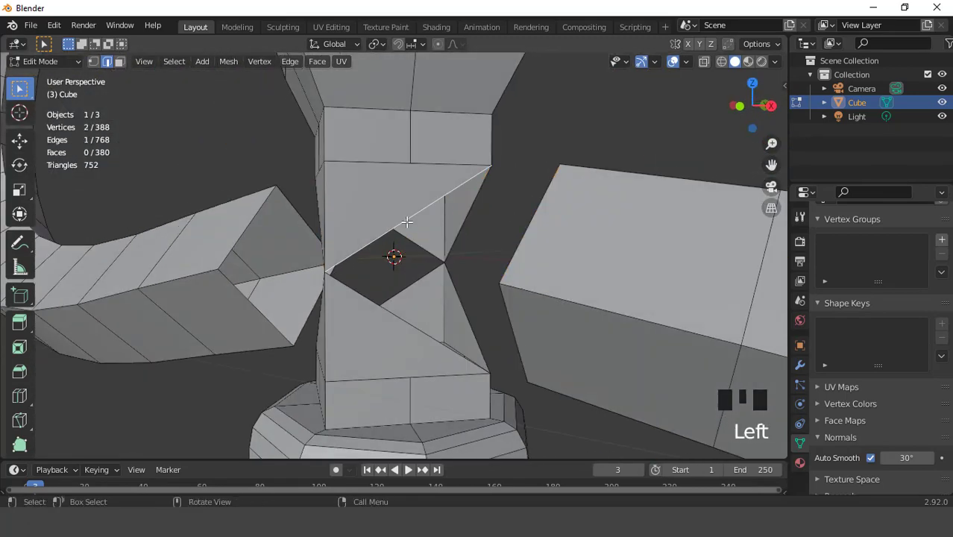
{"action": "left_click", "coordinate": [461, 310], "text": "shift"}
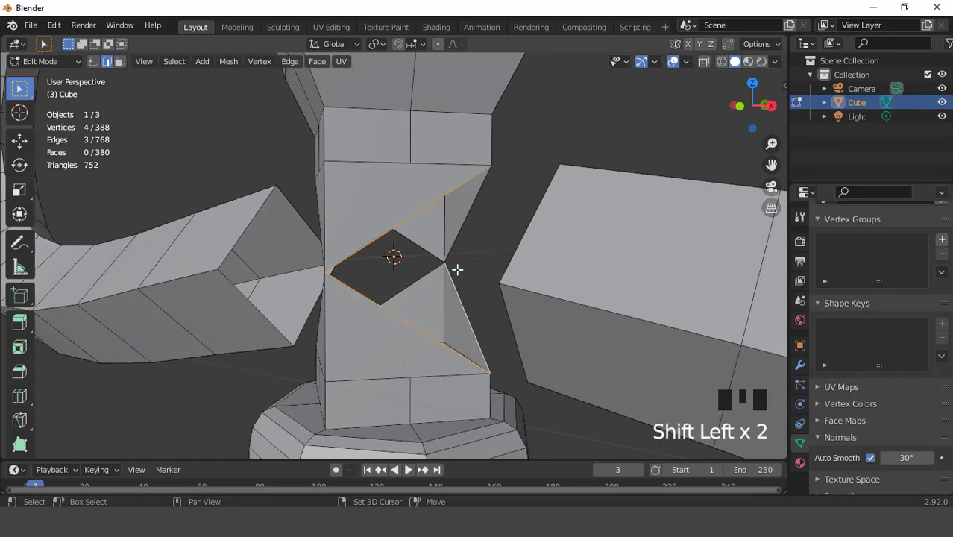
{"action": "middle_click_drag", "start_coordinate": [457, 237], "coordinate": [547, 162]}
{"action": "left_click", "coordinate": [513, 257], "text": "shift"}
{"action": "middle_click", "coordinate": [514, 257]}
{"action": "right_click", "coordinate": [546, 163]}
{"action": "right_click", "coordinate": [546, 164]}
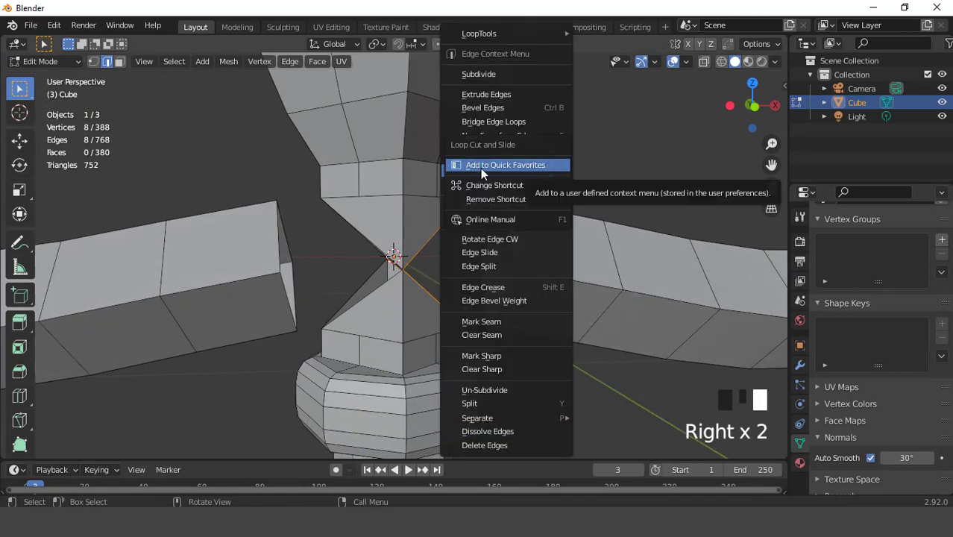
{"action": "right_click", "coordinate": [550, 157]}
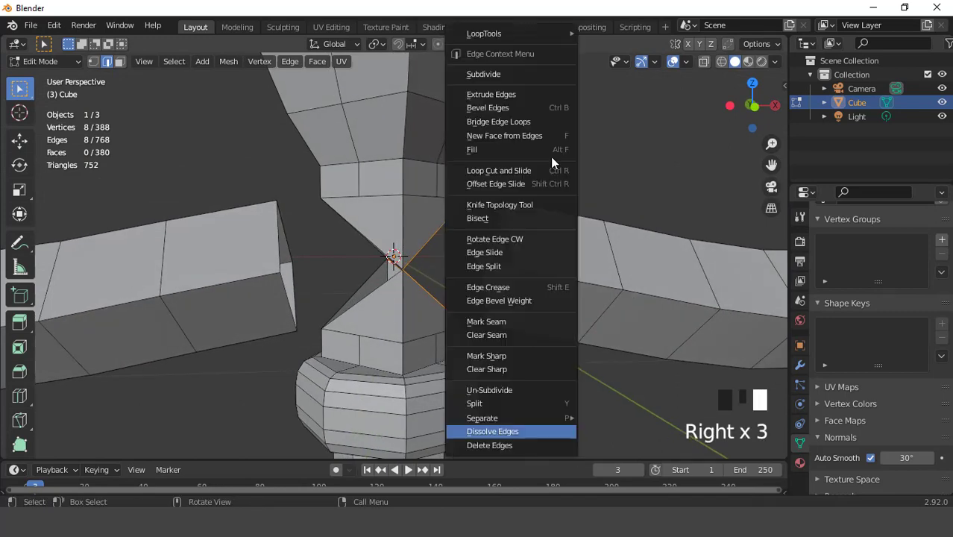
{"action": "left_click", "coordinate": [502, 122]}
Bridge the -X horn's open end to the neck's other diamond opening and leave edit mode.
{"action": "middle_click", "coordinate": [476, 256]}
{"action": "middle_click_drag", "start_coordinate": [475, 257], "coordinate": [240, 166]}
{"action": "left_click", "coordinate": [415, 237]}
{"action": "left_click", "coordinate": [287, 250], "text": "shift"}
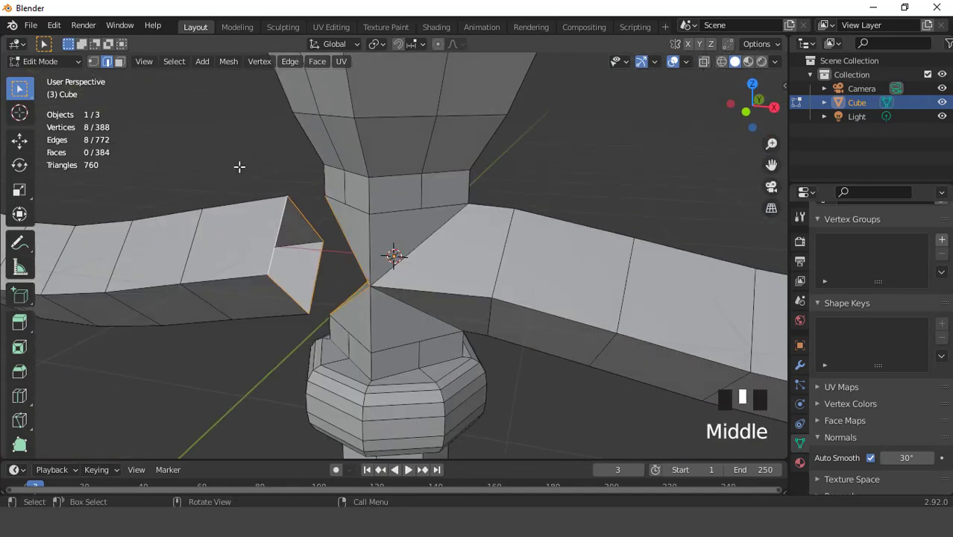
{"action": "right_click", "coordinate": [233, 138]}
{"action": "left_click", "coordinate": [232, 138]}
{"action": "scroll", "coordinate": [478, 253], "scroll_direction": "down", "scroll_amount": 6}
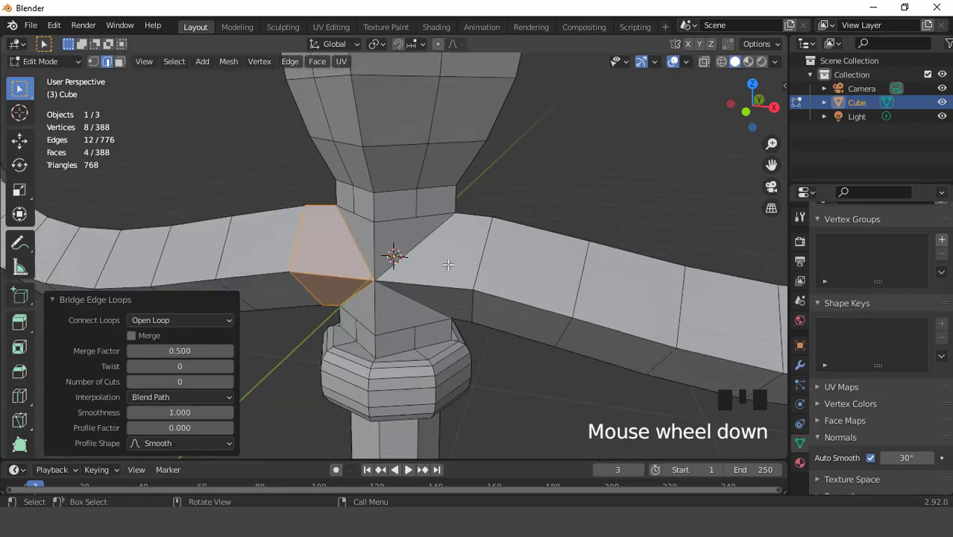
{"action": "middle_click_drag", "start_coordinate": [514, 216], "coordinate": [523, 239]}
{"action": "key", "text": "Tab"}
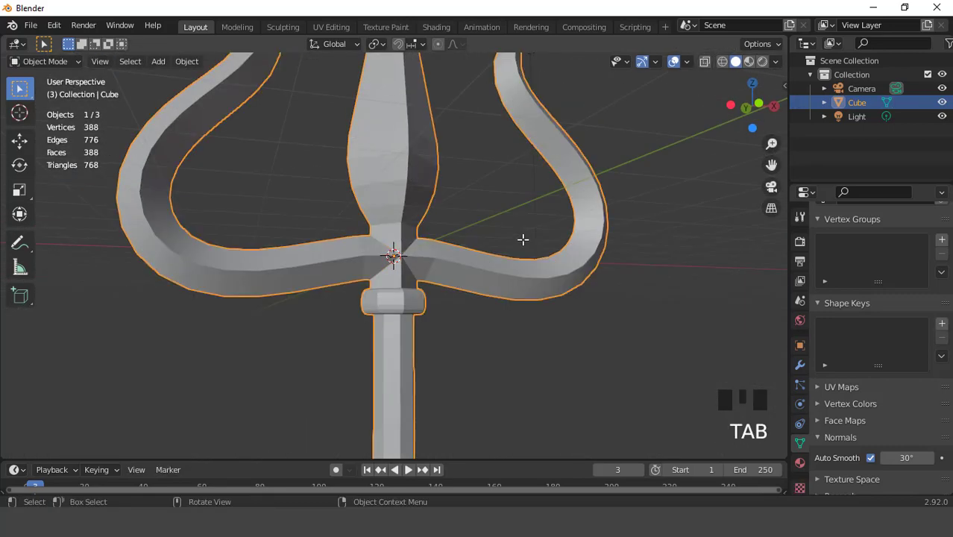
Examine the whole joined trident from the front, including its head and shaft.
{"action": "key", "text": "KP_1"}
{"action": "scroll", "coordinate": [523, 240], "scroll_direction": "down", "scroll_amount": 12}
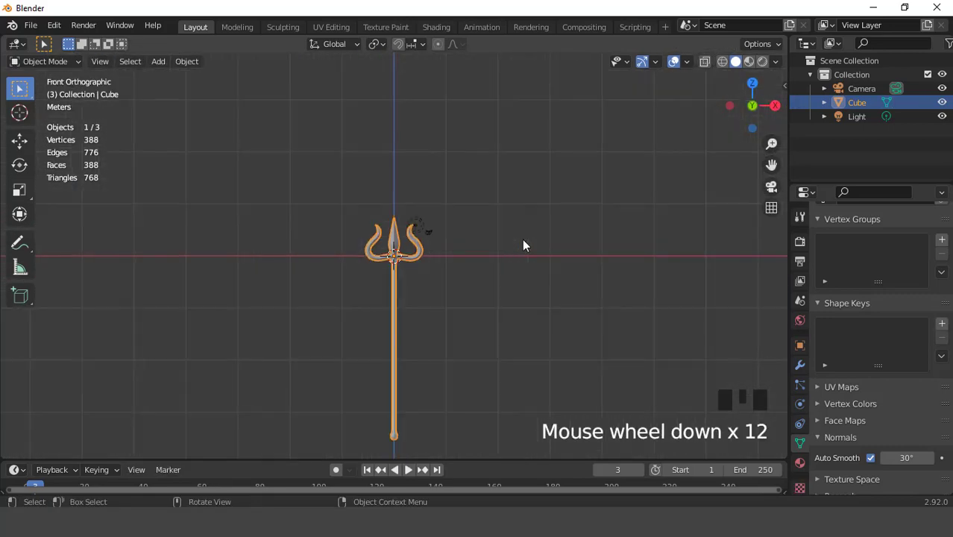
{"action": "key", "text": "ctrl+KP_2"}
{"action": "key", "text": "ctrl+KP_2"}
{"action": "key", "text": "ctrl+KP_2"}
{"action": "key", "text": "ctrl+KP_2"}
{"action": "key", "text": "ctrl+KP_2"}
{"action": "scroll", "coordinate": [524, 245], "scroll_direction": "up", "scroll_amount": 4}
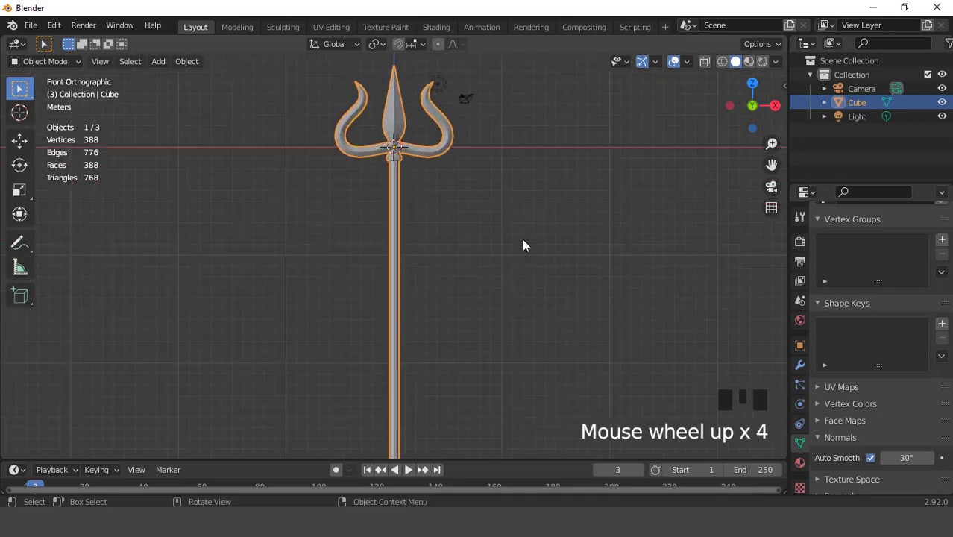
In camera view, scale the trident down to about 0.13, and again by 0.870.
{"action": "key", "text": "KP_0"}
{"action": "scroll", "coordinate": [523, 245], "scroll_direction": "down", "scroll_amount": 4}
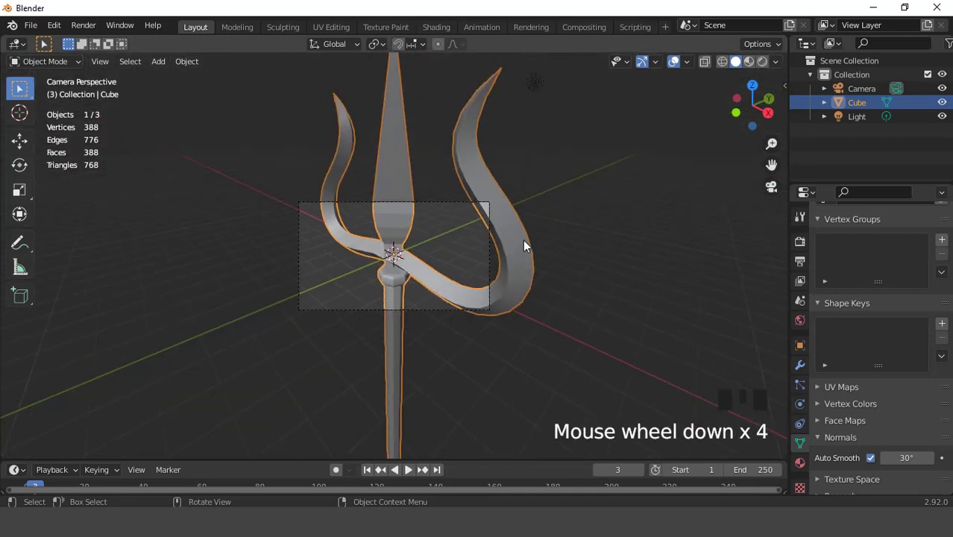
{"action": "key", "text": "s"}
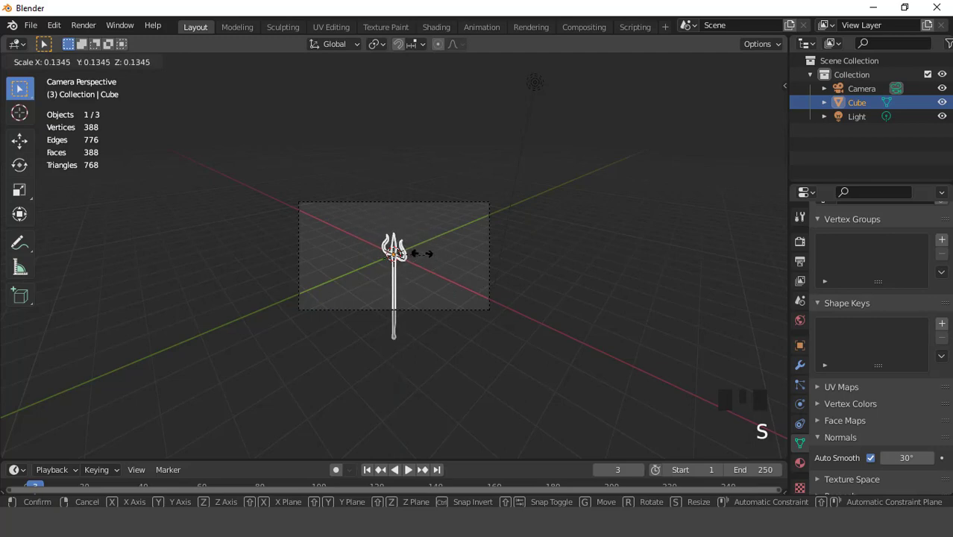
{"action": "left_click", "coordinate": [417, 250]}
{"action": "scroll", "coordinate": [417, 250], "scroll_direction": "up", "scroll_amount": 2}
{"action": "key", "text": "s"}
{"action": "left_click", "coordinate": [476, 275]}
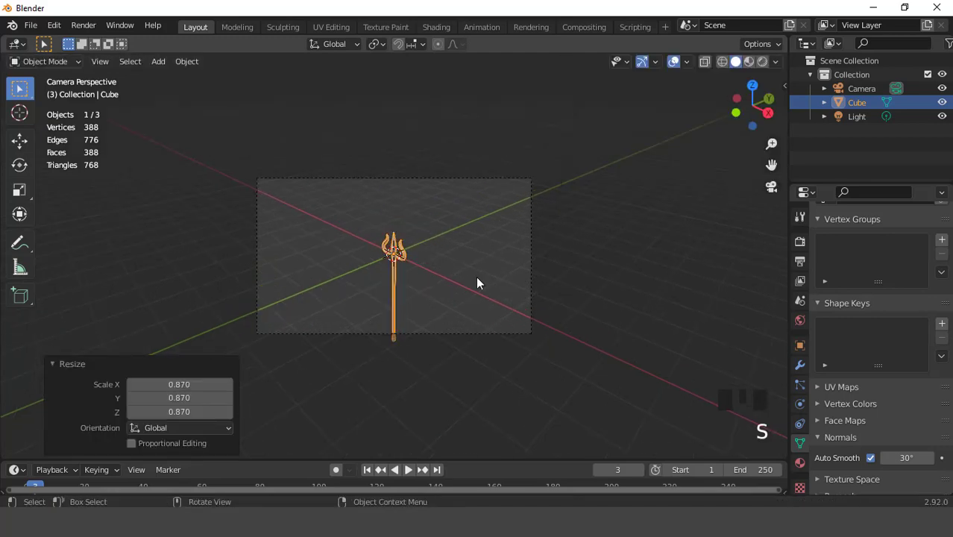
Move the trident up 0.91096 m along Z to fit it inside the camera frame.
{"action": "key", "text": "g"}
{"action": "key", "text": "z"}
{"action": "left_click", "coordinate": [473, 248]}
{"action": "scroll", "coordinate": [473, 248], "scroll_direction": "up", "scroll_amount": 6}
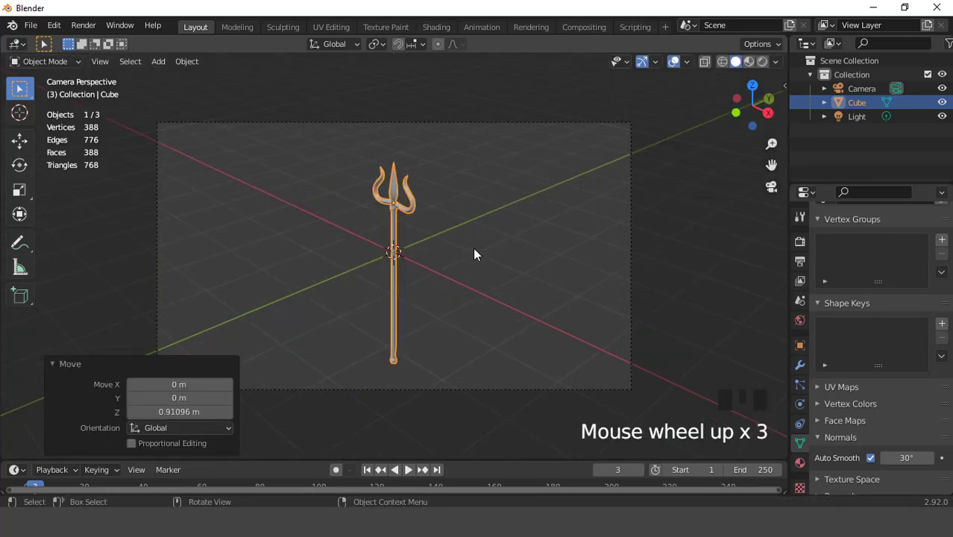
Frame the trident in front view and hide the viewport overlays.
{"action": "key", "text": "KP_1"}
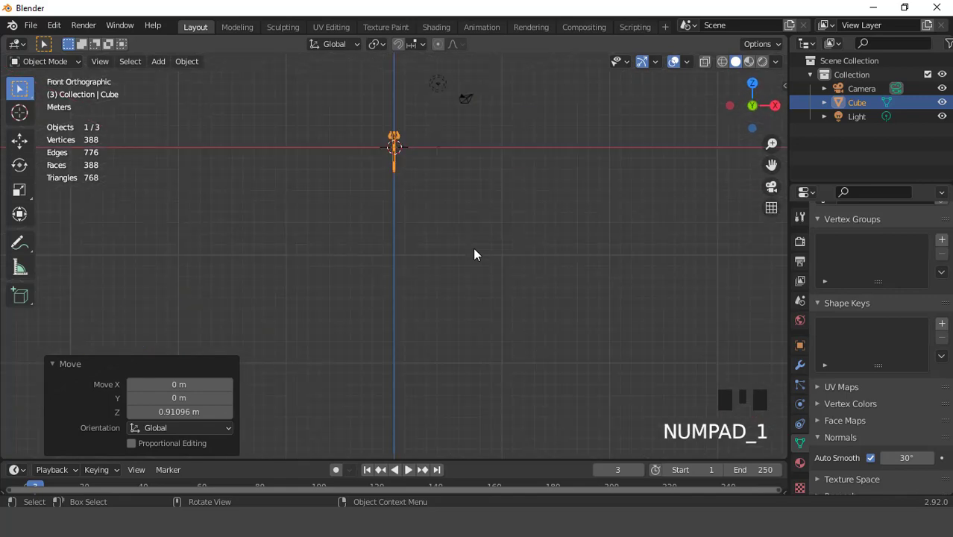
{"action": "key", "text": "KP_Decimal"}
{"action": "scroll", "coordinate": [475, 250], "scroll_direction": "up", "scroll_amount": 3}
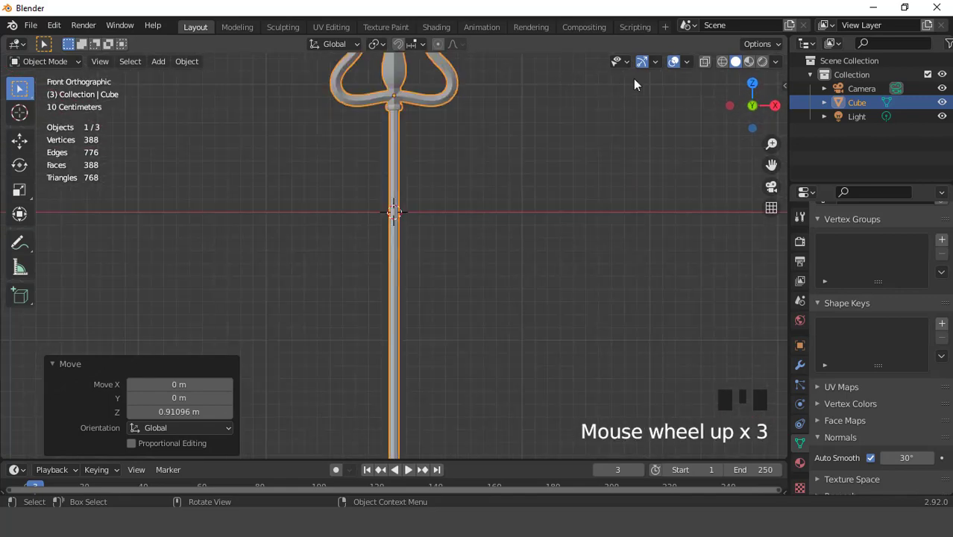
{"action": "left_click", "coordinate": [670, 63]}
Inspect the finished trident from the front and at an angle, including its head up close.
{"action": "scroll", "coordinate": [564, 132], "scroll_direction": "down", "scroll_amount": 3}
{"action": "middle_click_drag", "start_coordinate": [564, 132], "coordinate": [512, 151]}
{"action": "scroll", "coordinate": [453, 167], "scroll_direction": "up", "scroll_amount": 3}
{"action": "scroll", "coordinate": [404, 195], "scroll_direction": "down", "scroll_amount": 3}
{"action": "scroll", "coordinate": [461, 174], "scroll_direction": "up", "scroll_amount": 3}
{"action": "scroll", "coordinate": [513, 151], "scroll_direction": "down", "scroll_amount": 2}
{"action": "key", "text": "KP_1"}
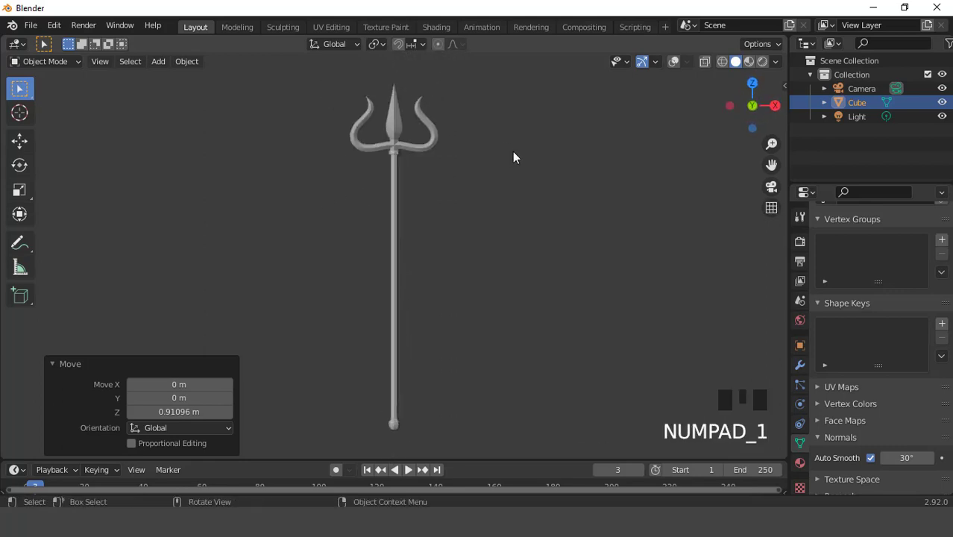
{"action": "key", "text": "ctrl+KP_8"}
{"action": "key", "text": "ctrl+KP_8"}
{"action": "key", "text": "ctrl+KP_8"}
{"action": "key", "text": "ctrl+KP_8"}
{"action": "key", "text": "ctrl+KP_8"}
{"action": "key", "text": "ctrl+KP_8"}
{"action": "key", "text": "ctrl+KP_8"}
{"action": "key", "text": "ctrl+KP_8"}
{"action": "key", "text": "ctrl+KP_8"}
{"action": "key", "text": "ctrl+KP_8"}
{"action": "scroll", "coordinate": [250, 191], "scroll_direction": "up", "scroll_amount": 7}
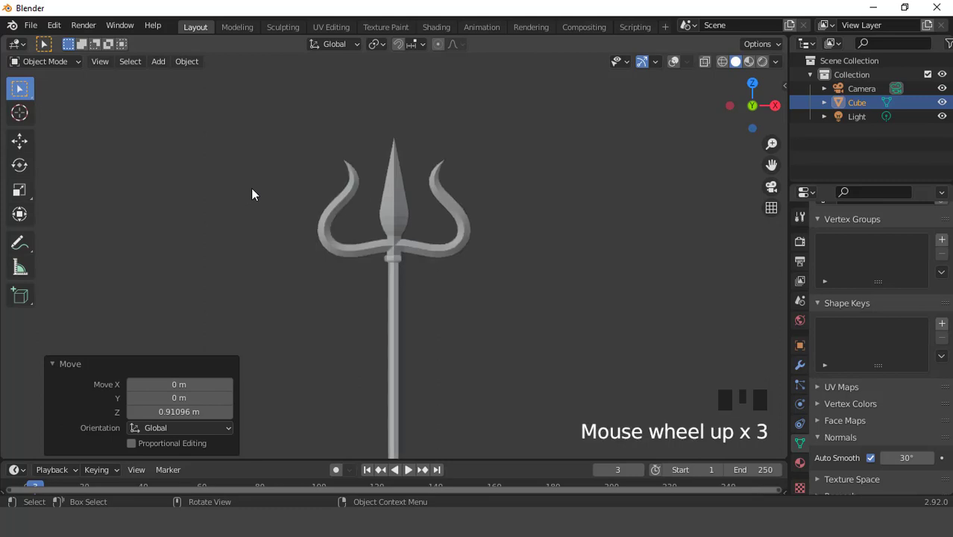
{"action": "middle_click_drag", "start_coordinate": [484, 199], "coordinate": [406, 197]}
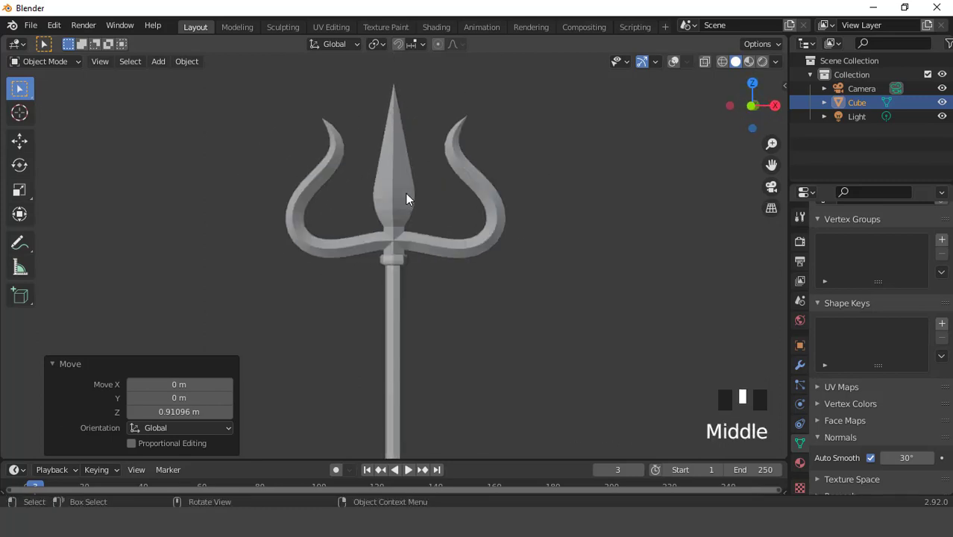
{"action": "key", "text": "KP_1"}
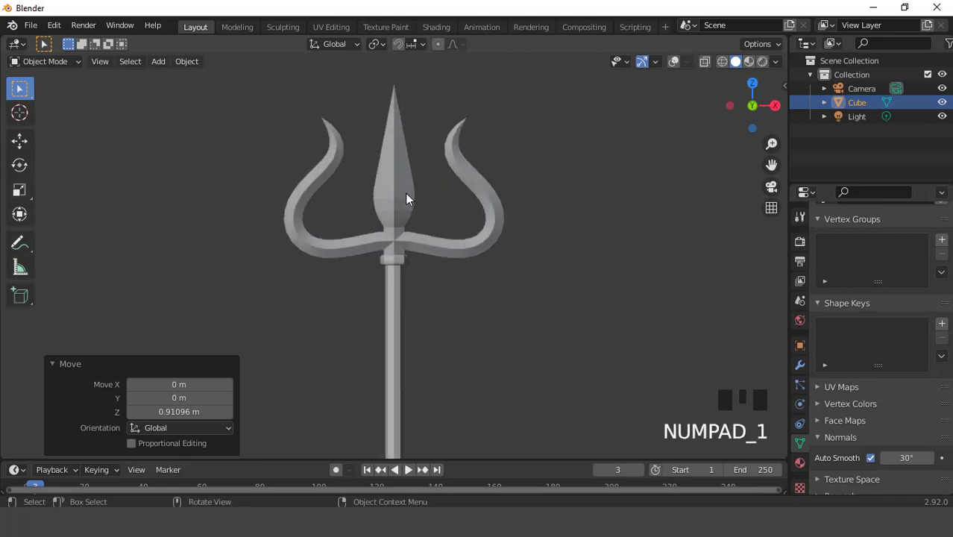
Enable Ambient Occlusion and Screen Space Reflections for the render, with Refraction on and Max Roughness at 0.247.
{"action": "left_click", "coordinate": [803, 244]}
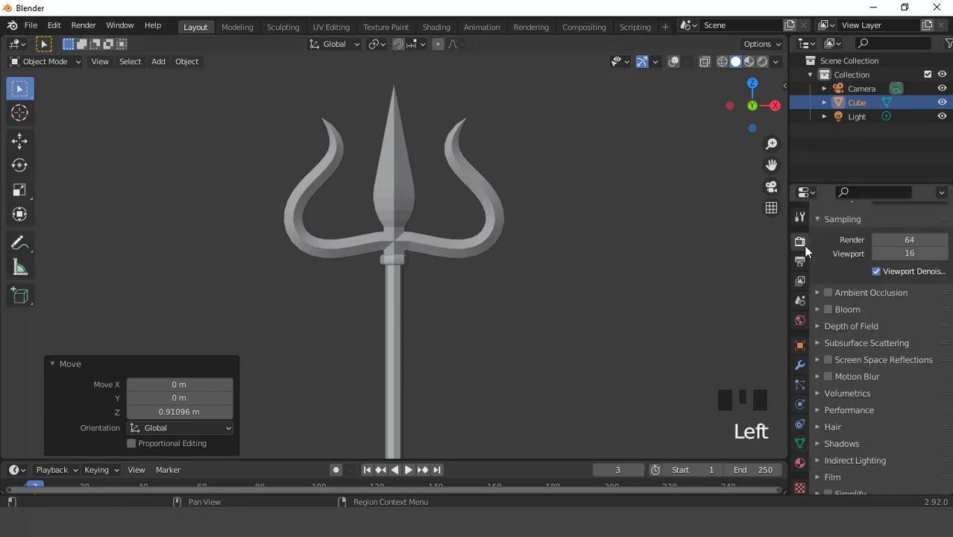
{"action": "left_click", "coordinate": [829, 291]}
{"action": "left_click", "coordinate": [828, 360]}
{"action": "left_click", "coordinate": [817, 359]}
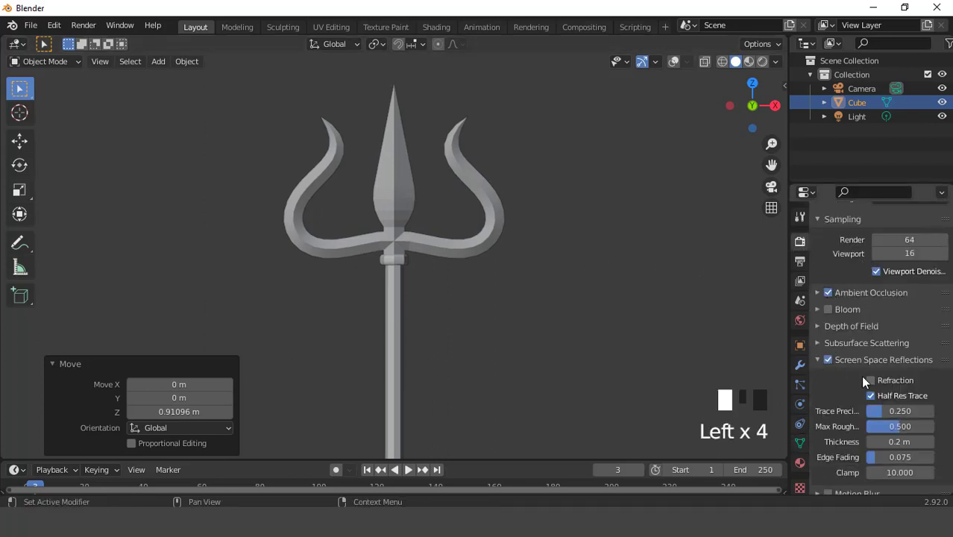
{"action": "left_click", "coordinate": [871, 389]}
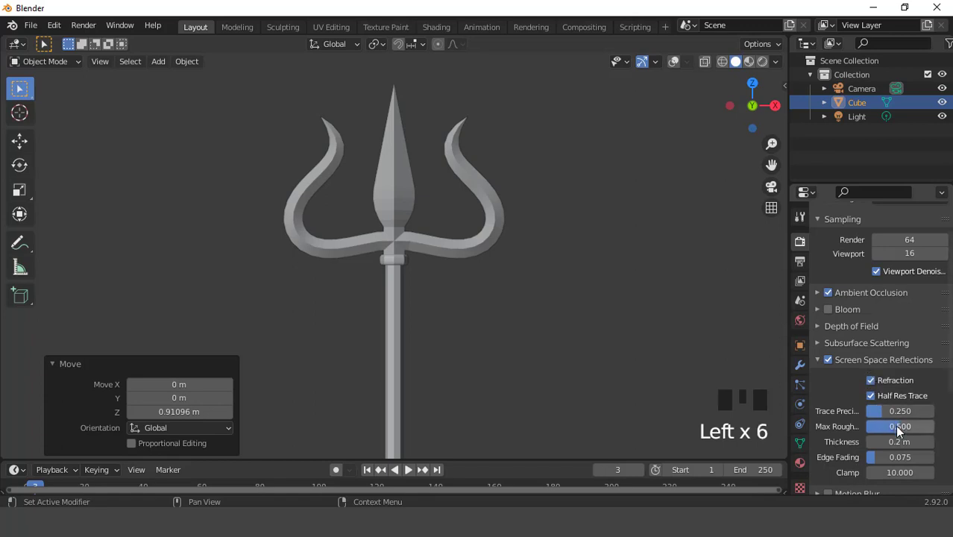
Switch the viewport to rendered shading and turn off Scene World lighting.
{"action": "left_click", "coordinate": [765, 63]}
{"action": "left_click", "coordinate": [777, 62]}
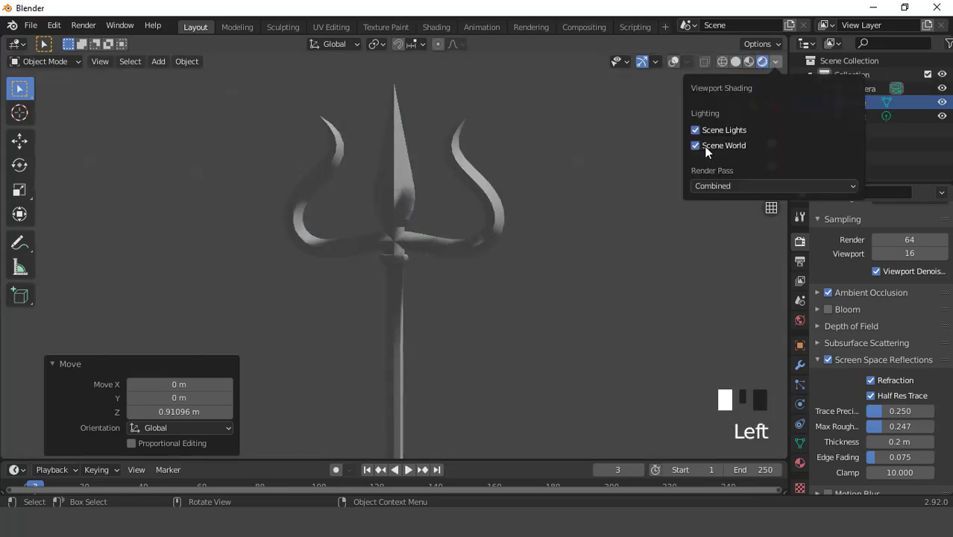
{"action": "left_click", "coordinate": [696, 147]}
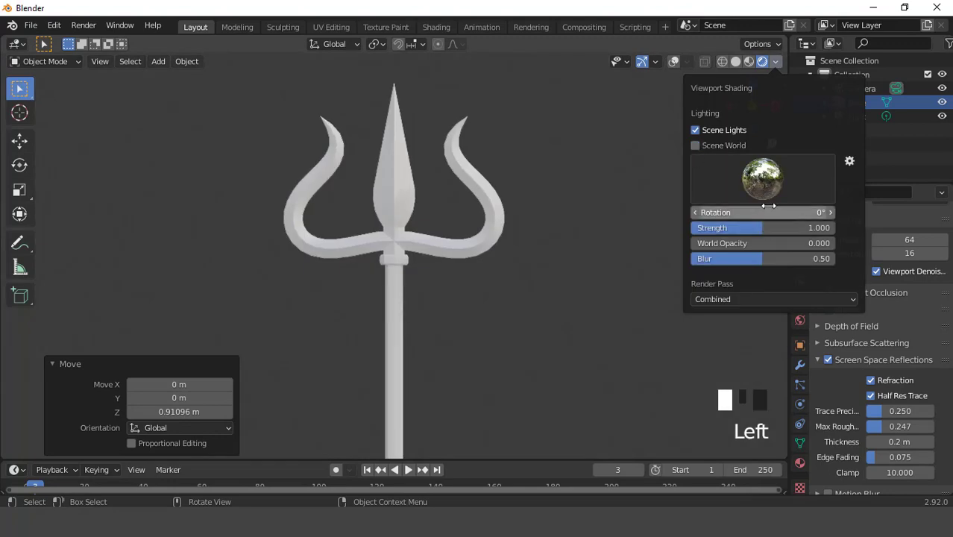
Give the trident a new material with a golden-orange base color and Metallic set to 1.000.
{"action": "scroll", "coordinate": [831, 374], "scroll_direction": "down", "scroll_amount": 6}
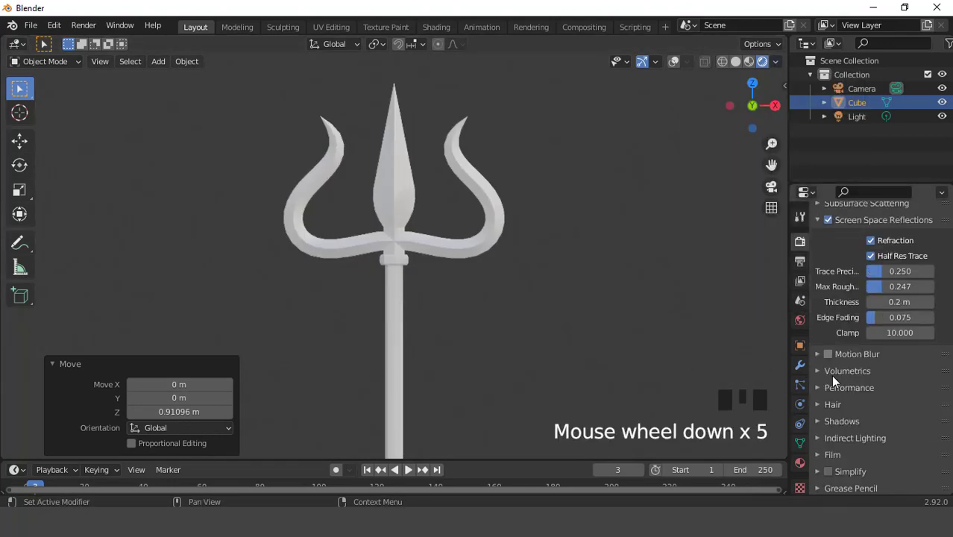
{"action": "left_click", "coordinate": [800, 463]}
{"action": "left_click", "coordinate": [896, 298]}
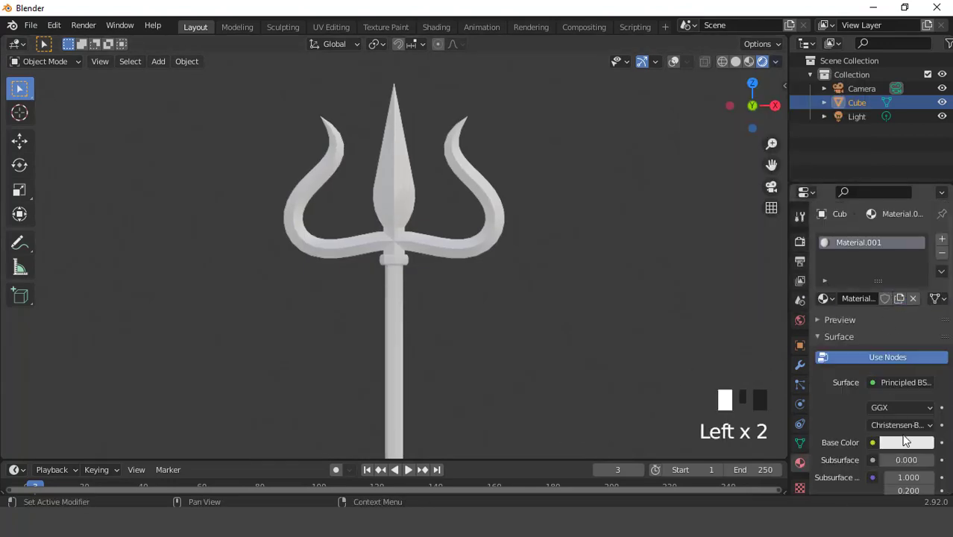
{"action": "left_click", "coordinate": [905, 443]}
{"action": "left_click", "coordinate": [833, 322]}
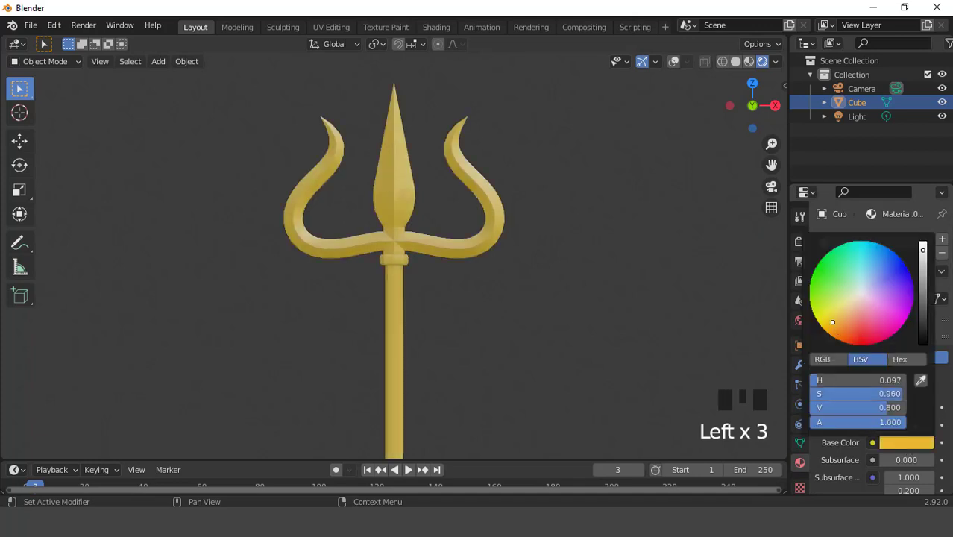
{"action": "left_click_drag", "start_coordinate": [825, 322], "coordinate": [827, 331]}
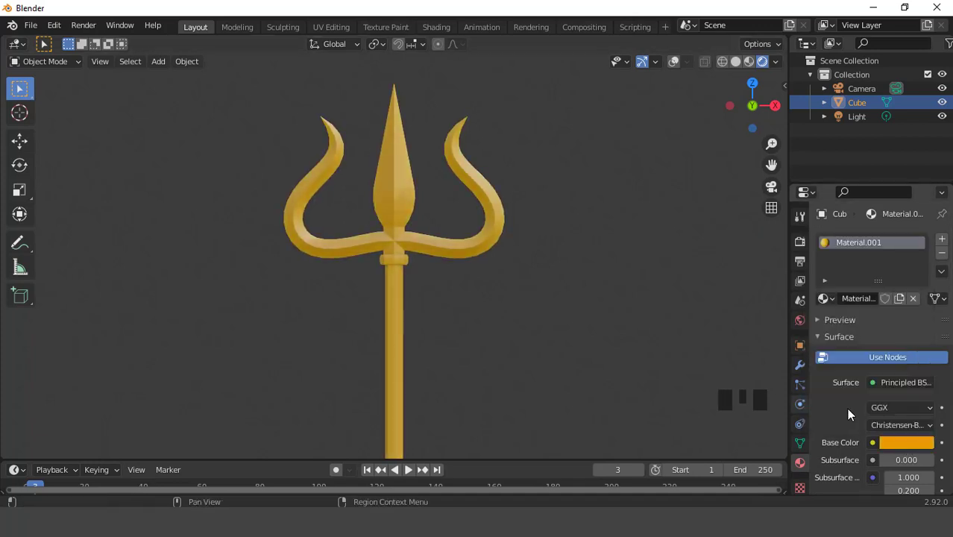
{"action": "scroll", "coordinate": [872, 378], "scroll_direction": "down", "scroll_amount": 4}
{"action": "left_click_drag", "start_coordinate": [887, 430], "coordinate": [940, 430]}
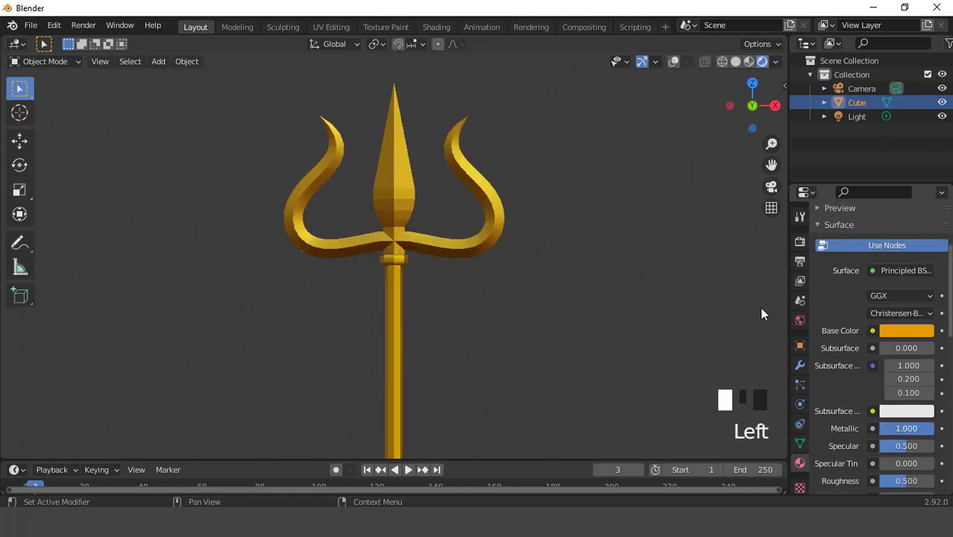
Make the render background transparent in the Film settings.
{"action": "scroll", "coordinate": [667, 268], "scroll_direction": "up", "scroll_amount": 4}
{"action": "scroll", "coordinate": [381, 220], "scroll_direction": "down", "scroll_amount": 4}
{"action": "middle_click_drag", "start_coordinate": [382, 222], "coordinate": [542, 202]}
{"action": "scroll", "coordinate": [323, 211], "scroll_direction": "down", "scroll_amount": 5}
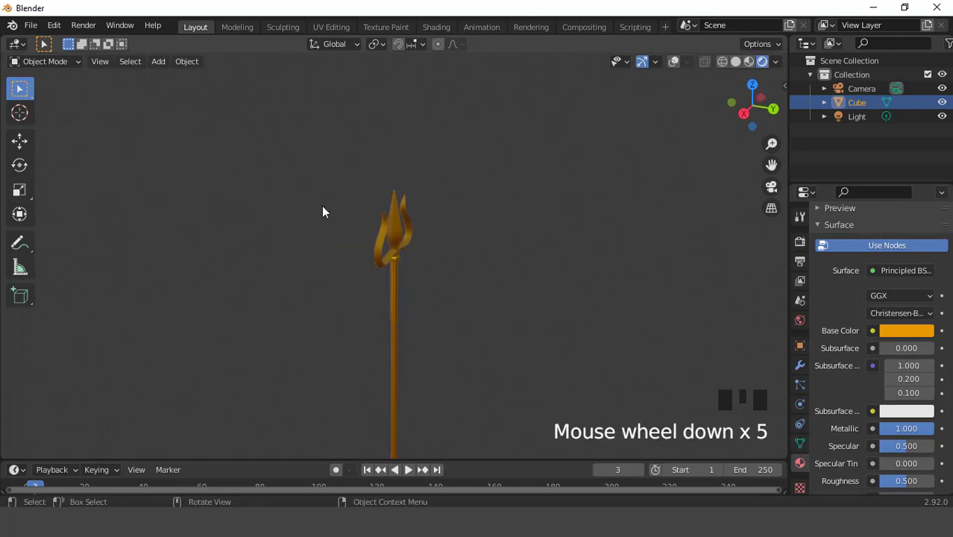
{"action": "middle_click_drag", "start_coordinate": [324, 210], "coordinate": [630, 161]}
{"action": "left_click", "coordinate": [800, 241]}
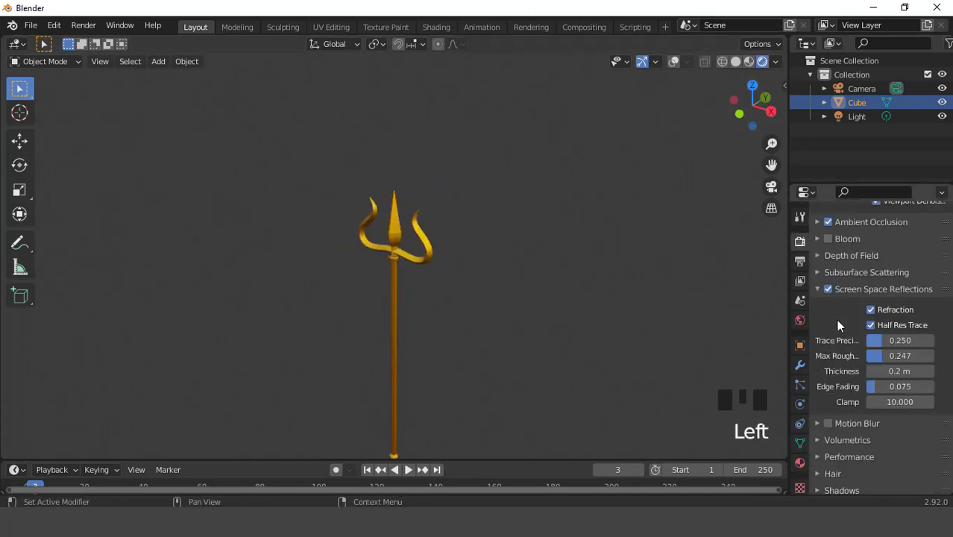
{"action": "scroll", "coordinate": [832, 371], "scroll_direction": "down", "scroll_amount": 7}
{"action": "left_click", "coordinate": [831, 419]}
{"action": "left_click", "coordinate": [870, 455]}
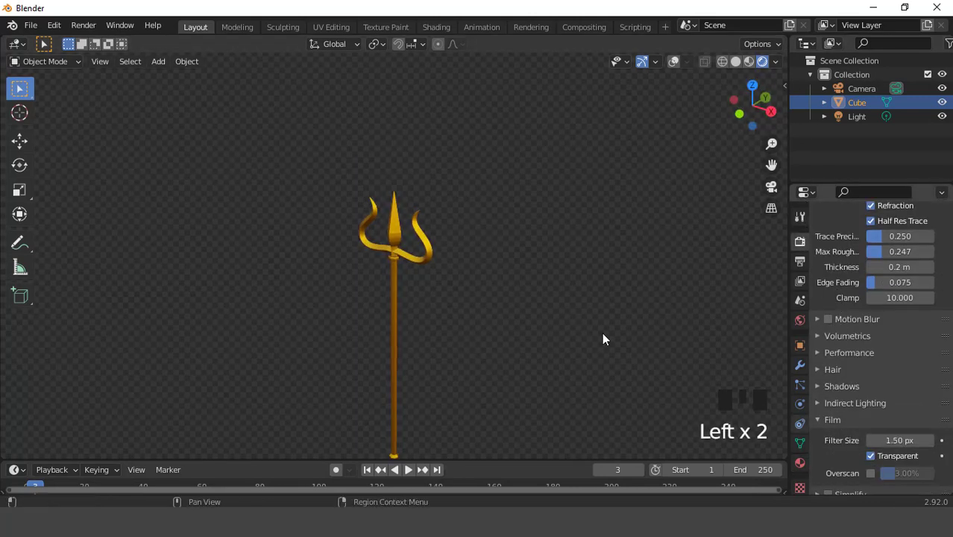
Inspect the golden trident against the transparent background from the camera, the front, the side and several angles.
{"action": "scroll", "coordinate": [449, 279], "scroll_direction": "down", "scroll_amount": 1}
{"action": "middle_click_drag", "start_coordinate": [449, 279], "coordinate": [464, 177]}
{"action": "key", "text": "KP_0"}
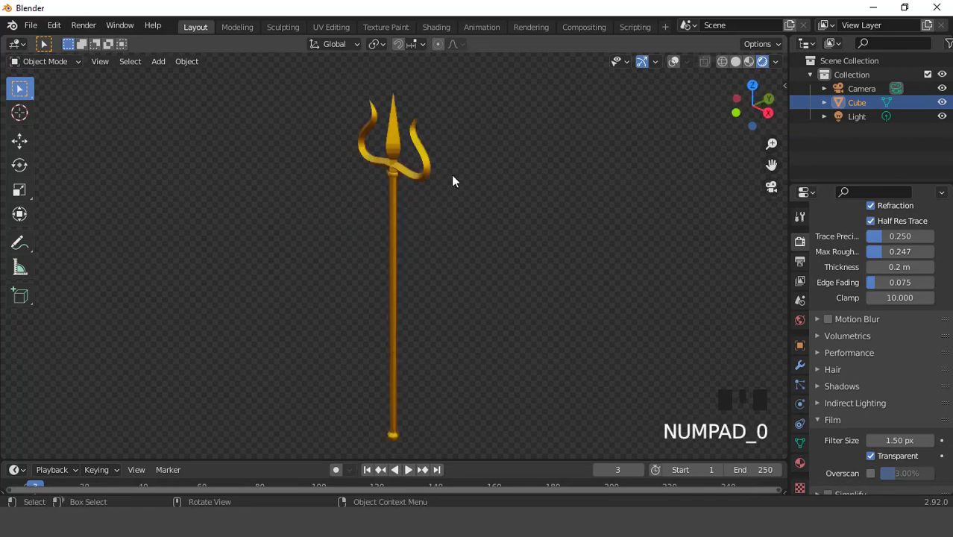
{"action": "scroll", "coordinate": [448, 185], "scroll_direction": "up", "scroll_amount": 2}
{"action": "scroll", "coordinate": [417, 201], "scroll_direction": "down", "scroll_amount": 7}
{"action": "middle_click_drag", "start_coordinate": [400, 208], "coordinate": [472, 201]}
{"action": "scroll", "coordinate": [480, 198], "scroll_direction": "up", "scroll_amount": 3}
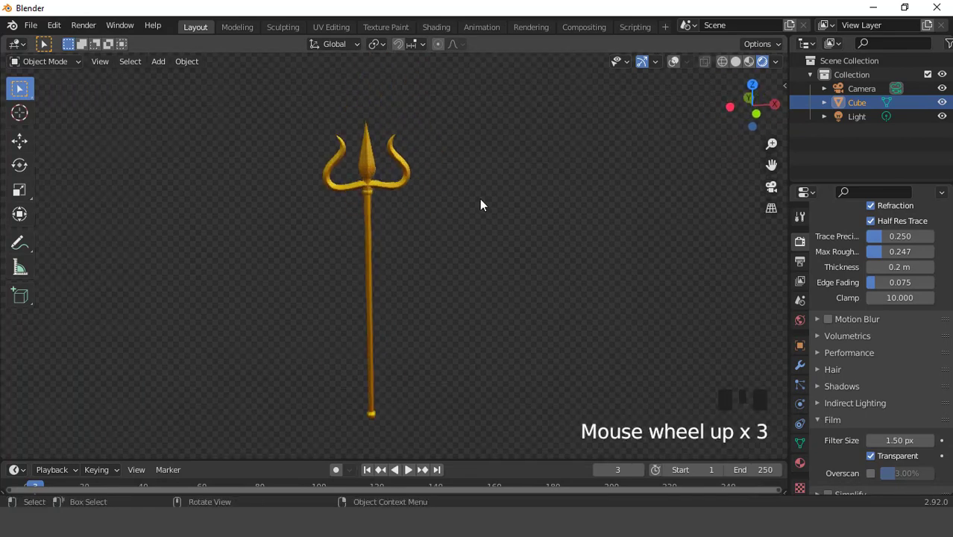
{"action": "key", "text": "KP_1"}
{"action": "scroll", "coordinate": [479, 198], "scroll_direction": "down", "scroll_amount": 1}
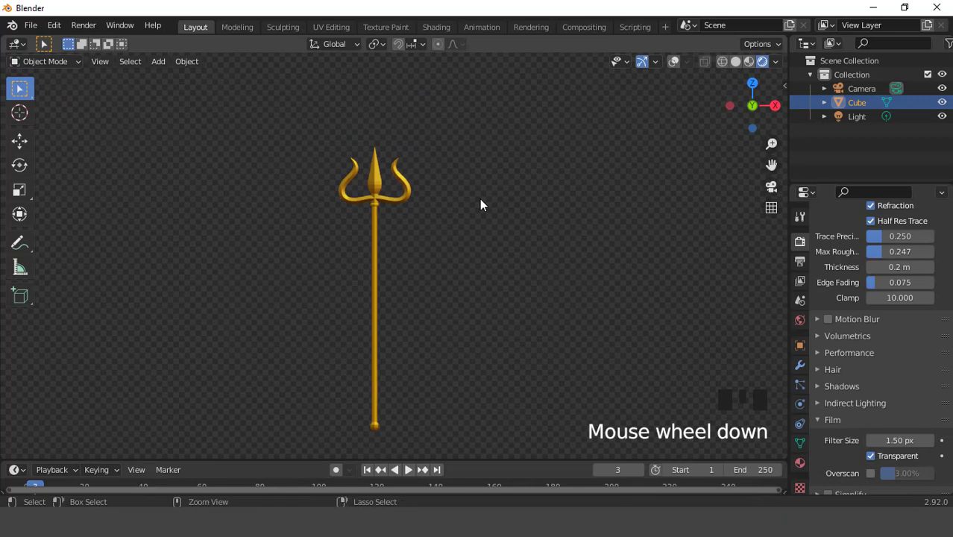
{"action": "key", "text": "ctrl+KP_2"}
{"action": "scroll", "coordinate": [445, 216], "scroll_direction": "up", "scroll_amount": 1}
{"action": "middle_click_drag", "start_coordinate": [445, 216], "coordinate": [535, 237]}
{"action": "scroll", "coordinate": [440, 219], "scroll_direction": "down", "scroll_amount": 3}
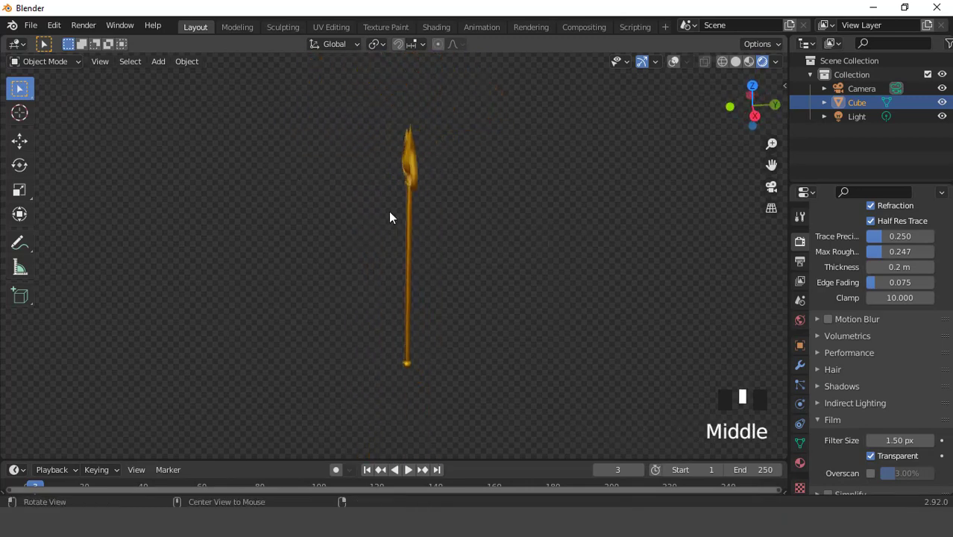
{"action": "scroll", "coordinate": [448, 206], "scroll_direction": "up", "scroll_amount": 3}
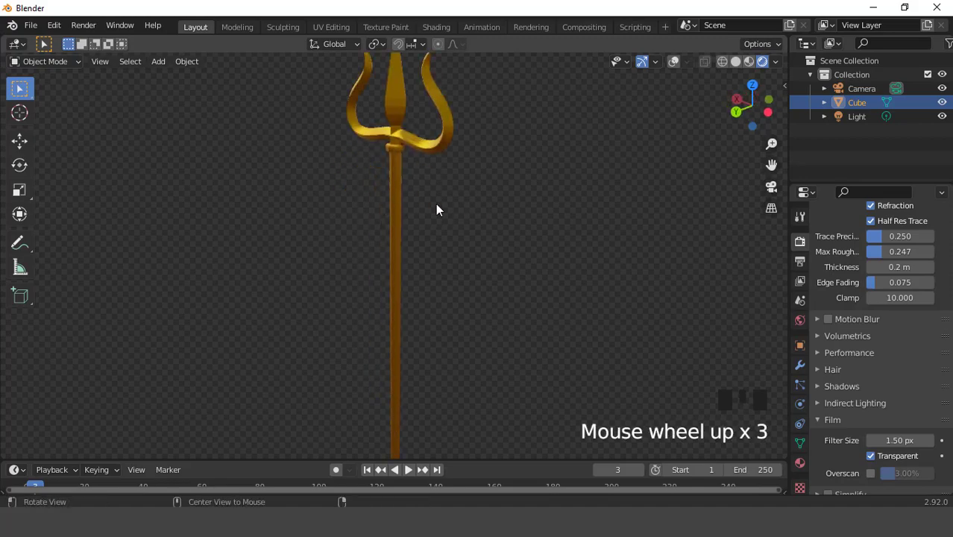